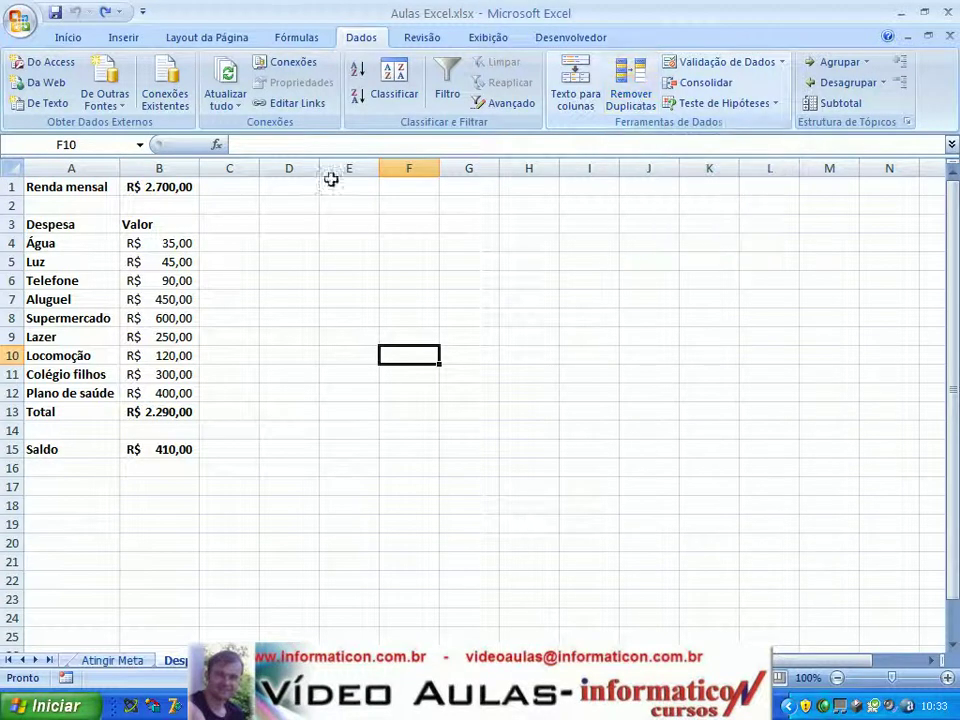
left_click(104, 306)
left_click(93, 356)
left_click(137, 313)
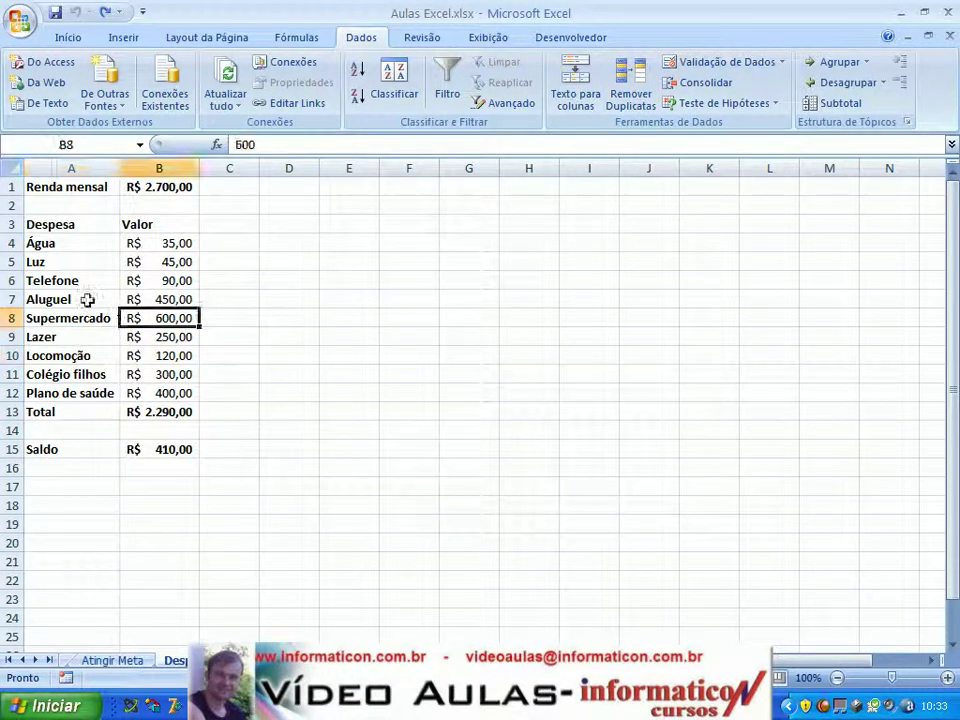
left_click(88, 300)
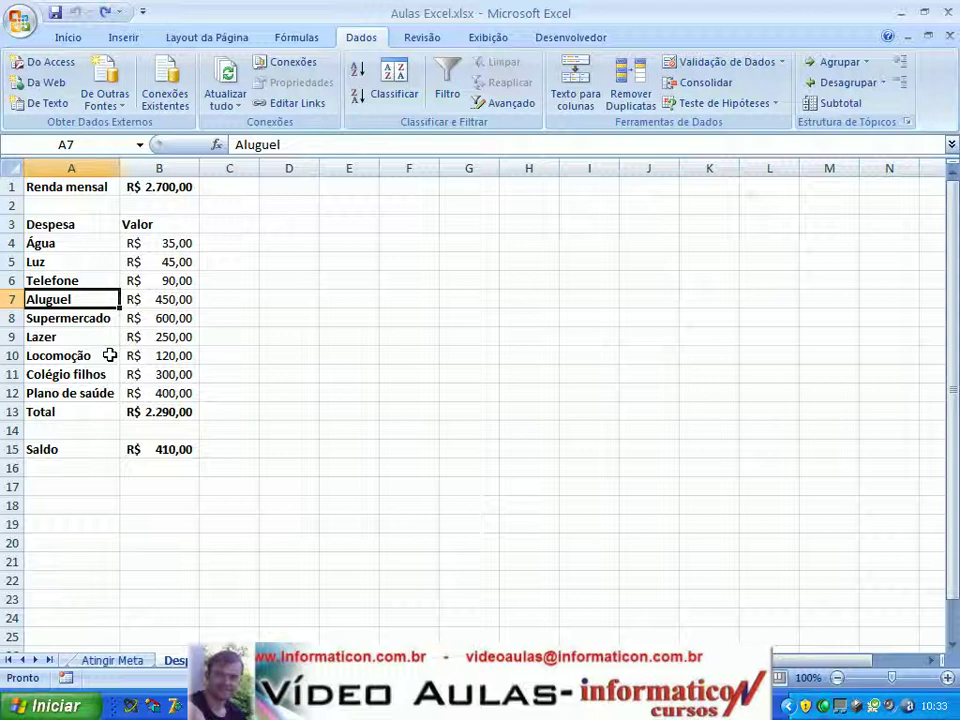
Step: Insert a row above Locomoção and enter the expense Luz with the value 60 in it
left_click(12, 355)
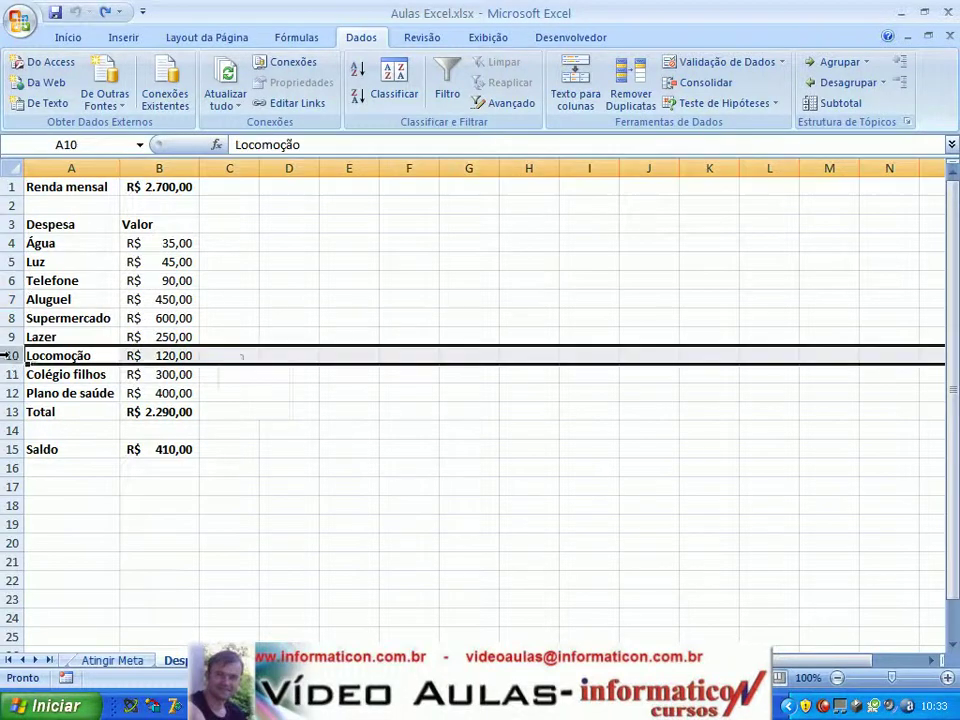
right_click(14, 356)
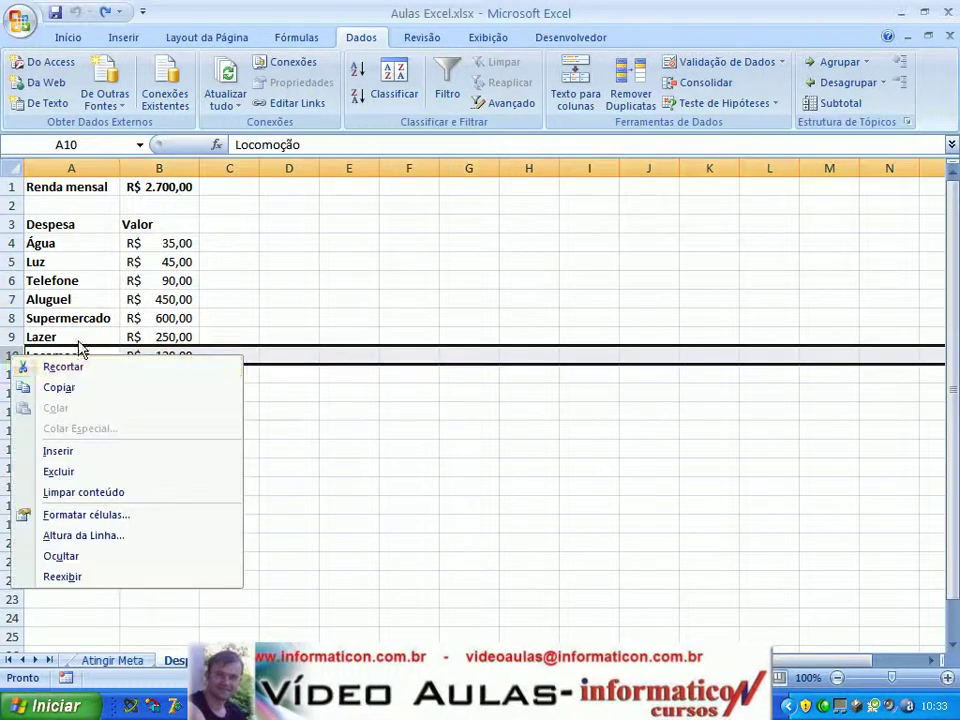
left_click(73, 456)
left_click(58, 356)
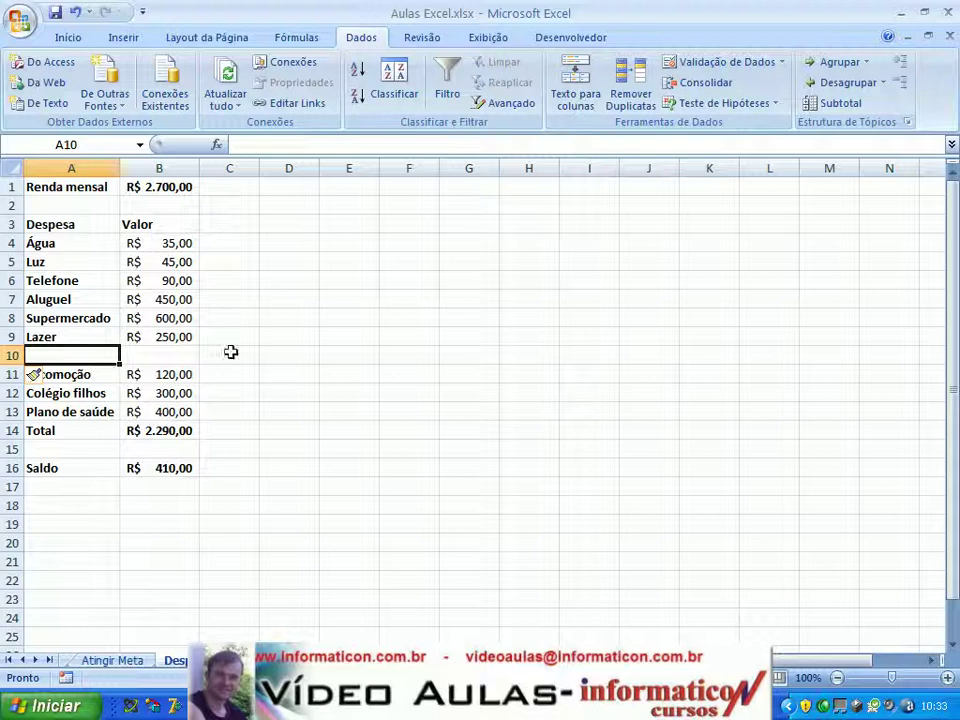
type("Luz")
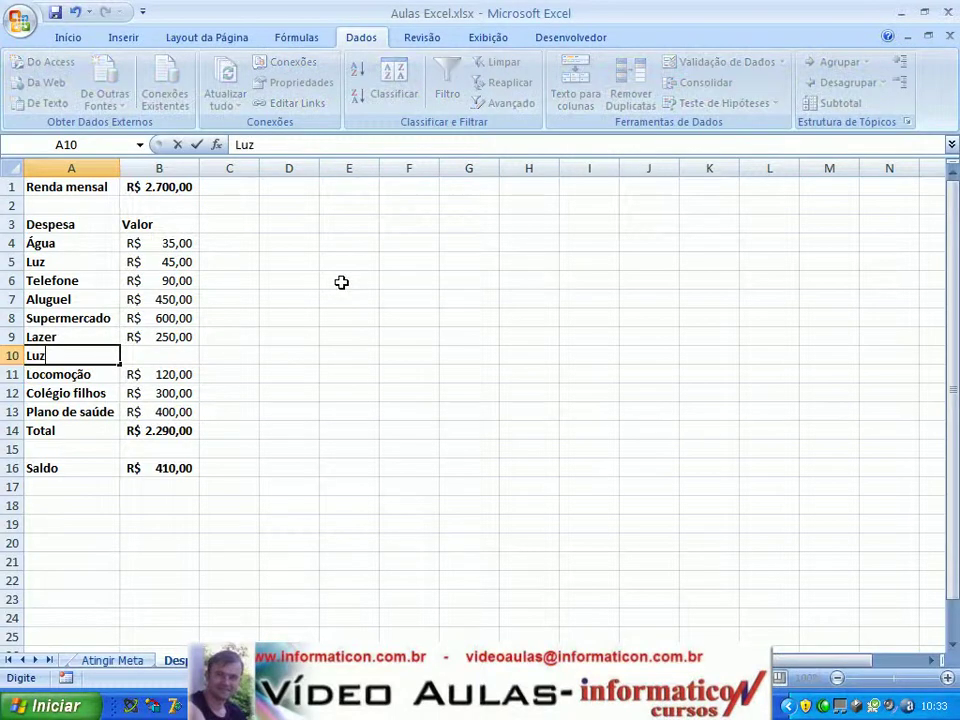
key("Tab")
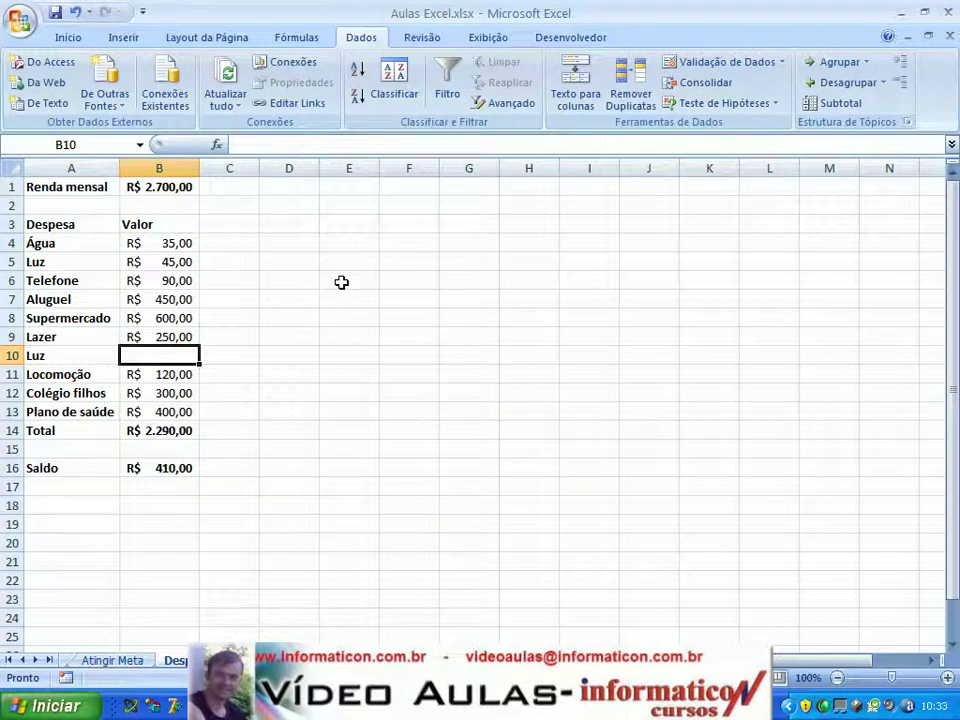
type("60")
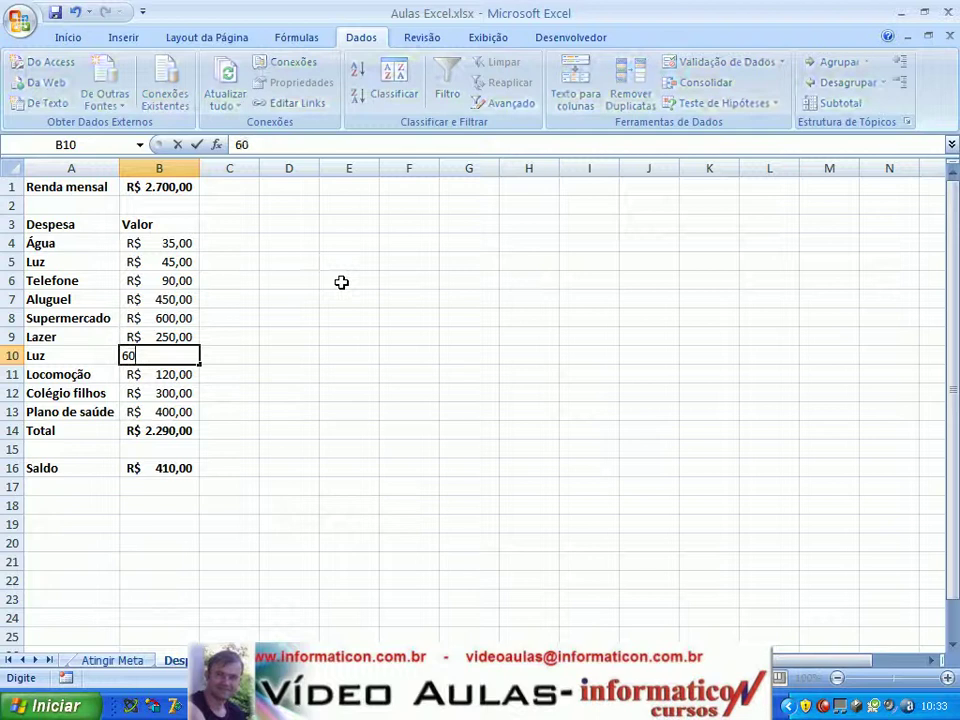
key("Return")
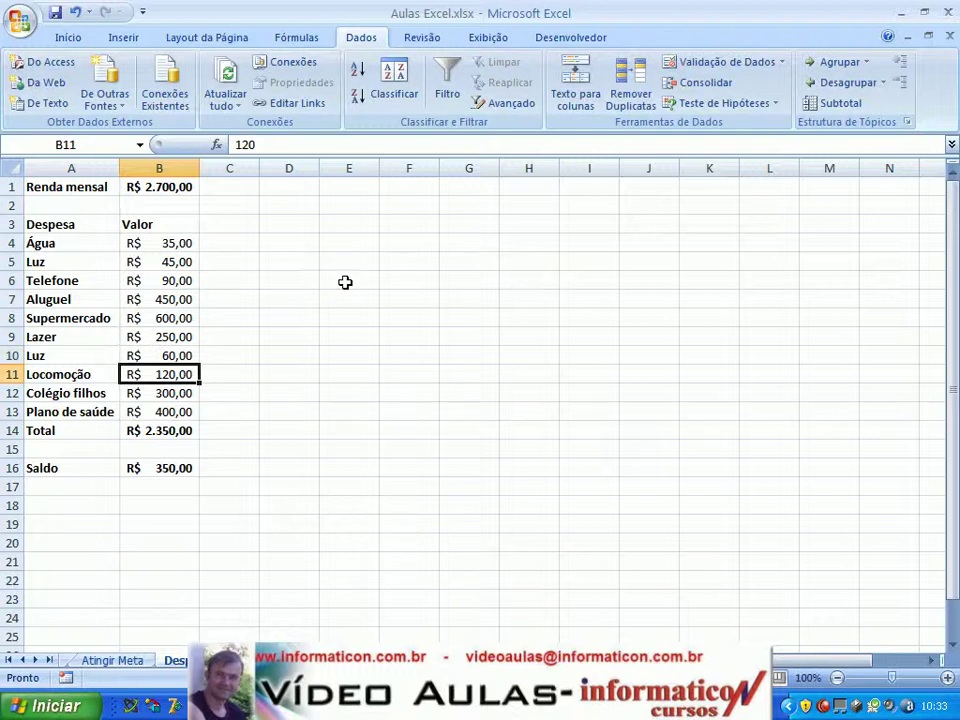
Step: Set the value of the second Luz expense in row 10 to 45
left_click(86, 355)
left_click(152, 356)
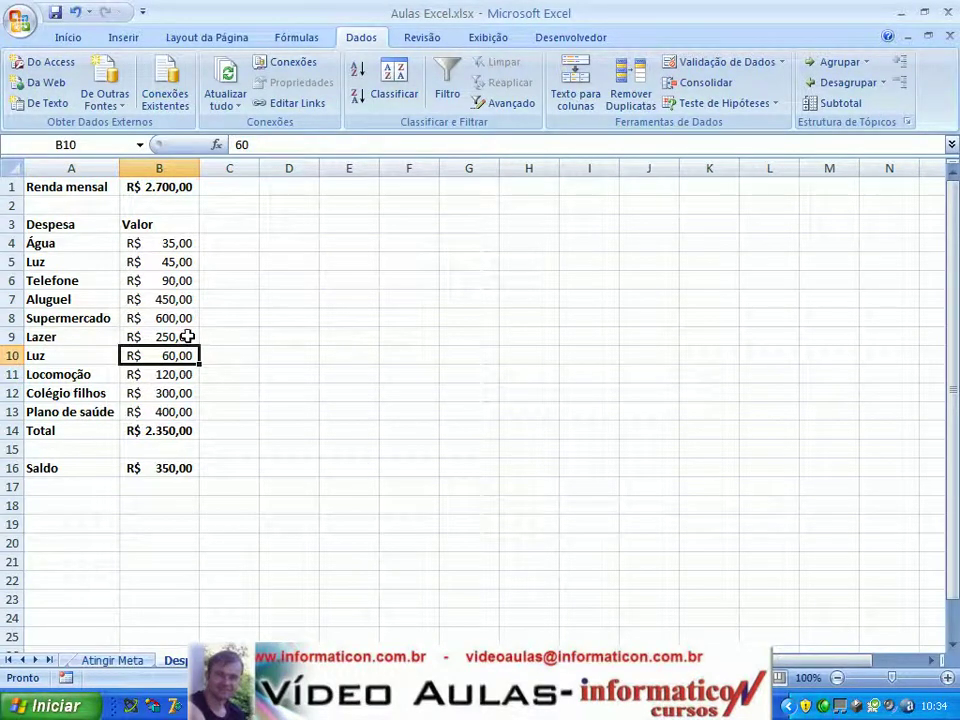
type("45")
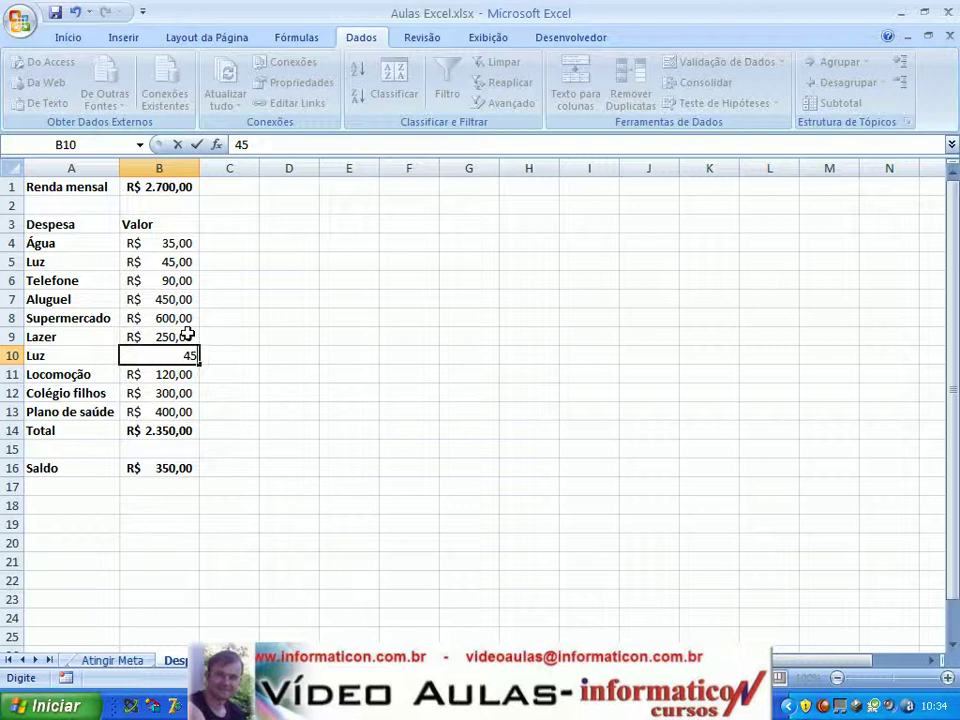
key("Return")
left_click(88, 356)
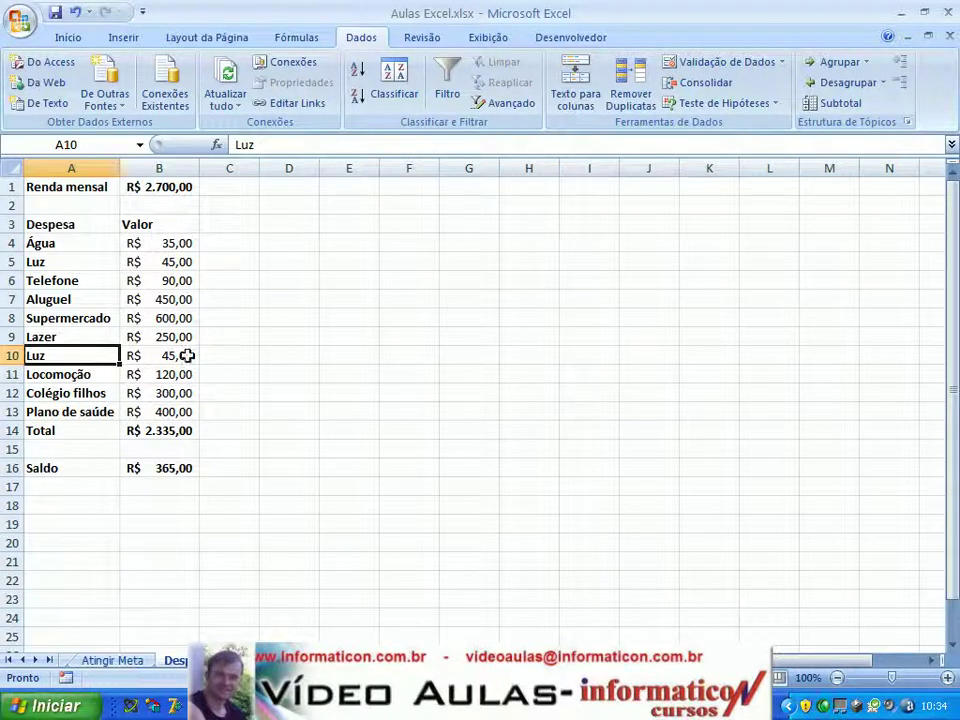
left_click(91, 279)
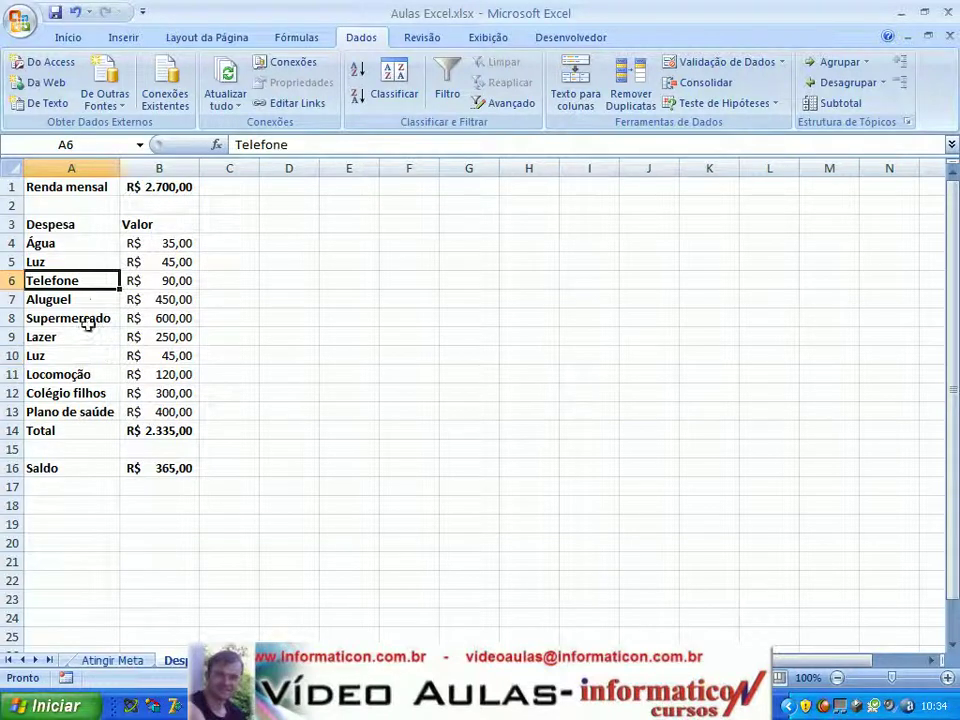
left_click(83, 357)
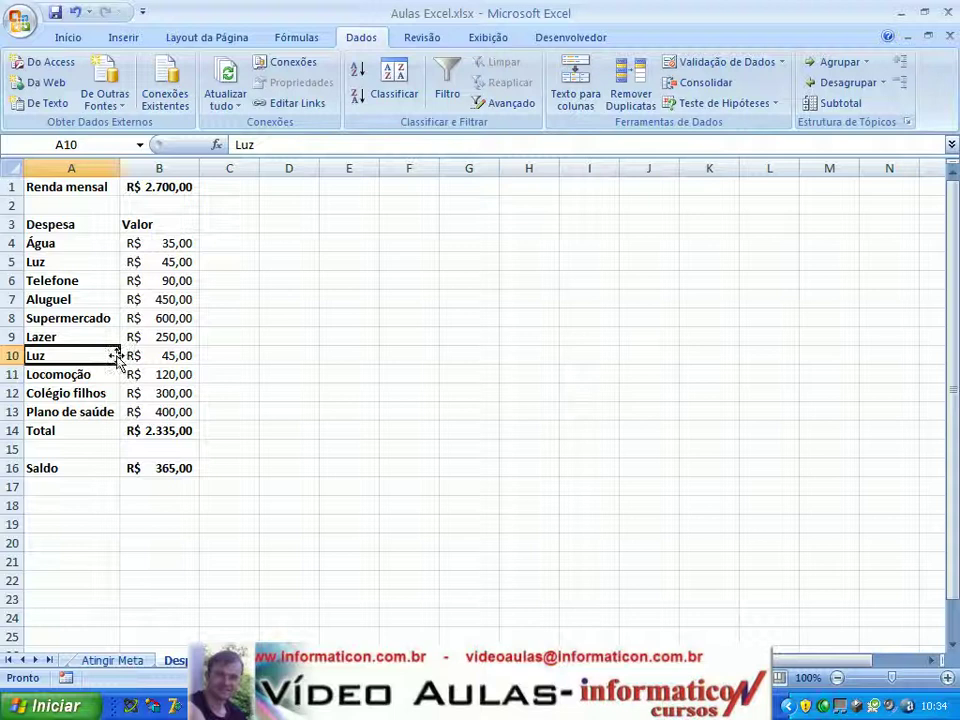
left_click(88, 334)
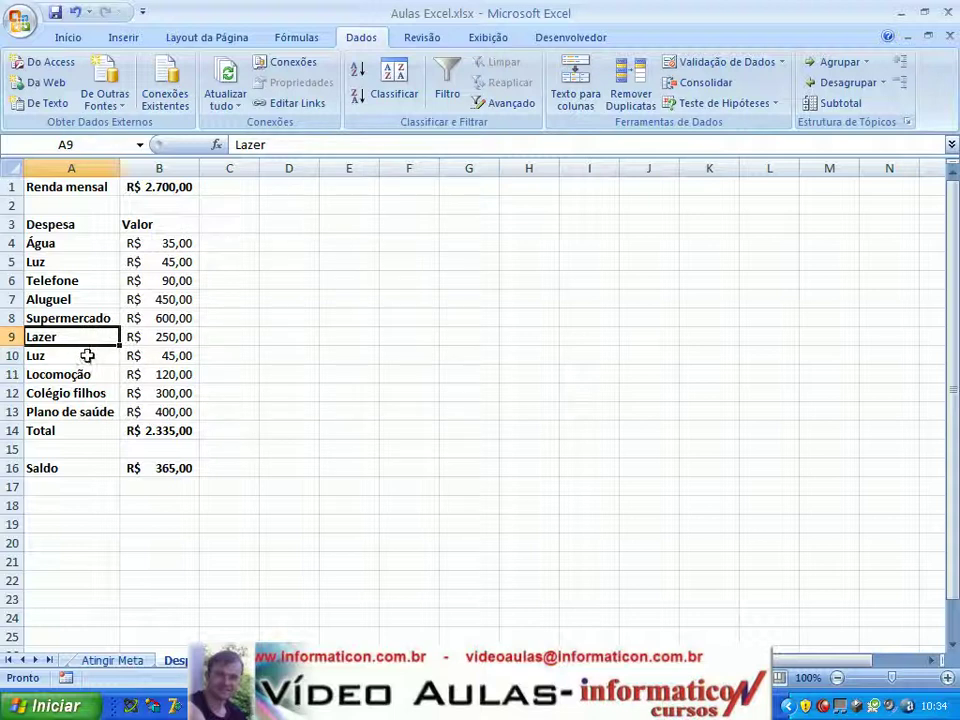
left_click(88, 355)
left_click(88, 340)
left_click(88, 355)
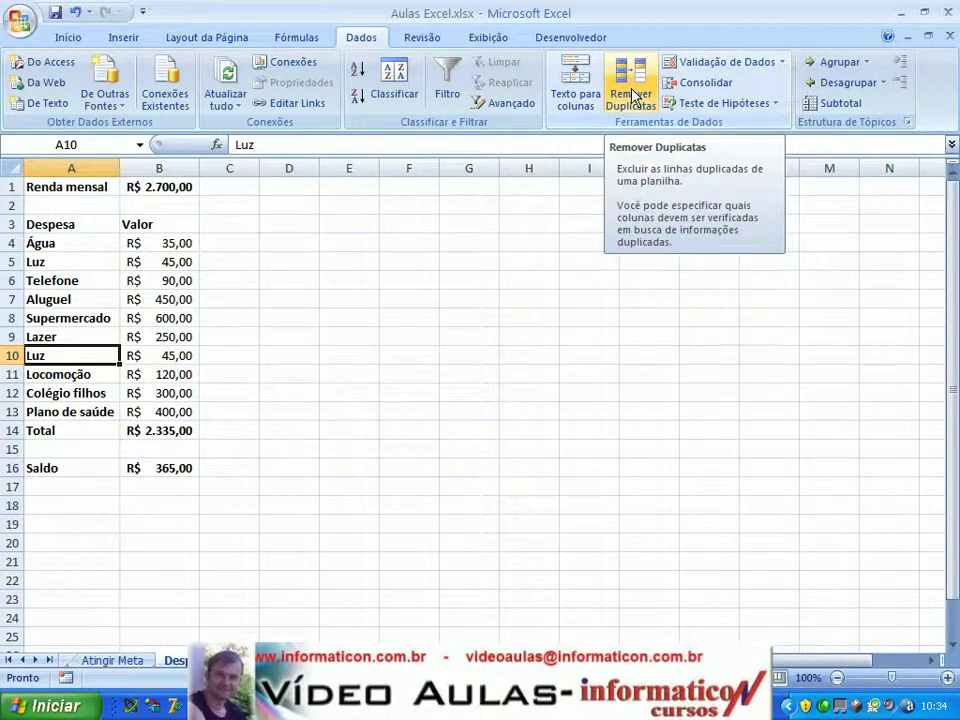
left_click(107, 299)
left_click(629, 93)
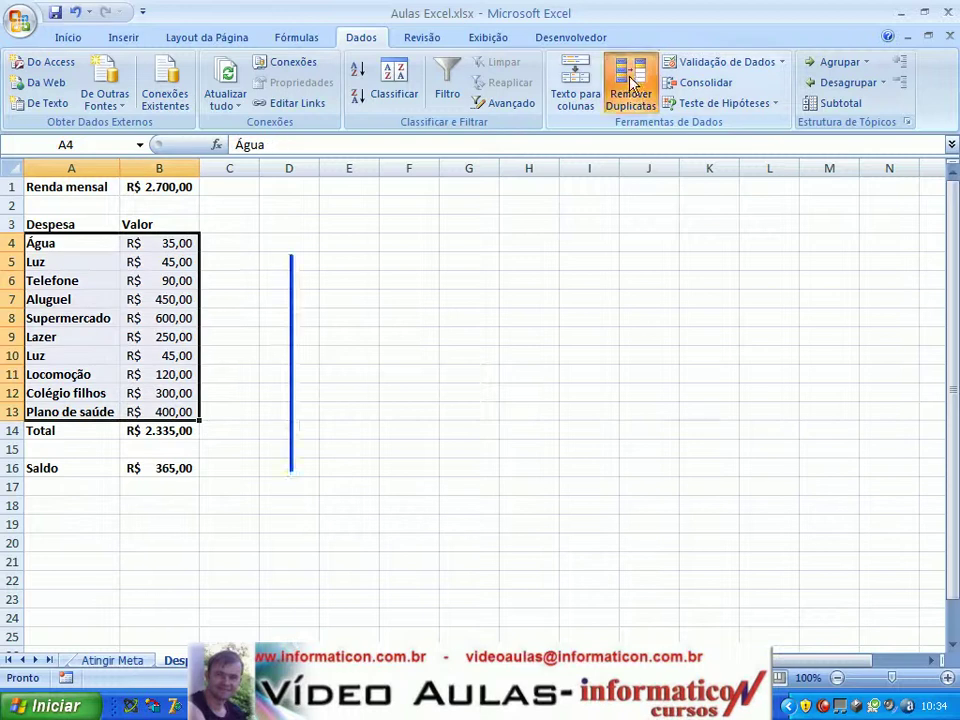
left_click_drag(428, 253, 435, 272)
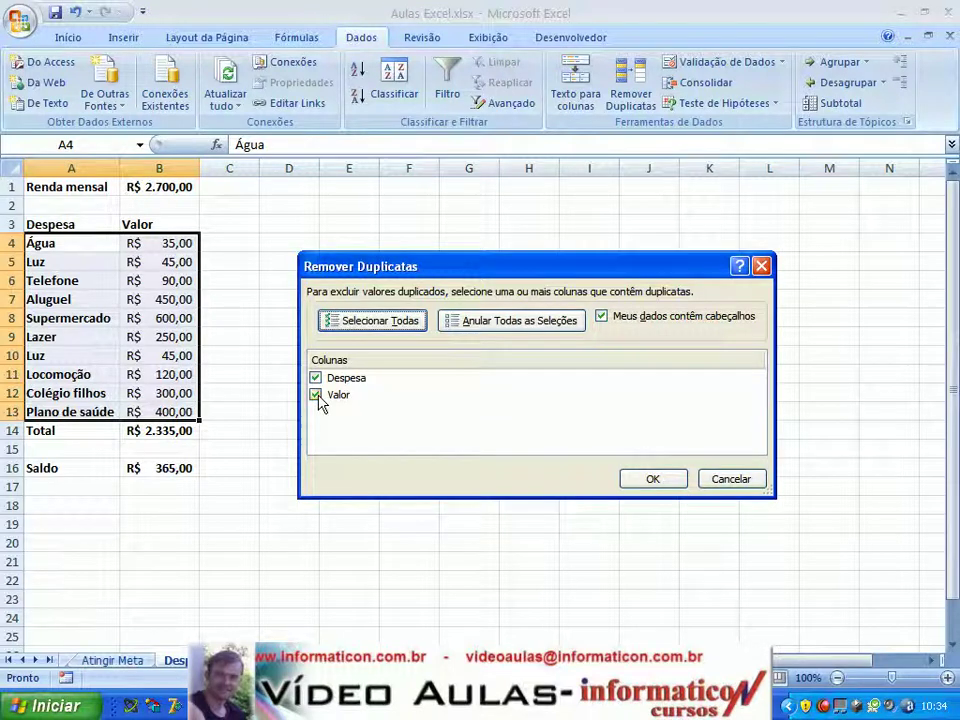
left_click(761, 266)
Step: Set the value of the second Luz expense in row 10 to 46
left_click(180, 356)
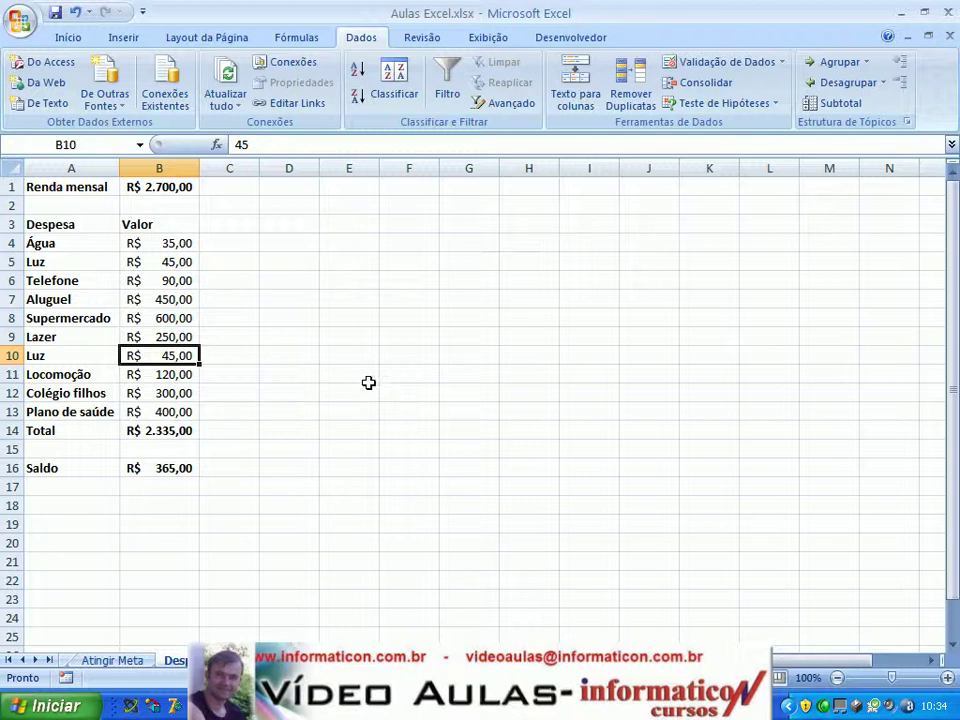
type("46")
key("Return")
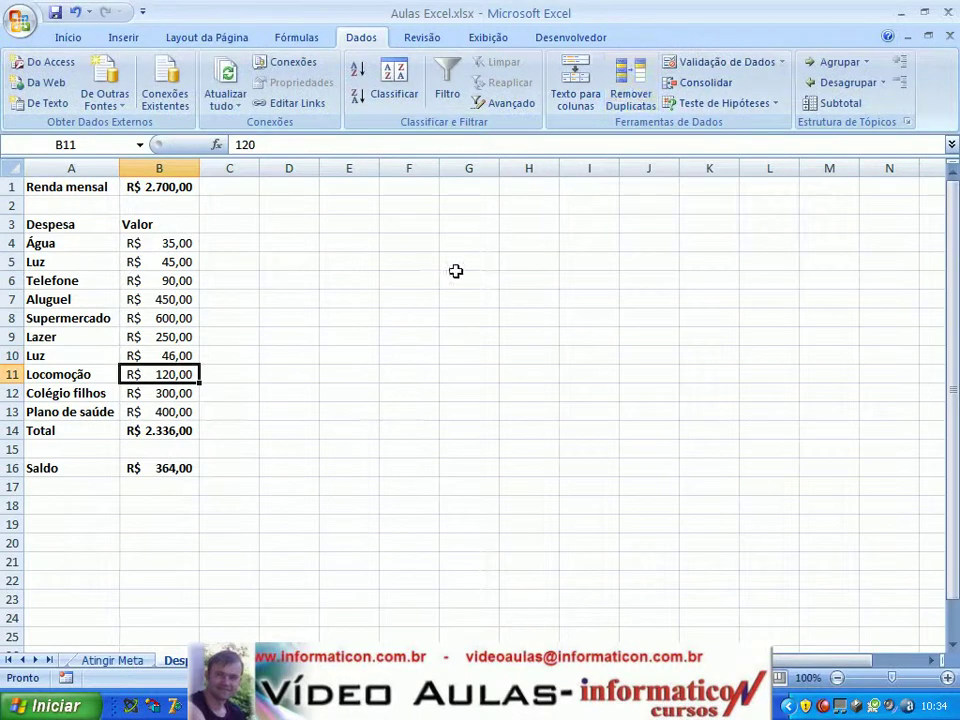
Step: Try to remove duplicates from the expense table by comparing both Despesa and Valor, with the data treated as having headers
left_click(630, 91)
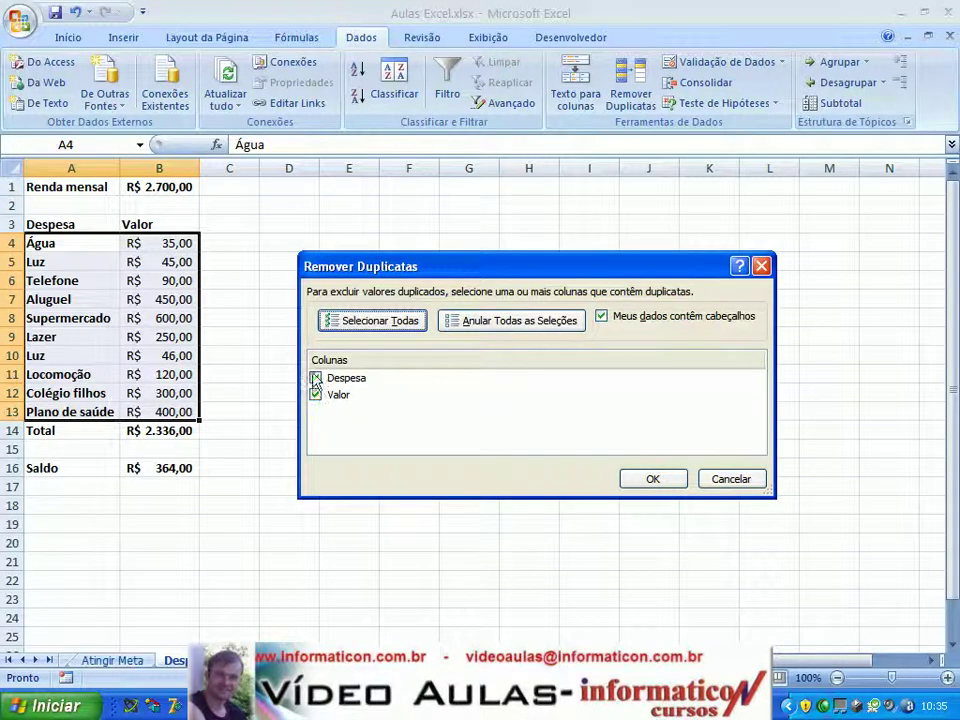
double_click(607, 319)
left_click(605, 319)
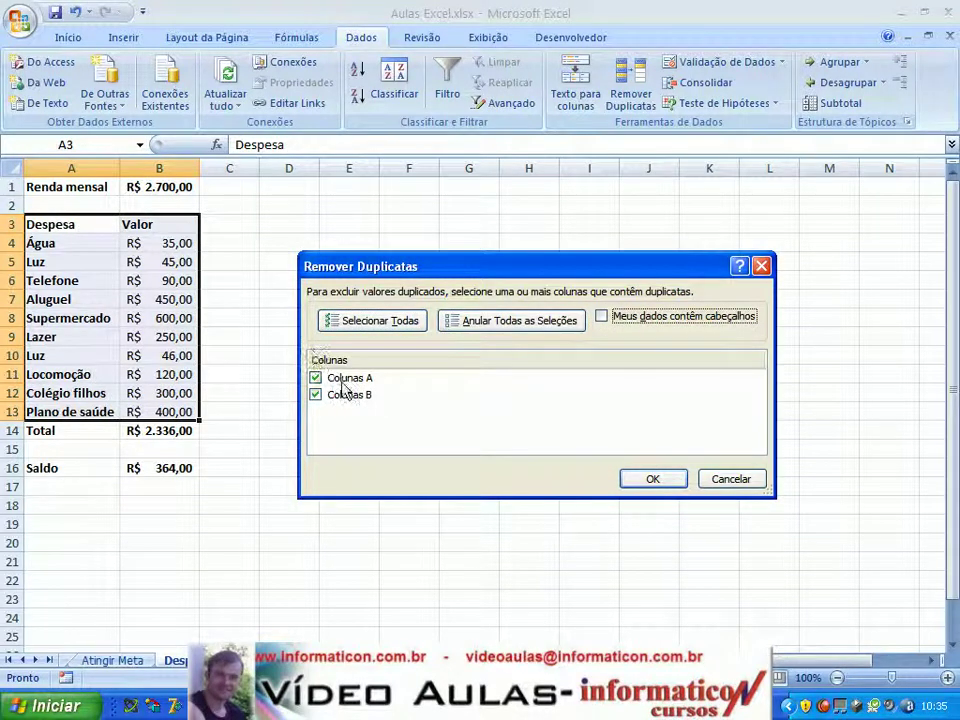
left_click(646, 321)
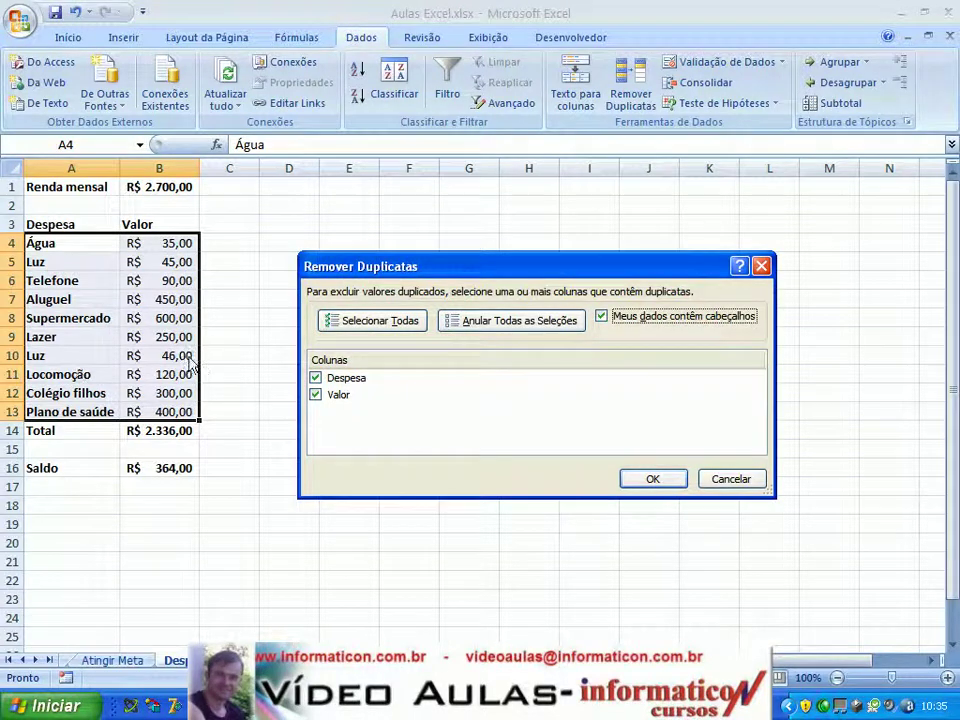
left_click(650, 481)
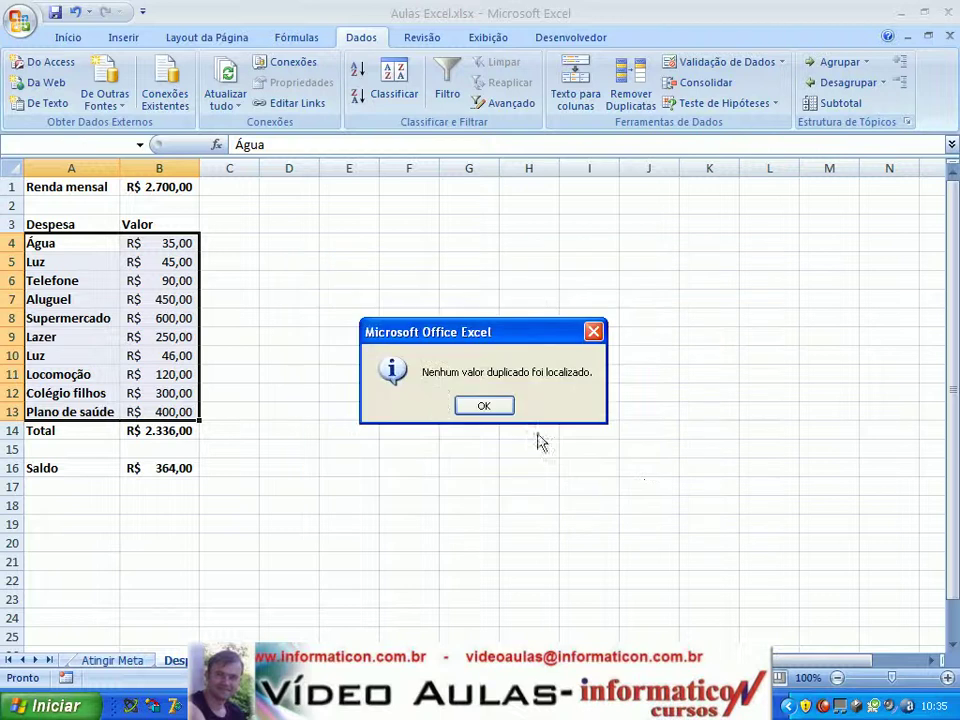
left_click(484, 407)
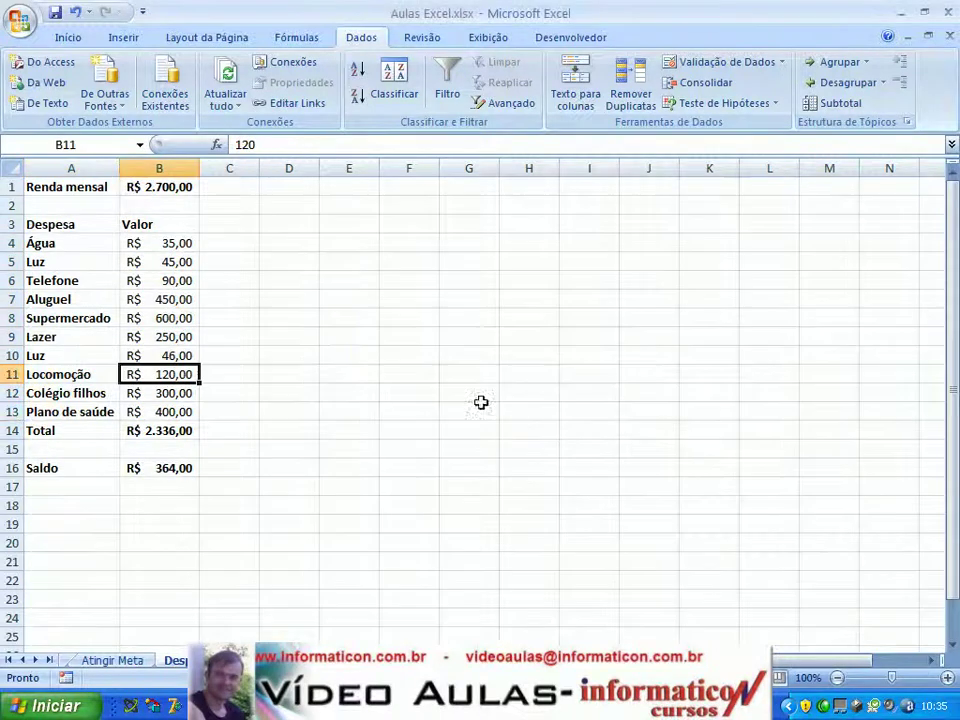
Step: Remove duplicates from the expense table by comparing only the Despesa column, excluding Valor
left_click(632, 92)
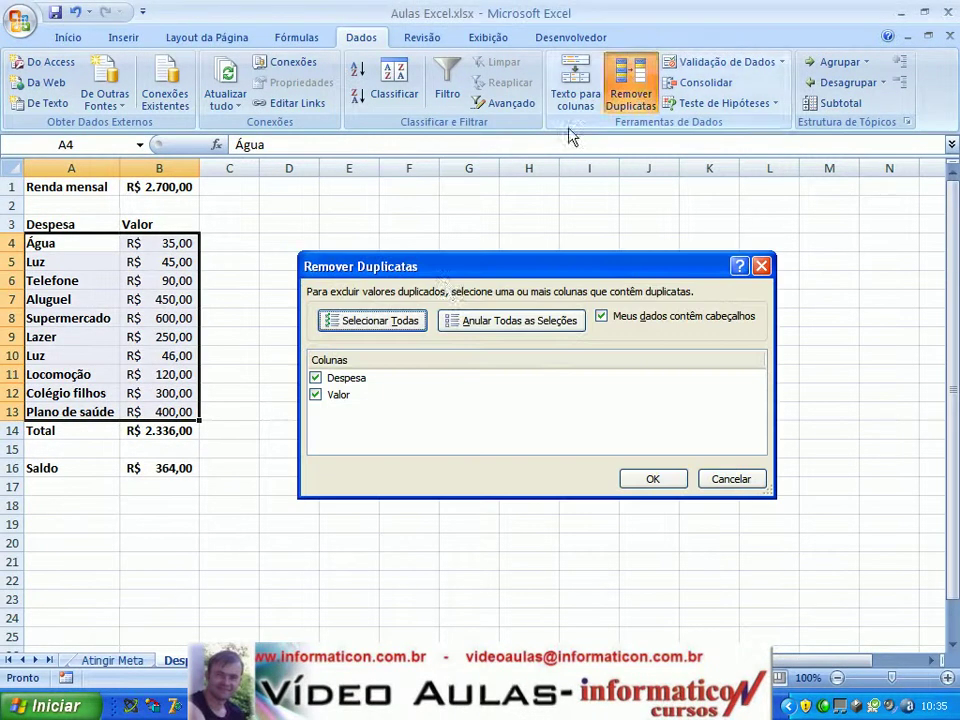
left_click(316, 395)
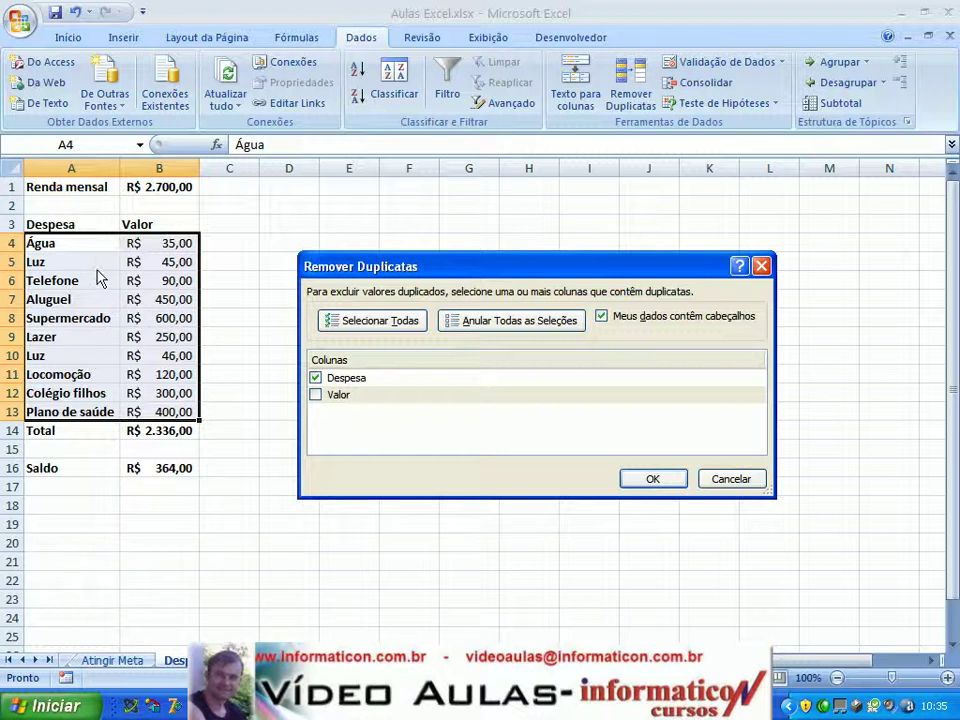
left_click(648, 479)
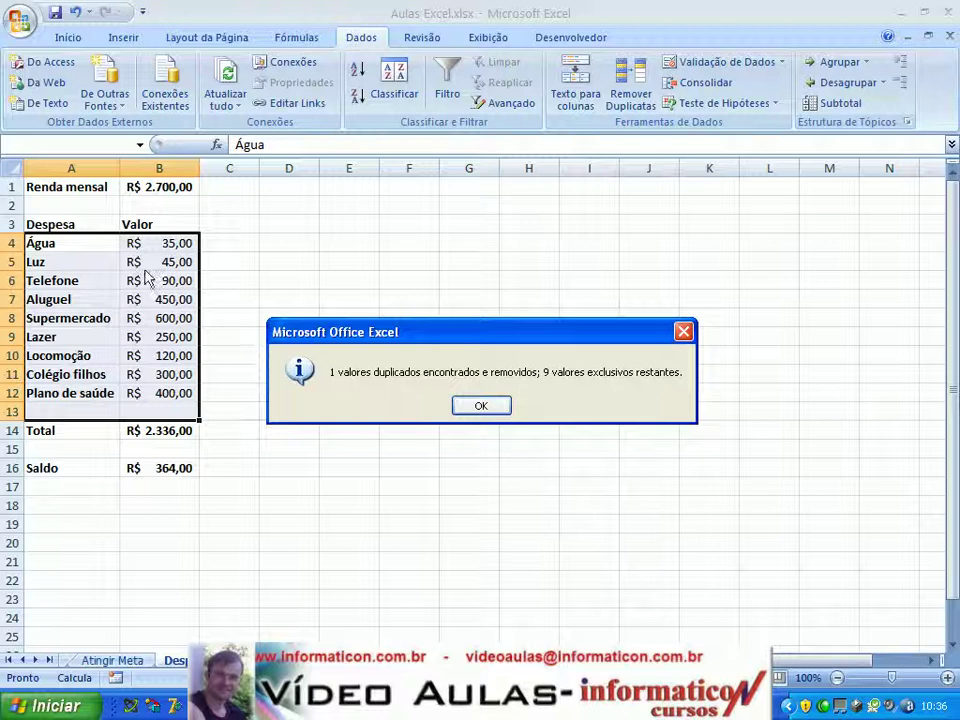
left_click(482, 409)
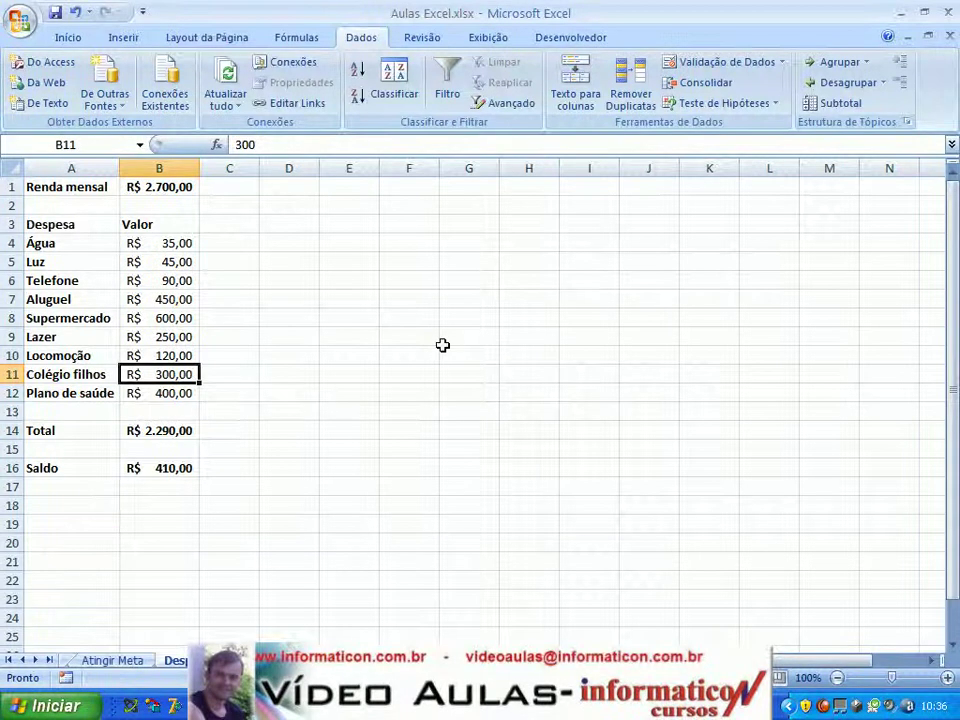
Step: Undo the duplicate removal and delete row 10 with the second Luz expense
key("ctrl+z")
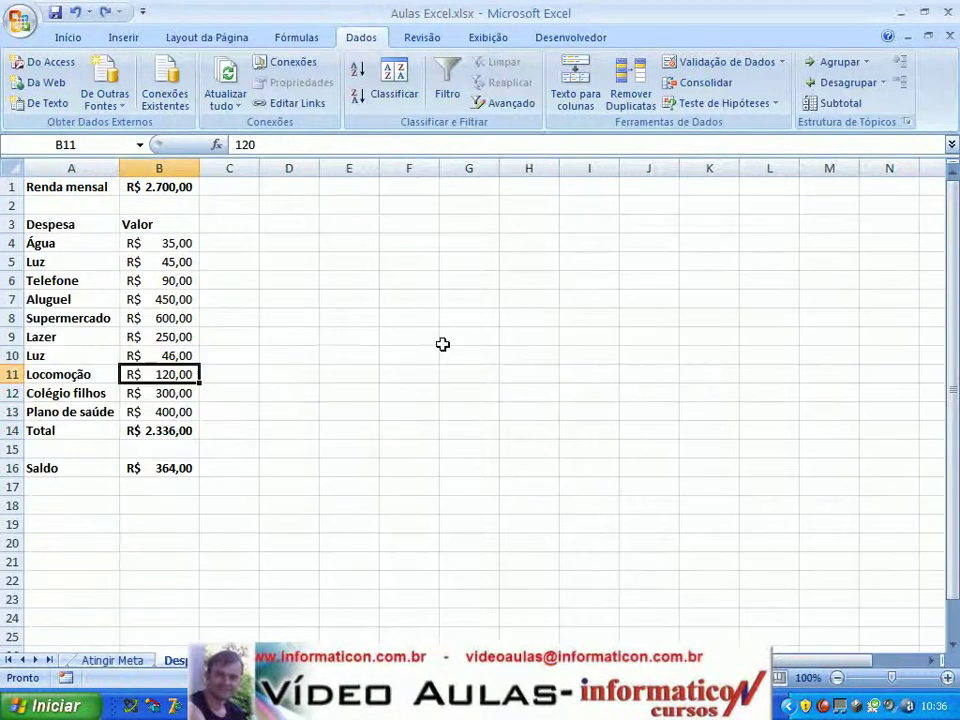
left_click(148, 357)
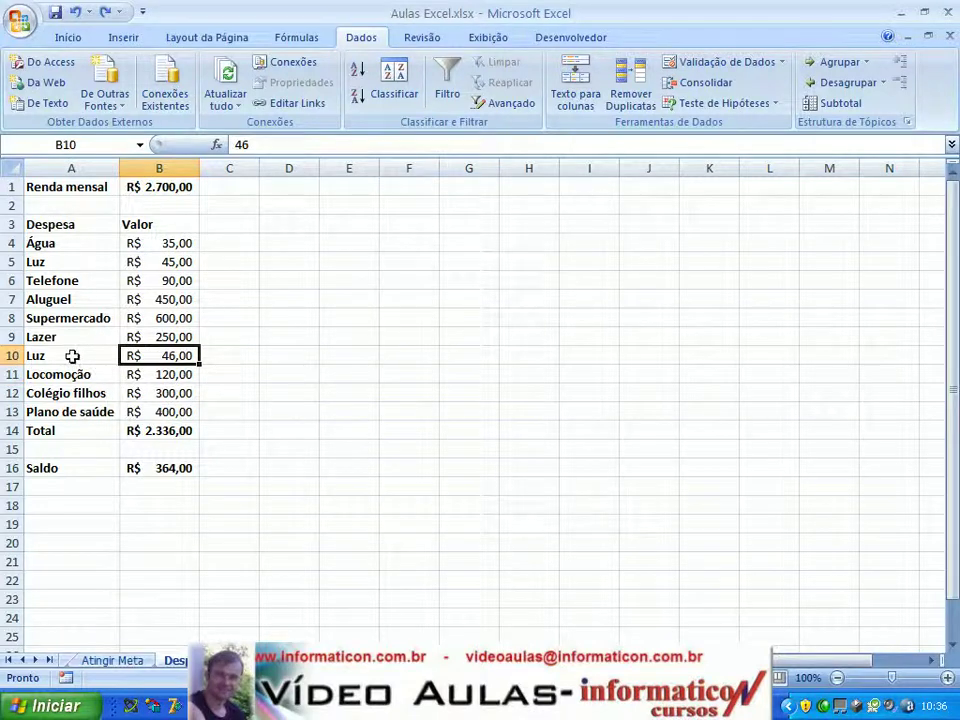
right_click(22, 357)
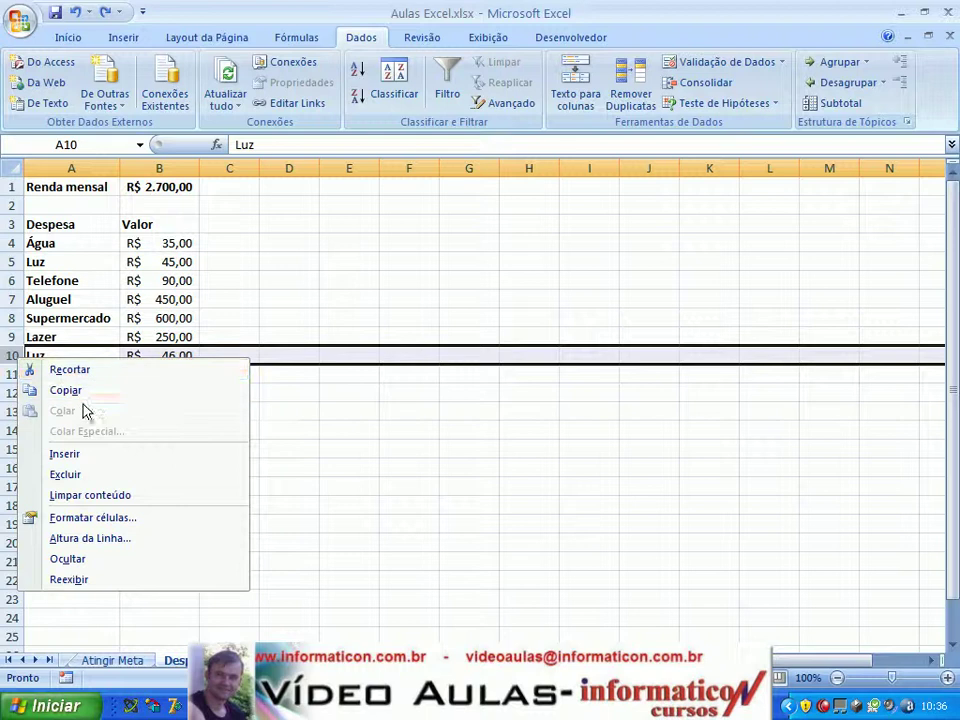
left_click(90, 476)
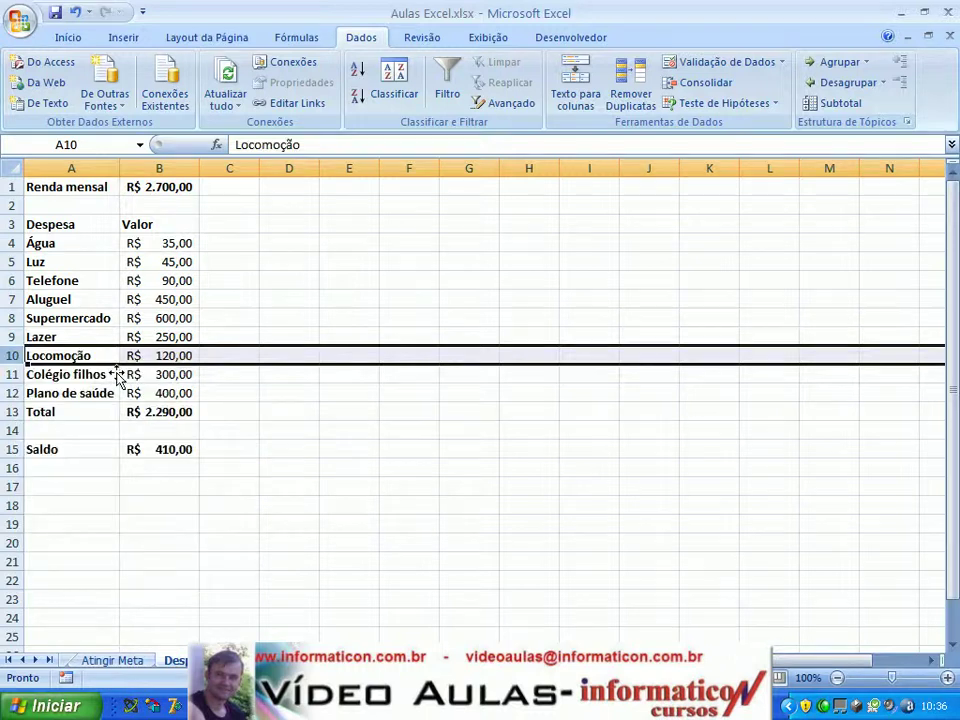
Step: Set the values of the Colégio filhos and Supermercado expenses to 35 each
left_click(178, 318)
left_click(167, 377)
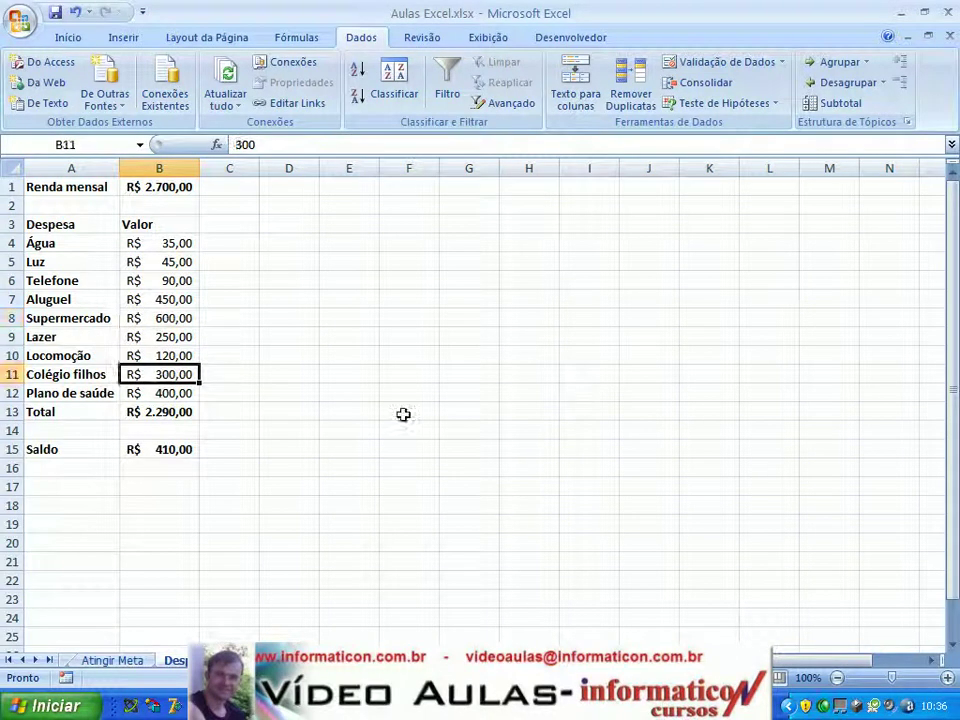
type("35")
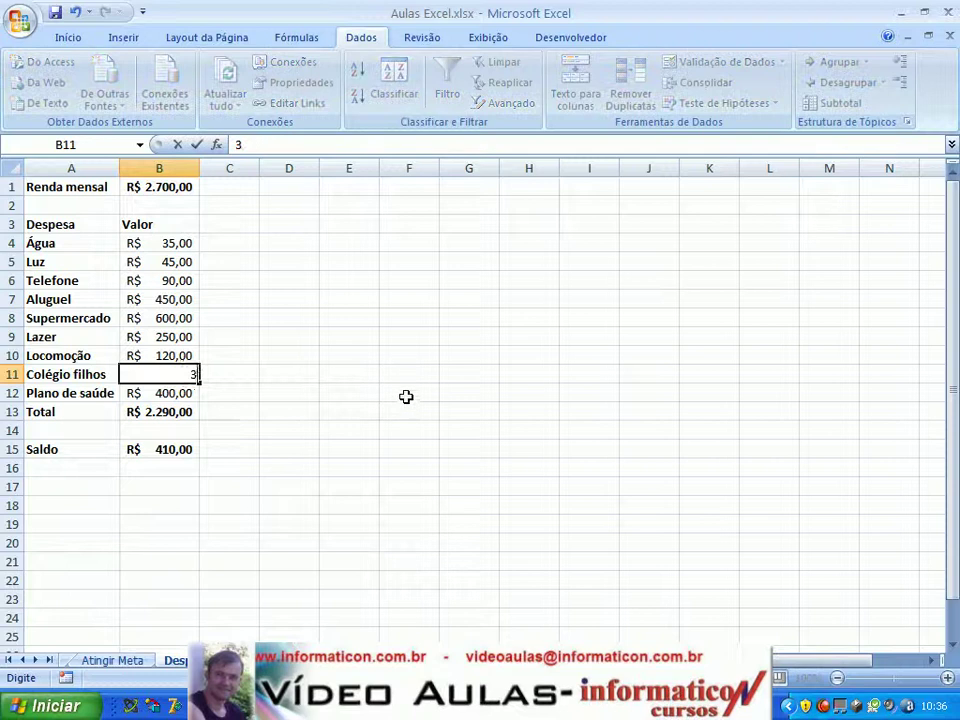
left_click(170, 322)
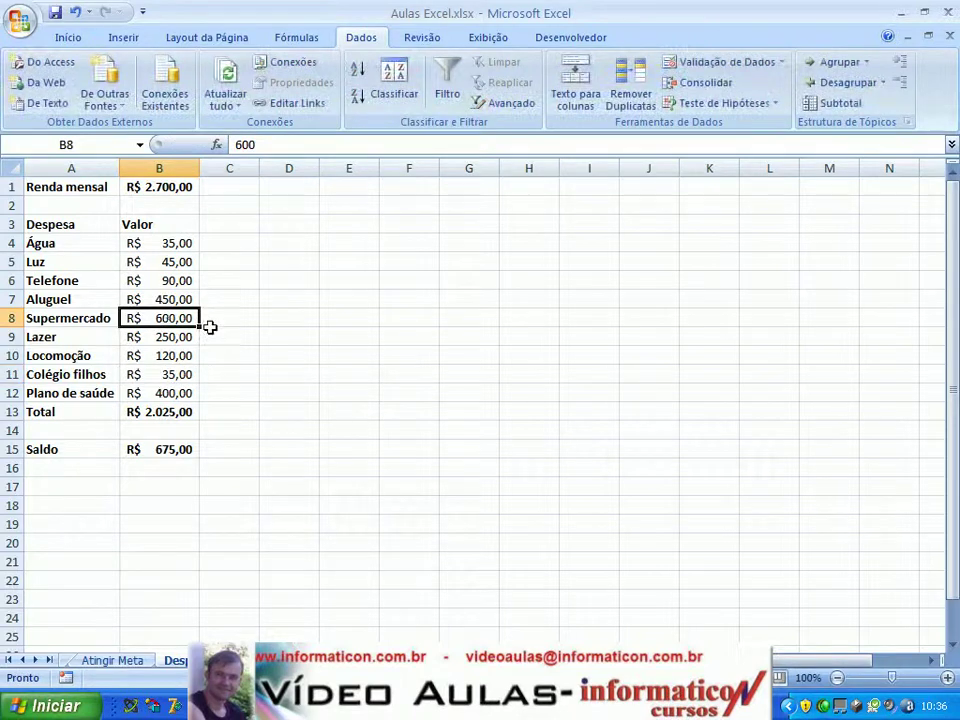
type("35")
left_click(262, 338)
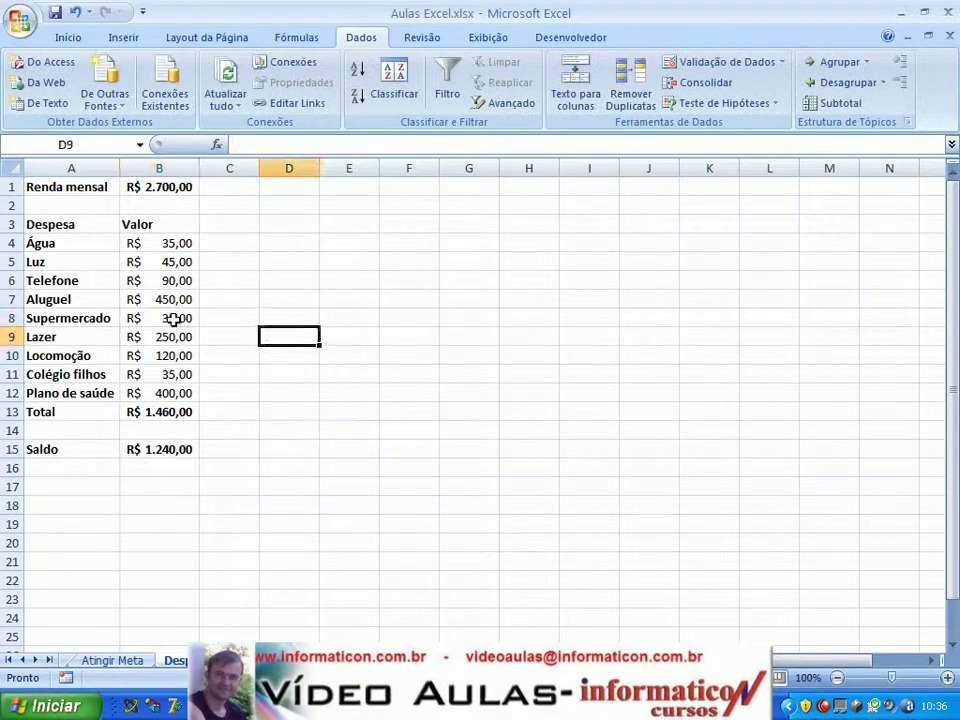
Step: Remove duplicates from the expense table by comparing only the Valor column, excluding Despesa
left_click(168, 299)
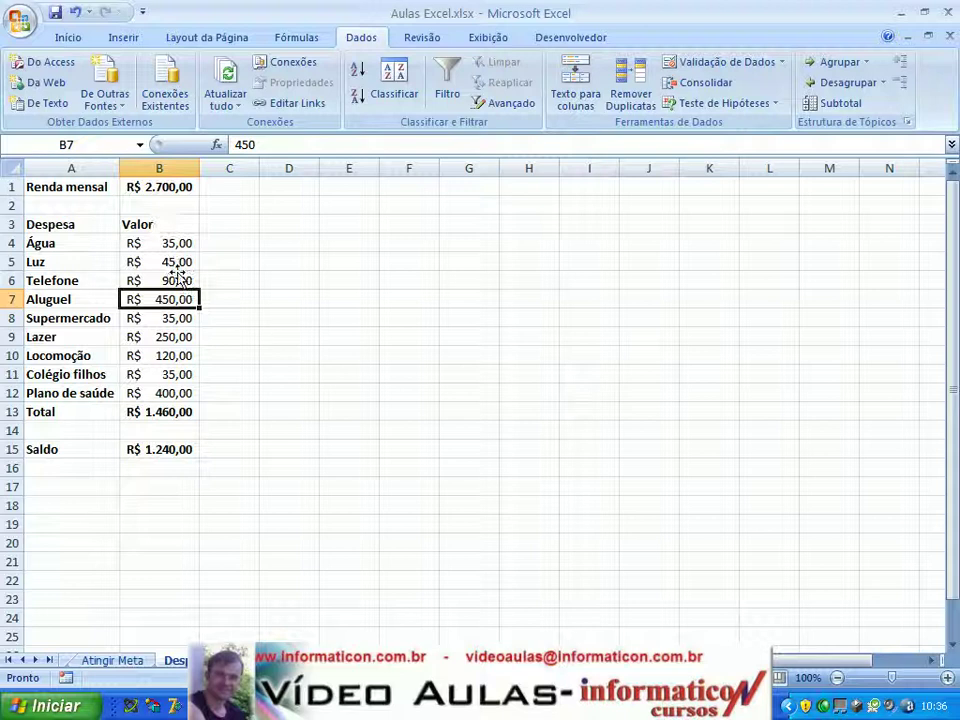
left_click(631, 92)
left_click(315, 378)
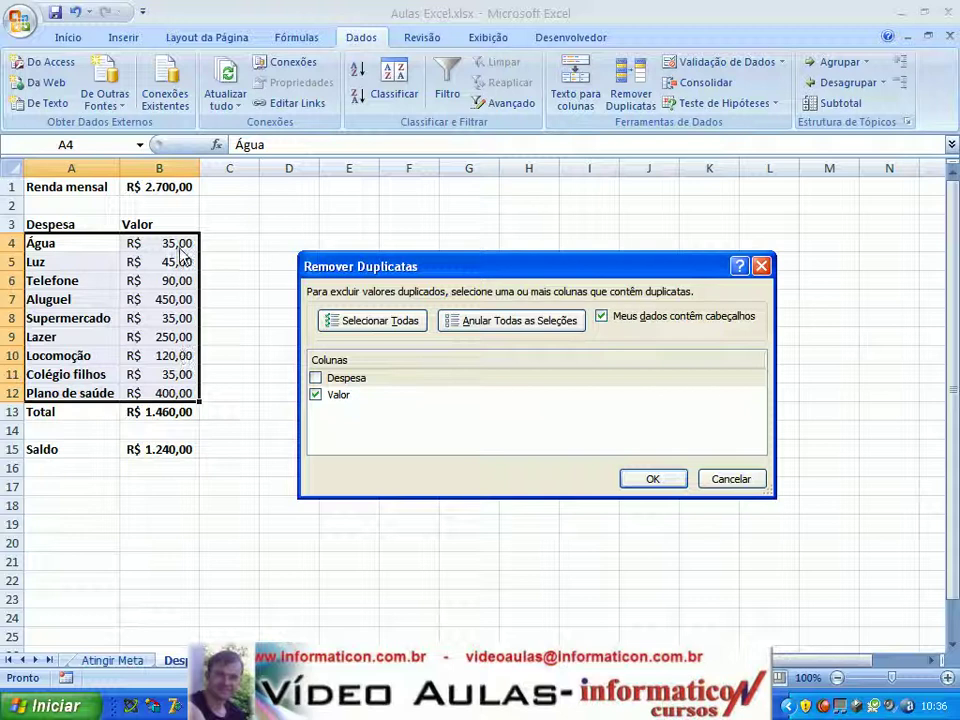
left_click(653, 480)
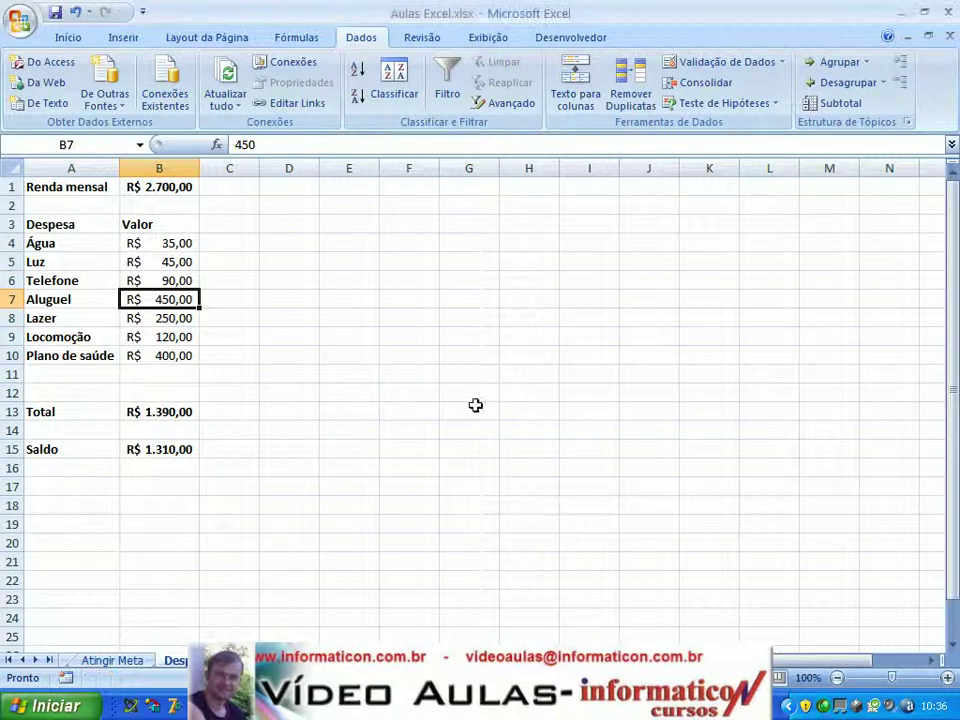
Step: Undo the duplicate removal and the value changes for Supermercado and Colégio filhos
left_click(75, 13)
left_click(75, 13)
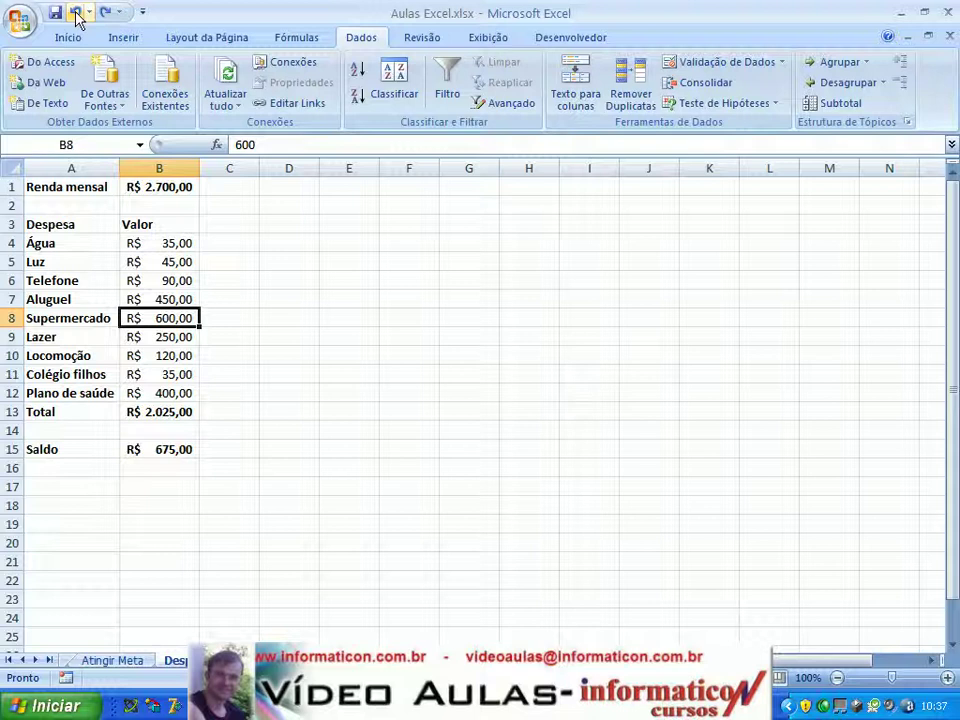
left_click(75, 13)
left_click(465, 370)
left_click(456, 299)
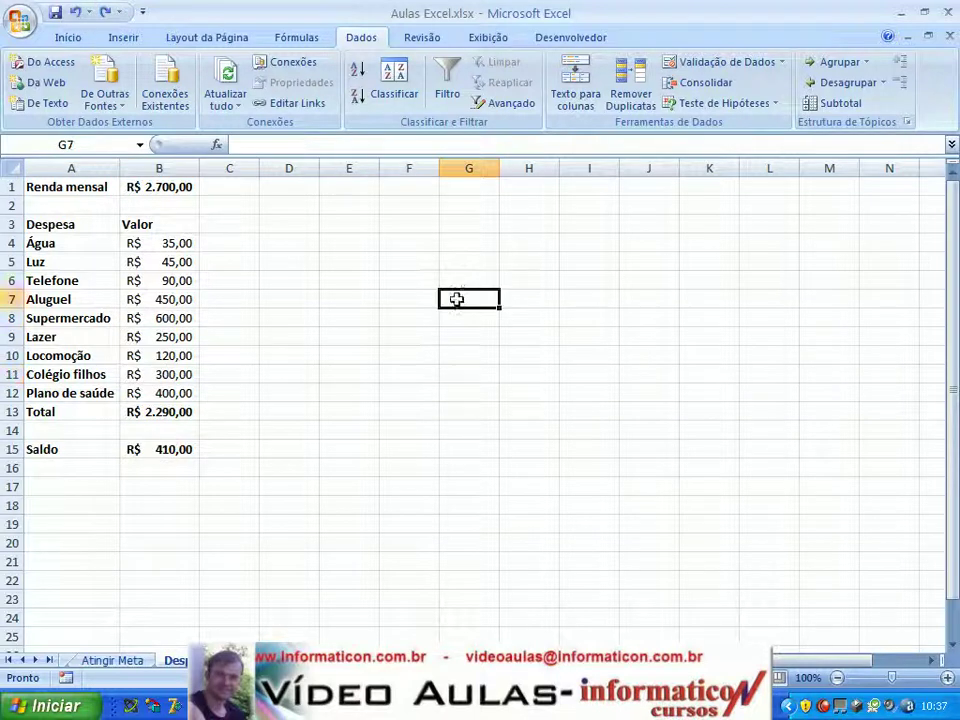
left_click(443, 393)
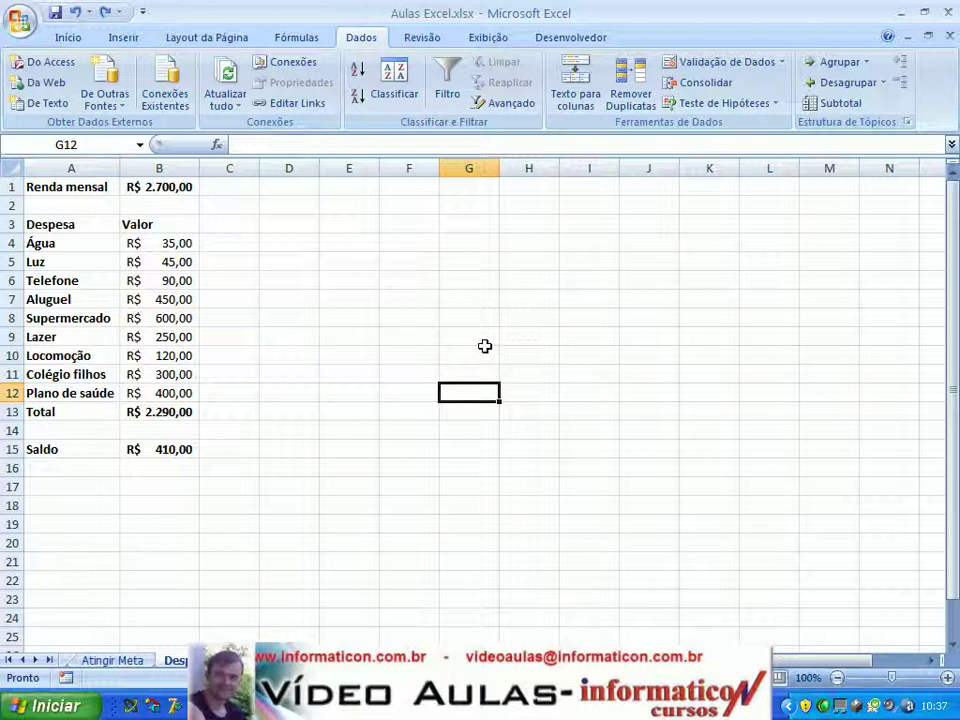
left_click(141, 298)
left_click(431, 293)
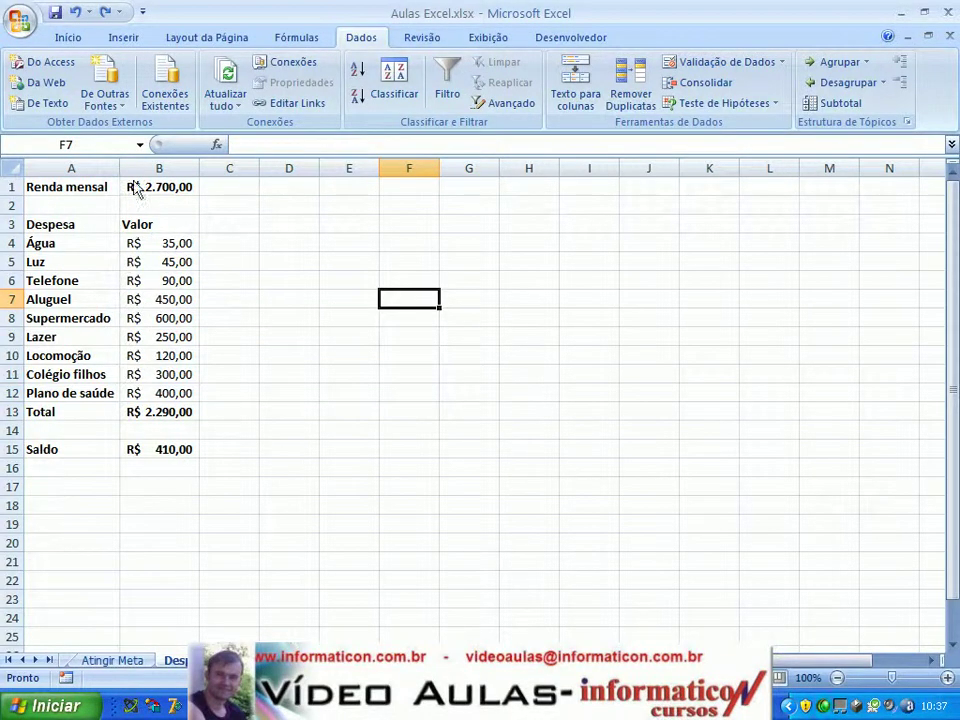
Step: Convert the expense range A3:B13, including the Total row, into a table with headers
left_click(126, 40)
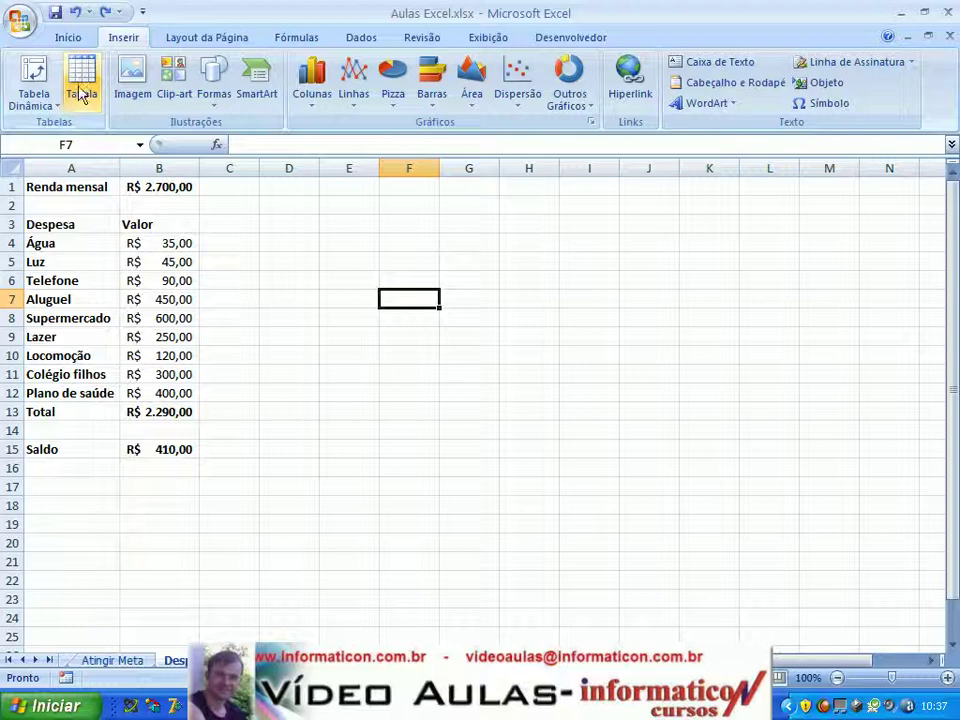
left_click(92, 273)
left_click(139, 353)
key("Left")
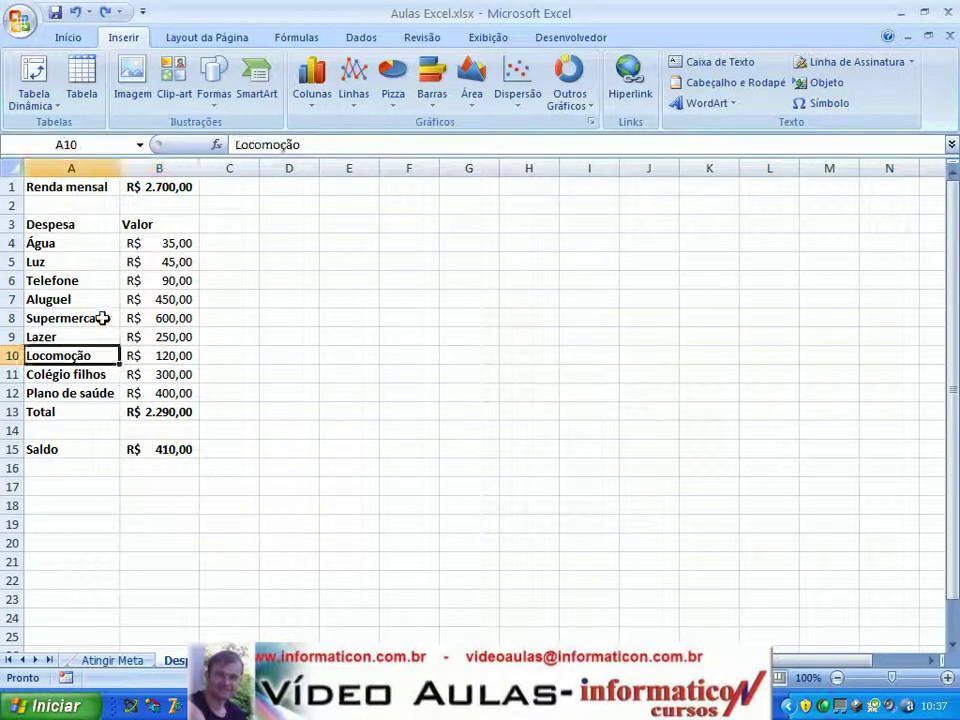
left_click(101, 317)
left_click(145, 313)
left_click(103, 317)
left_click(137, 317)
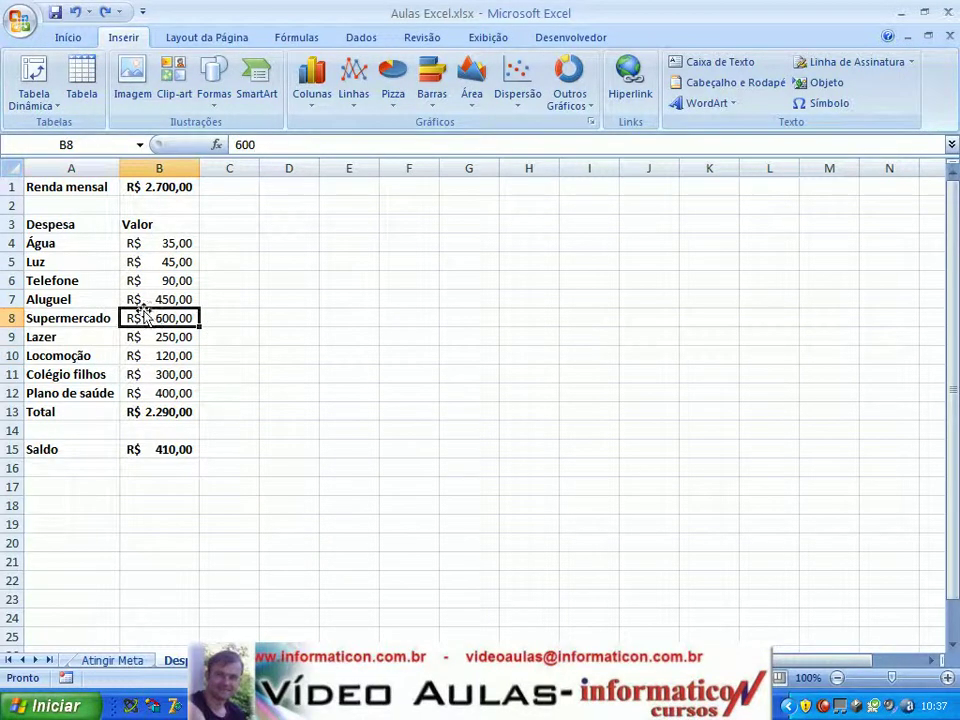
left_click(82, 78)
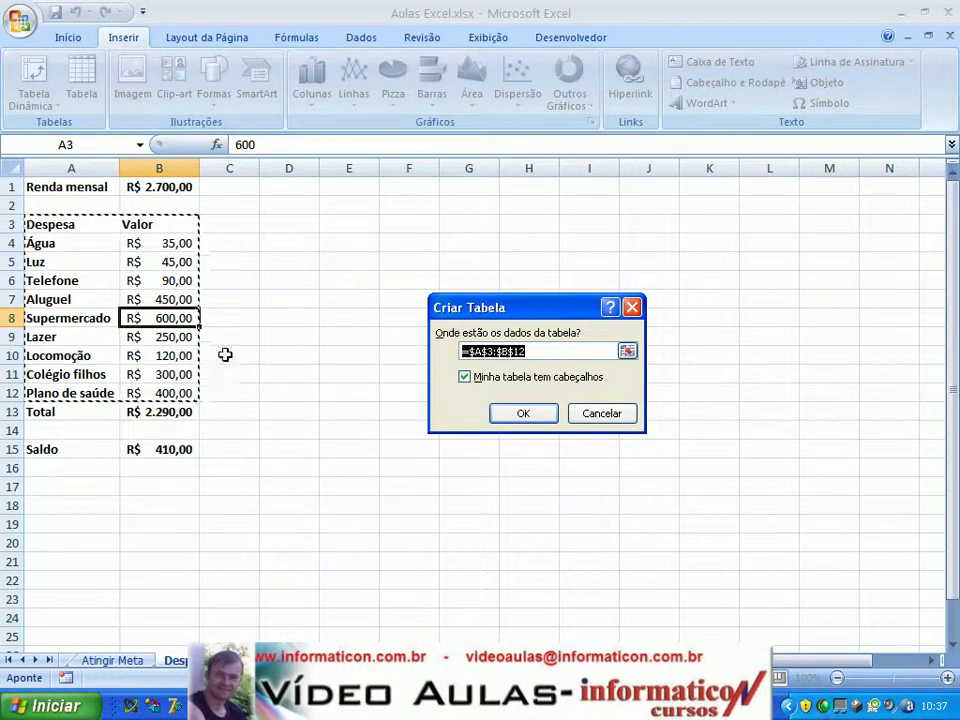
left_click_drag(81, 222, 150, 410)
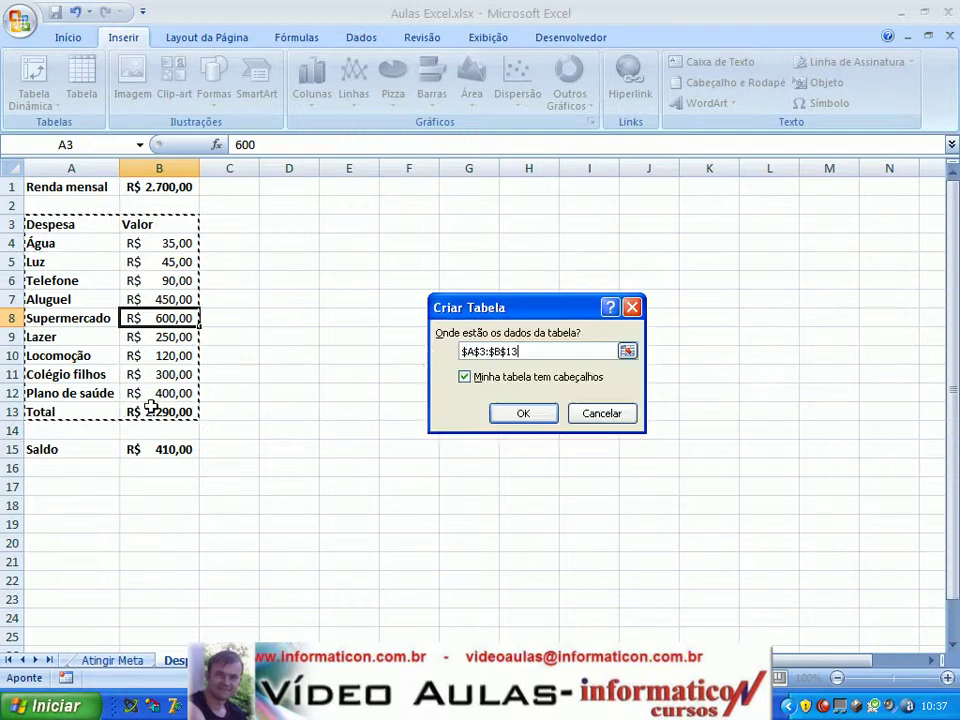
left_click(465, 378)
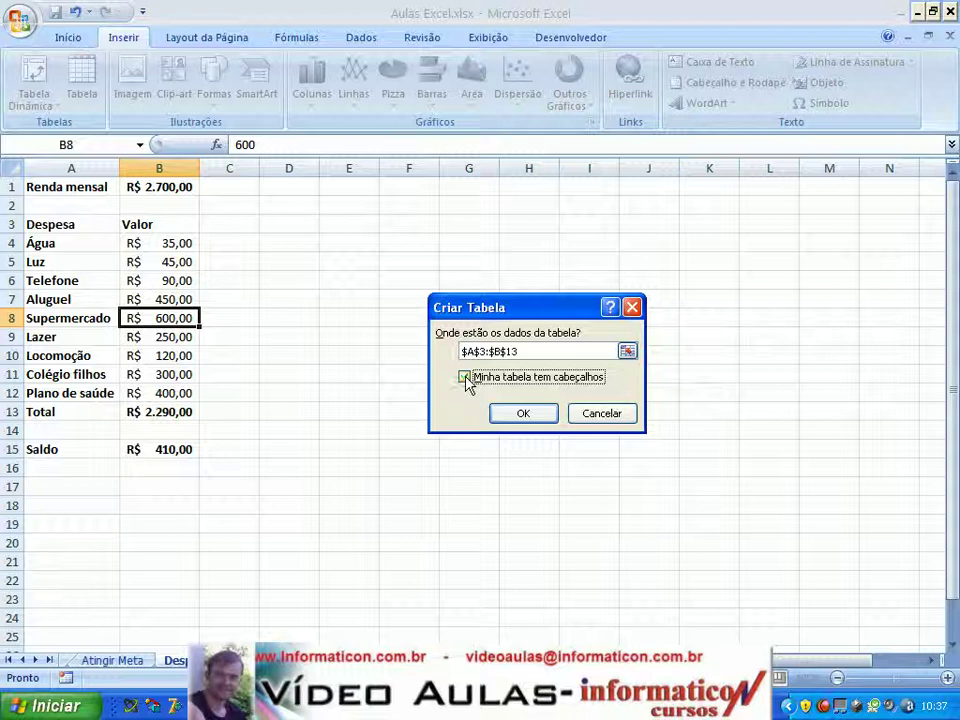
left_click(488, 387)
left_click_drag(540, 312, 554, 283)
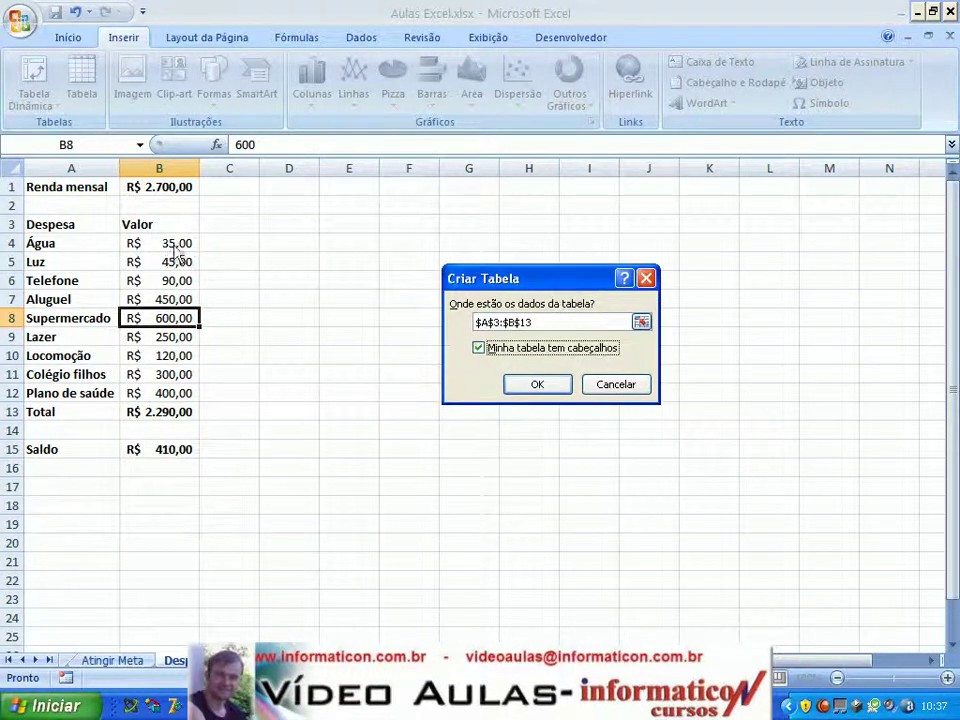
left_click(545, 389)
left_click(311, 337)
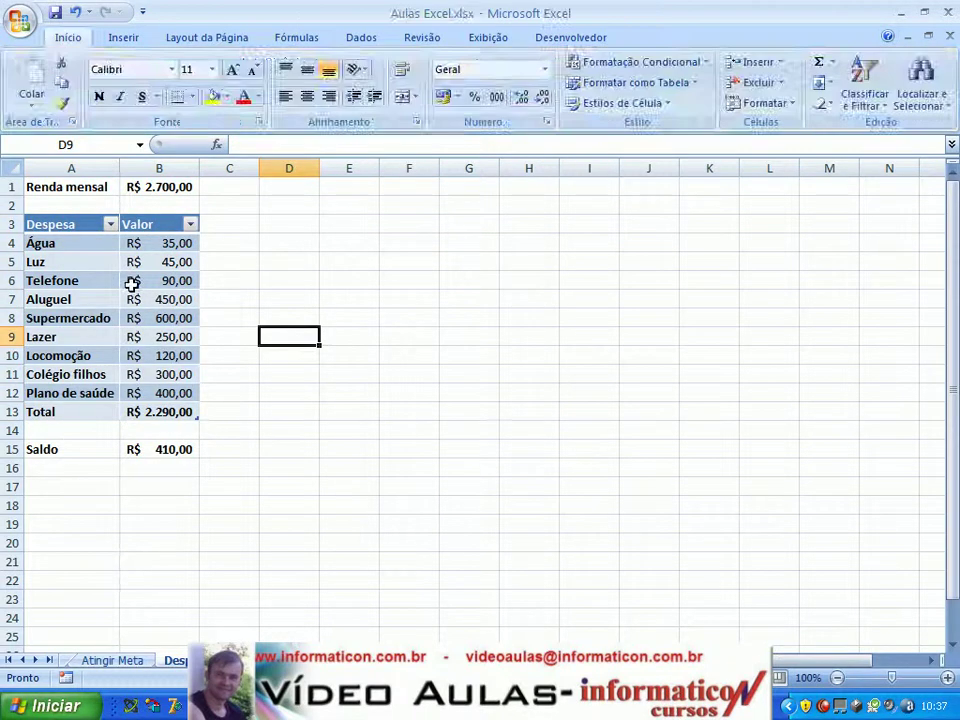
Step: Examine the formatted table's rows from Água to Total in the Despesa and Valor columns
left_click(130, 281)
left_click(90, 262)
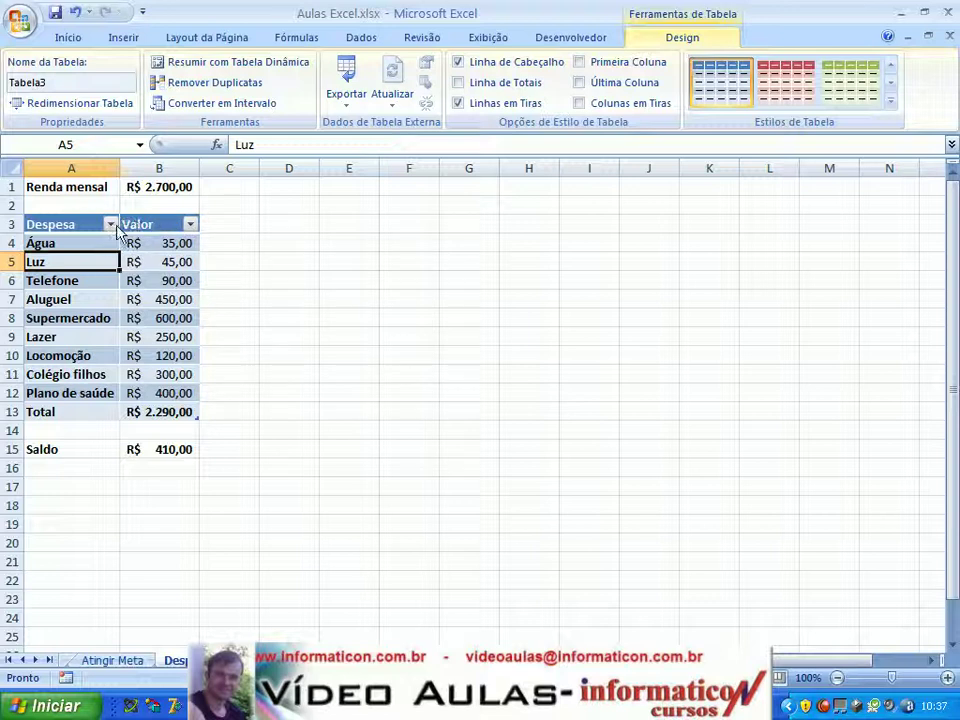
left_click(96, 313)
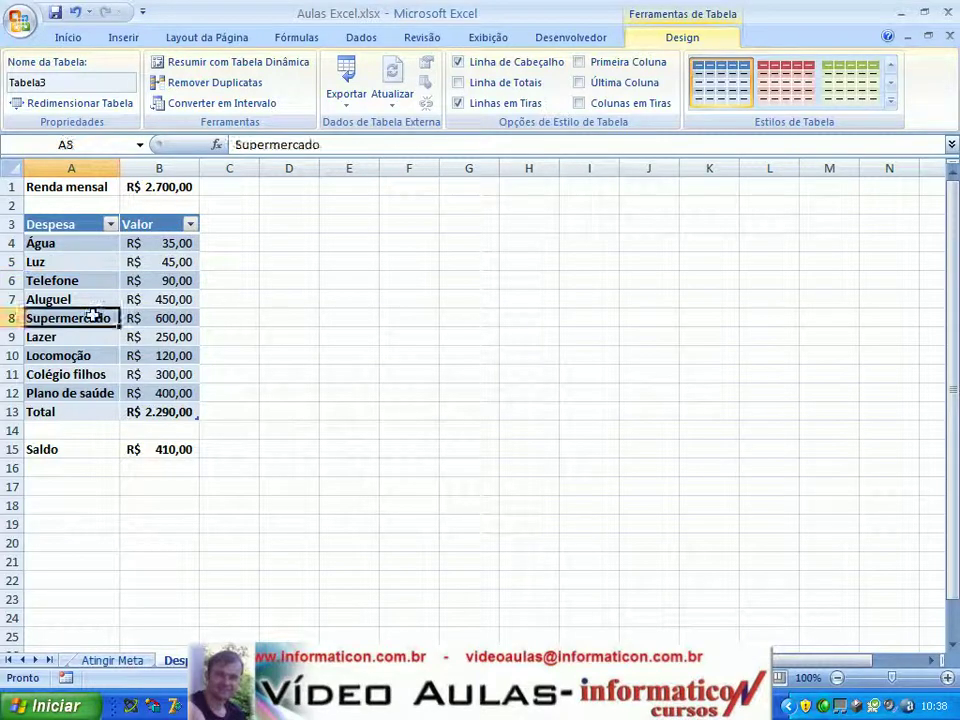
left_click(97, 377)
left_click(92, 397)
left_click(92, 412)
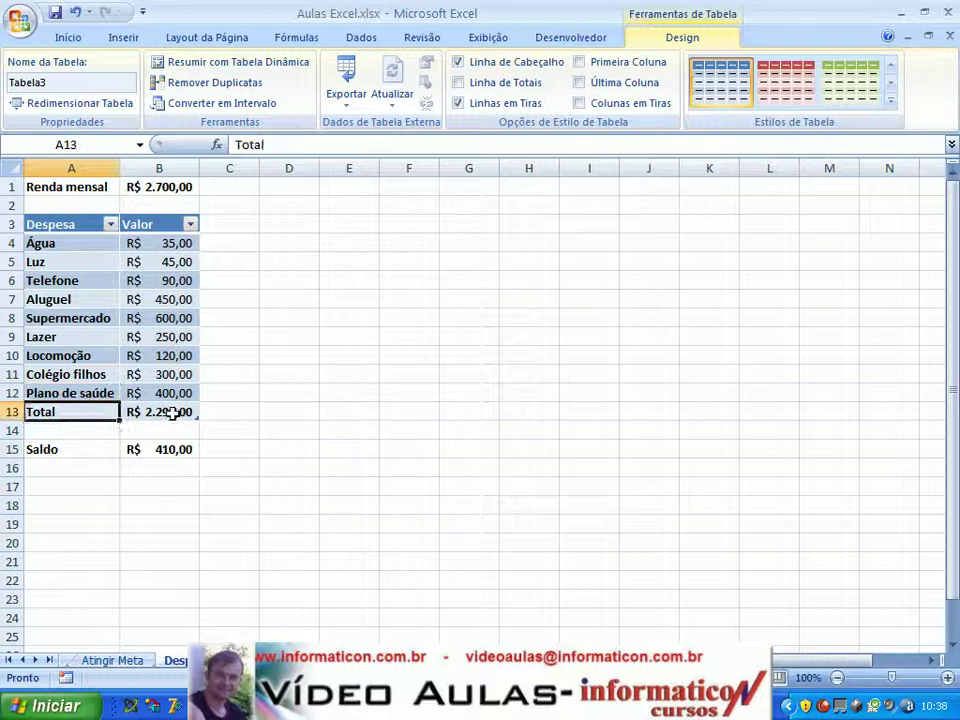
left_click(171, 411)
left_click(102, 244)
left_click(143, 250)
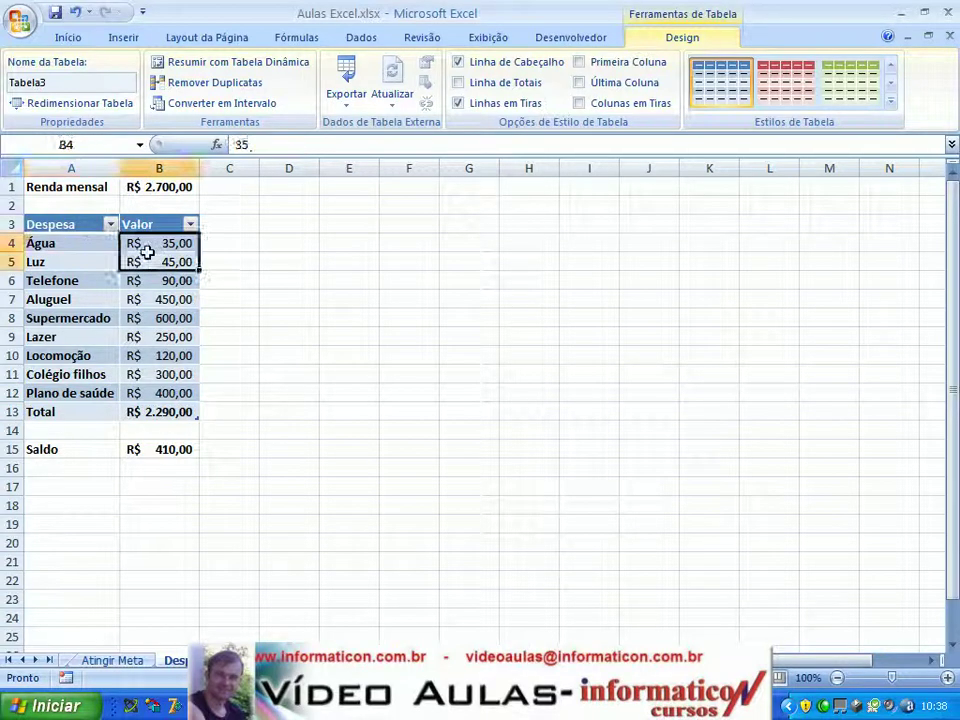
left_click(128, 318)
left_click(71, 316)
left_click(63, 298)
left_click(70, 280)
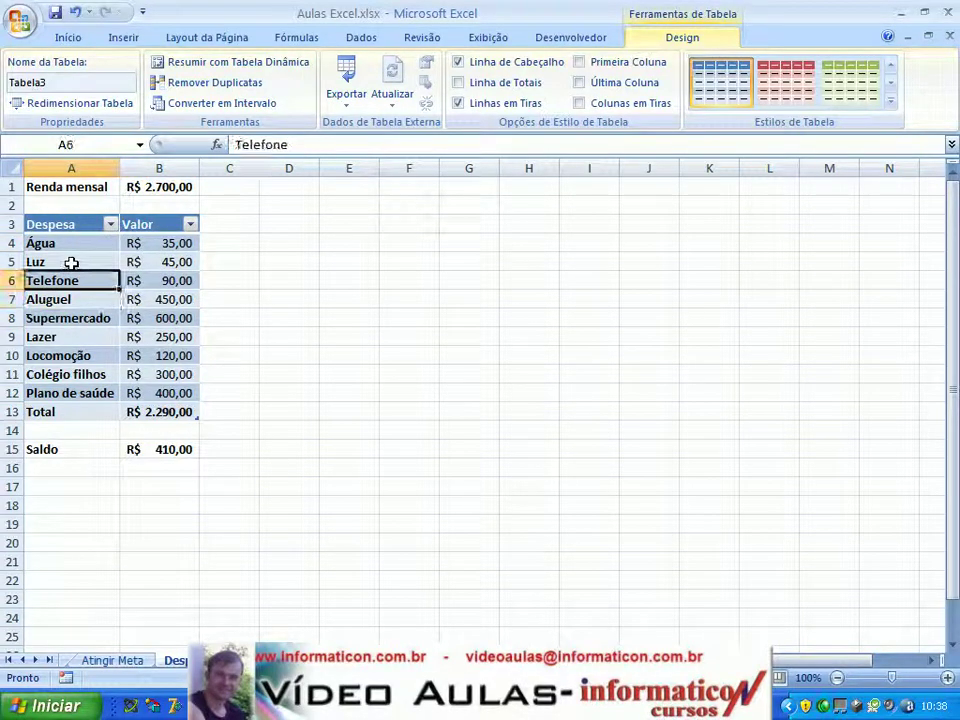
left_click(70, 261)
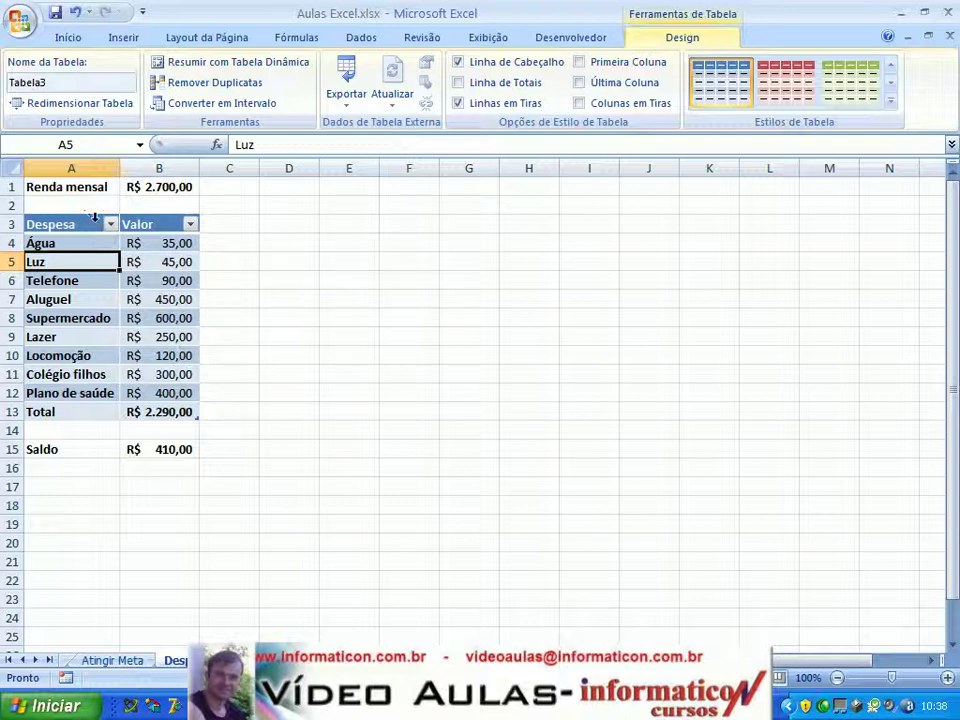
Step: Filter the Despesa column to hide Água, Luz and Telefone, and clear that filter again
left_click(111, 224)
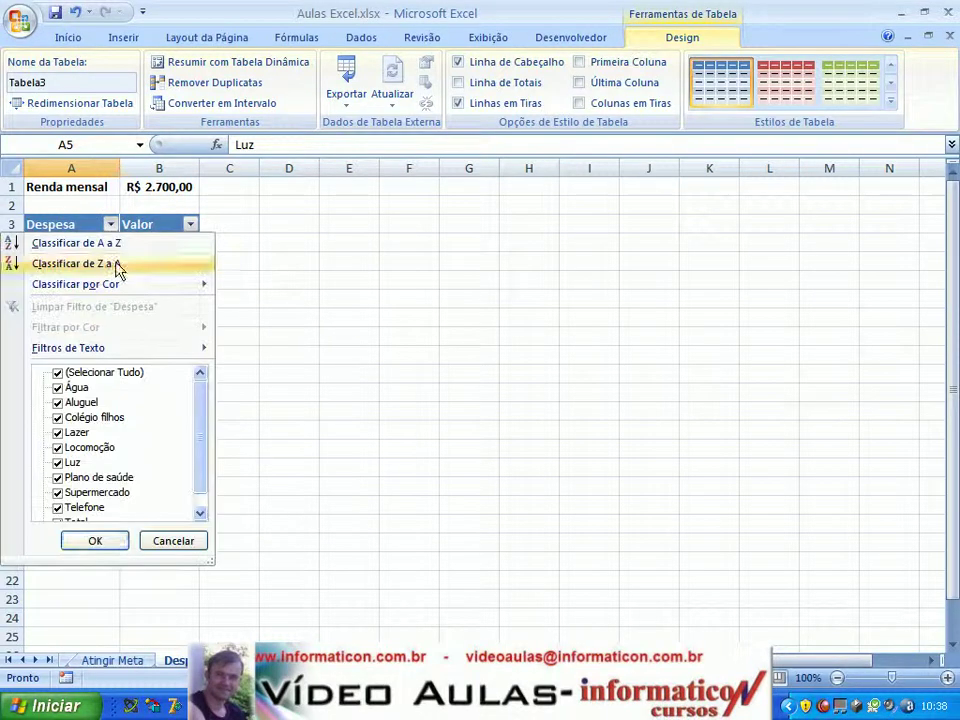
mouse_move(204, 412)
left_mouse_down()
mouse_move(208, 439)
mouse_move(210, 401)
left_mouse_up()
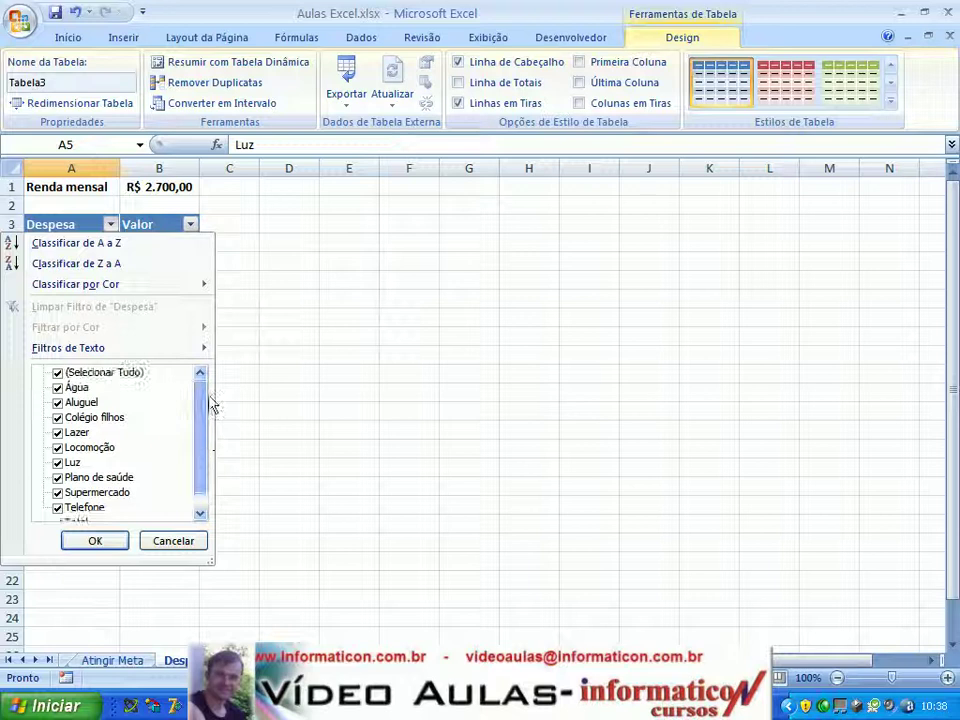
left_click(57, 388)
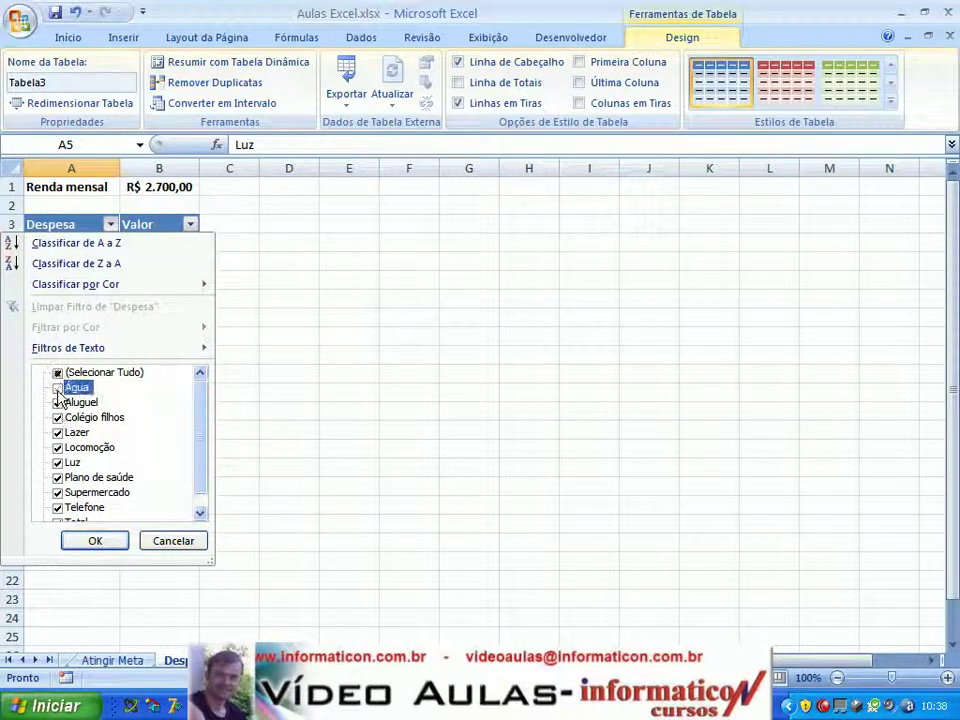
left_click(58, 462)
left_click(57, 508)
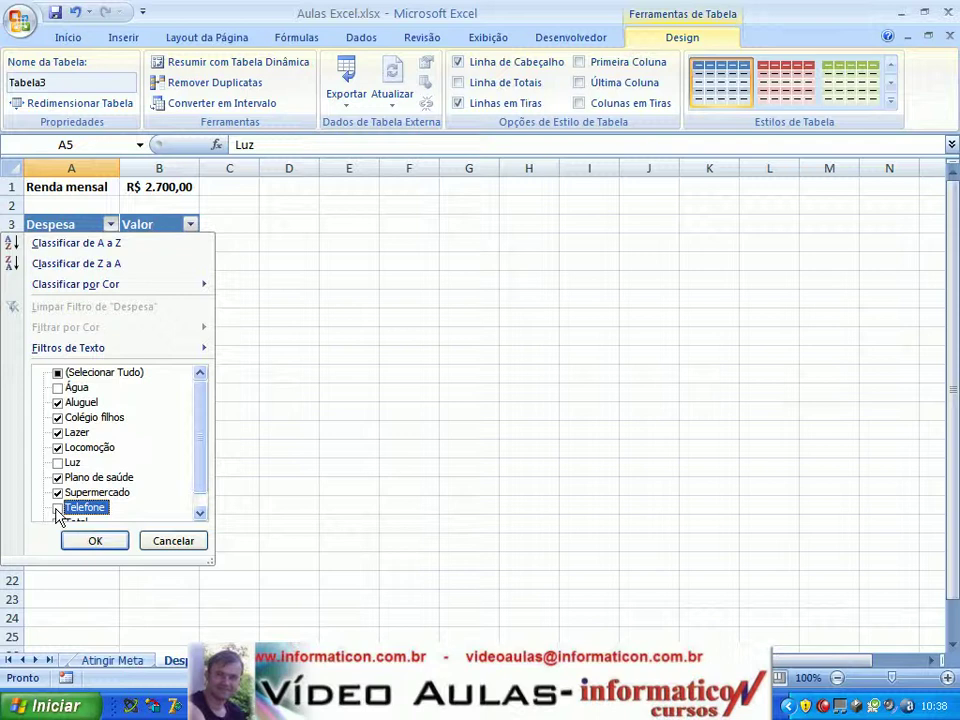
left_click(98, 544)
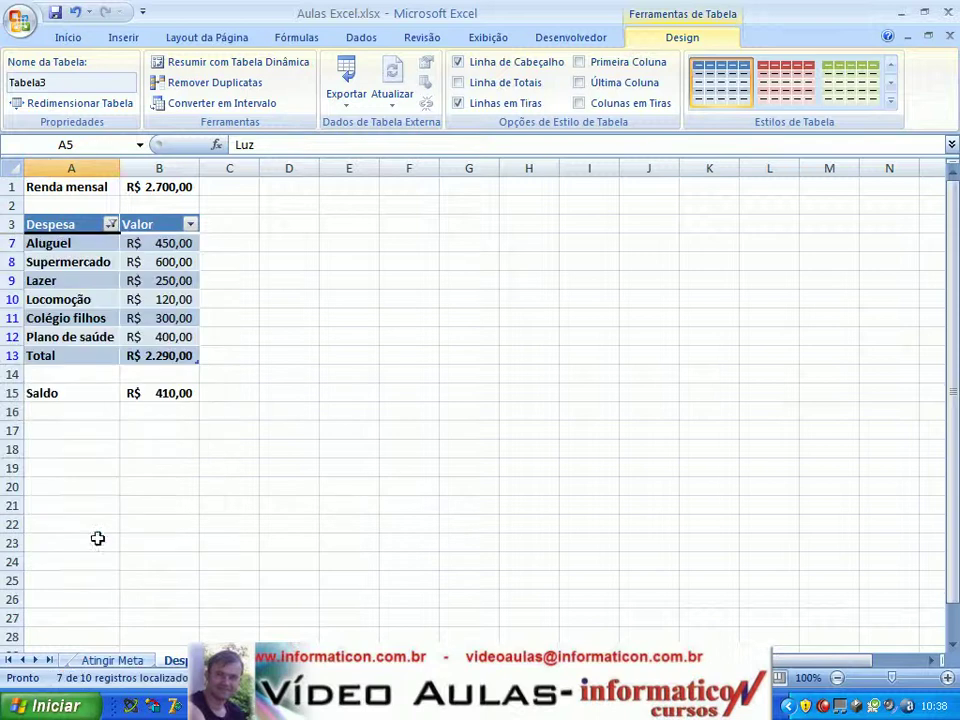
left_click(110, 224)
left_click(58, 309)
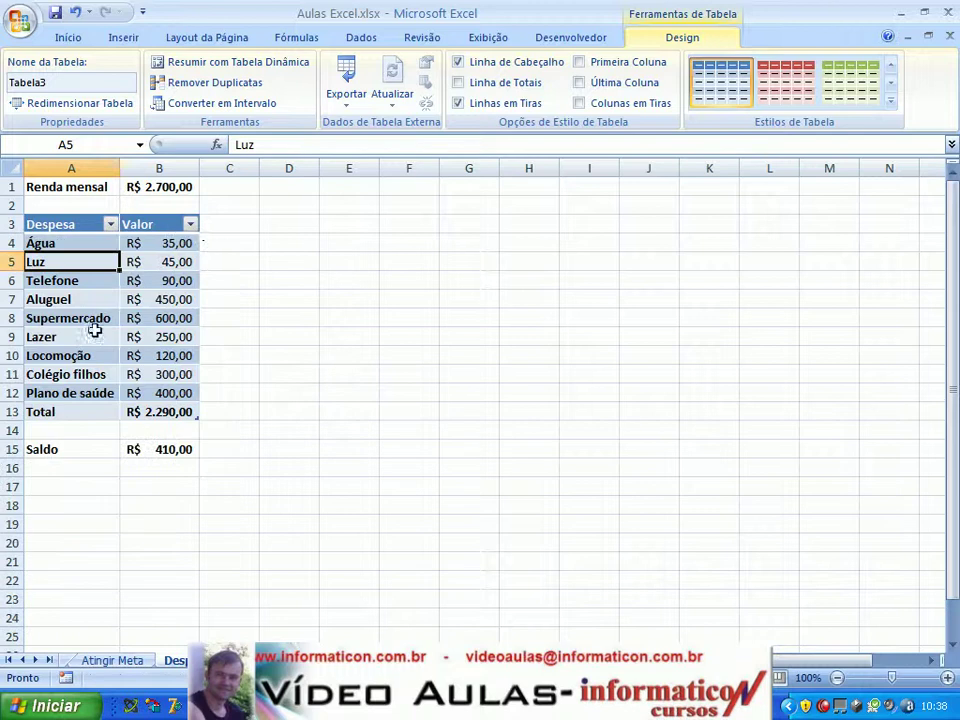
Step: Filter the Valor column to show only values greater than or equal to 100, and check the remaining expenses
left_click(191, 224)
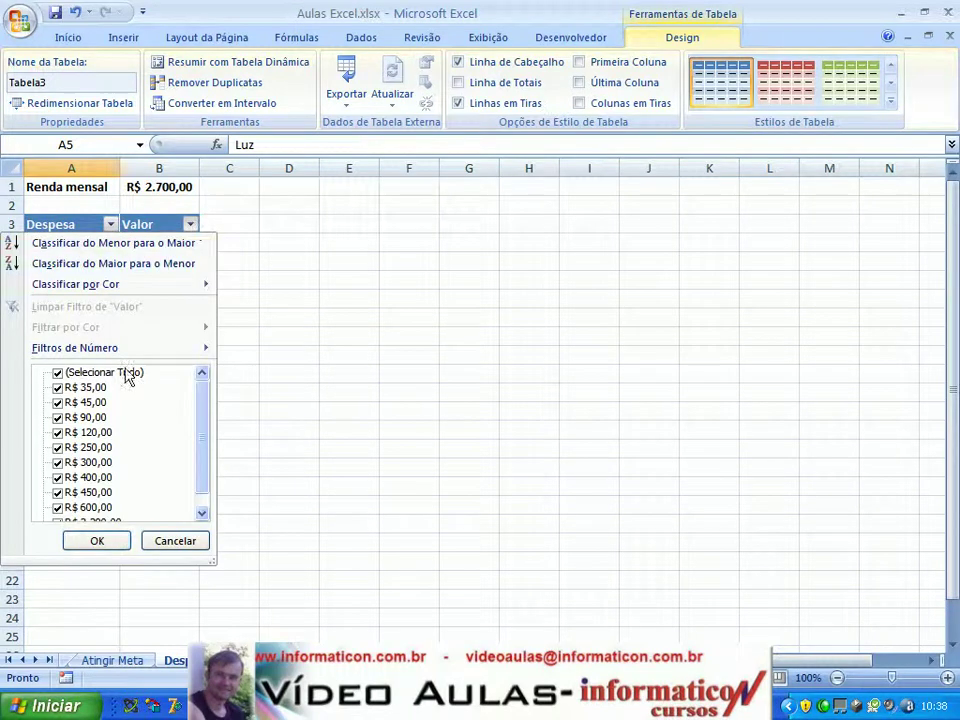
mouse_move(91, 358)
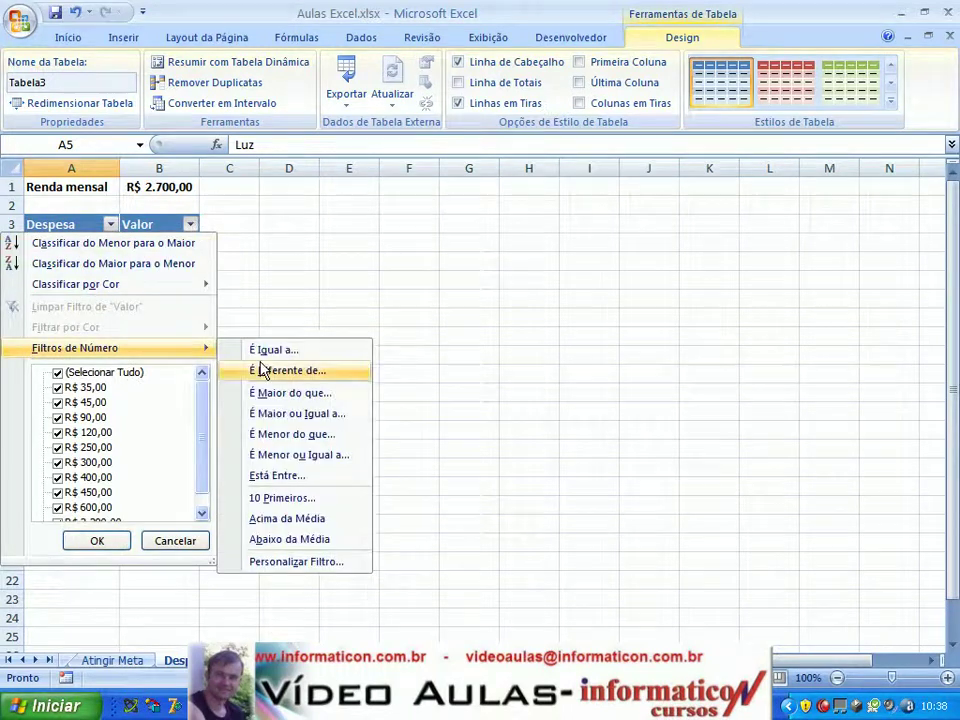
left_click(323, 418)
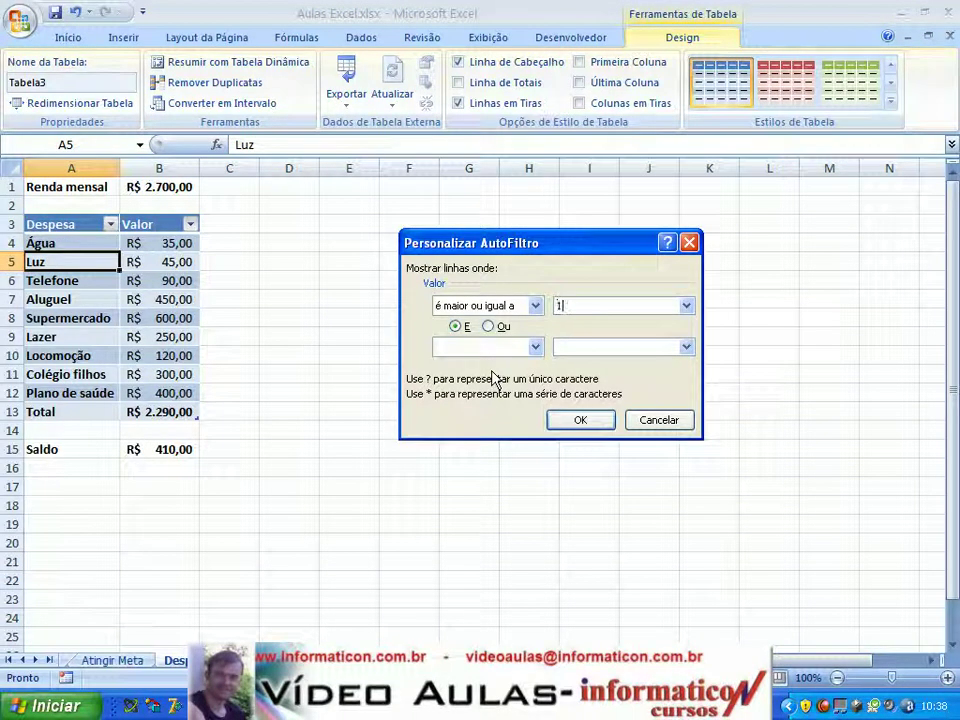
type("1000")
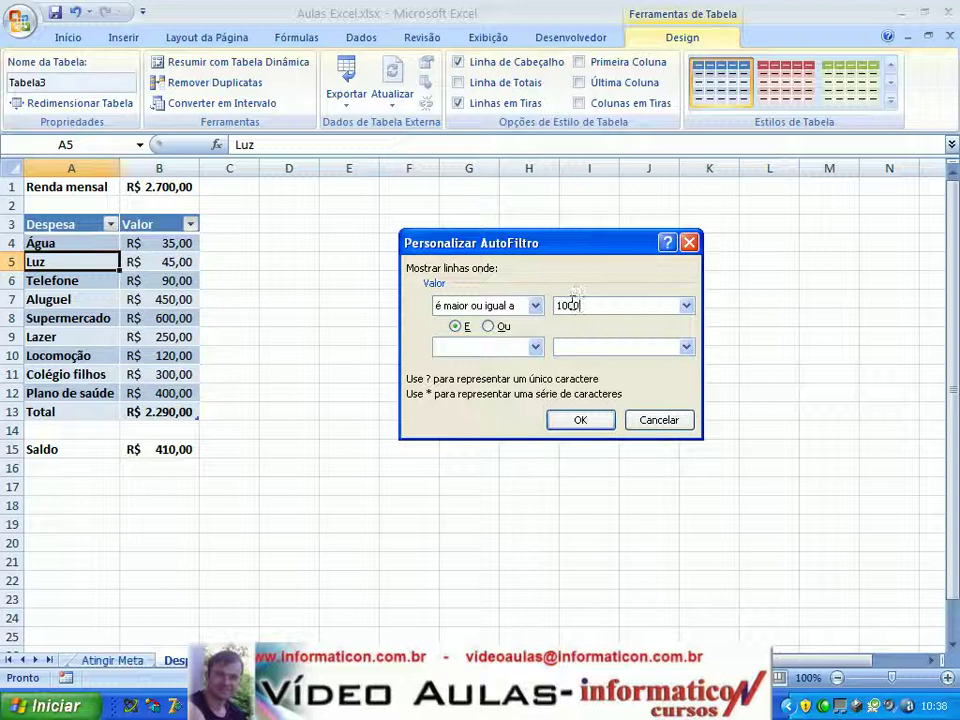
left_click(578, 420)
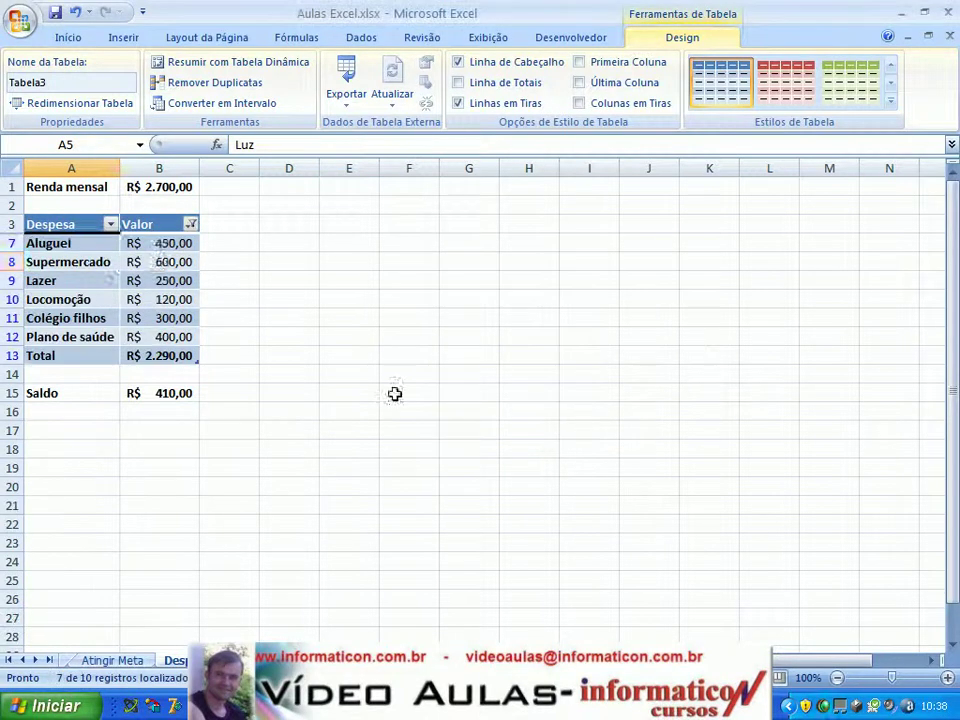
left_click(160, 261)
left_click(170, 337)
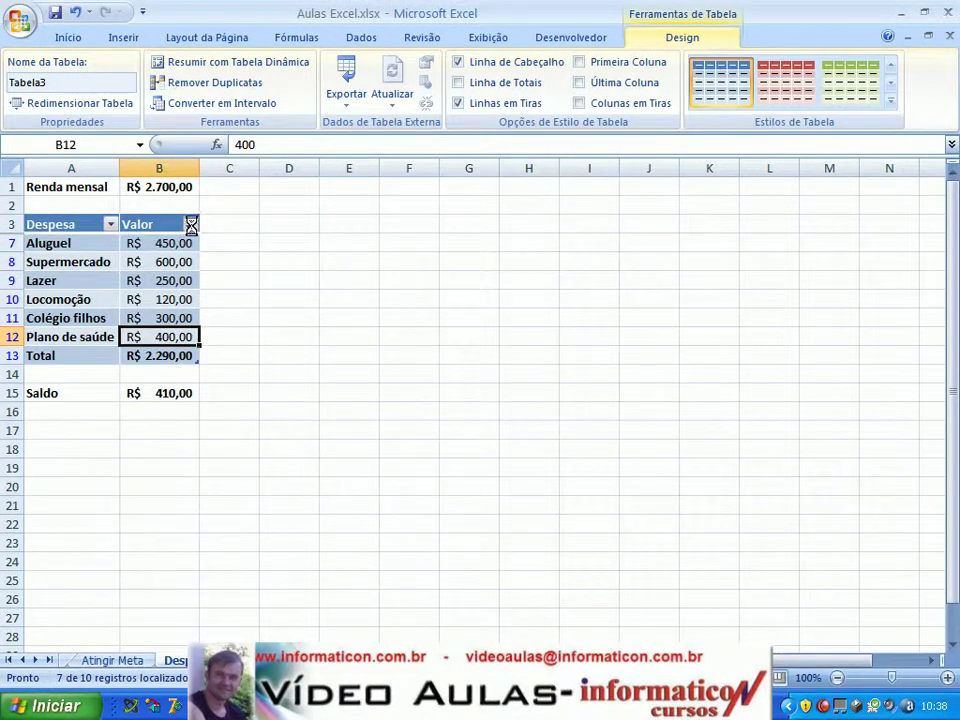
Step: Clear the filter from the Valor column to list every expense again
left_click(191, 226)
left_click(45, 307)
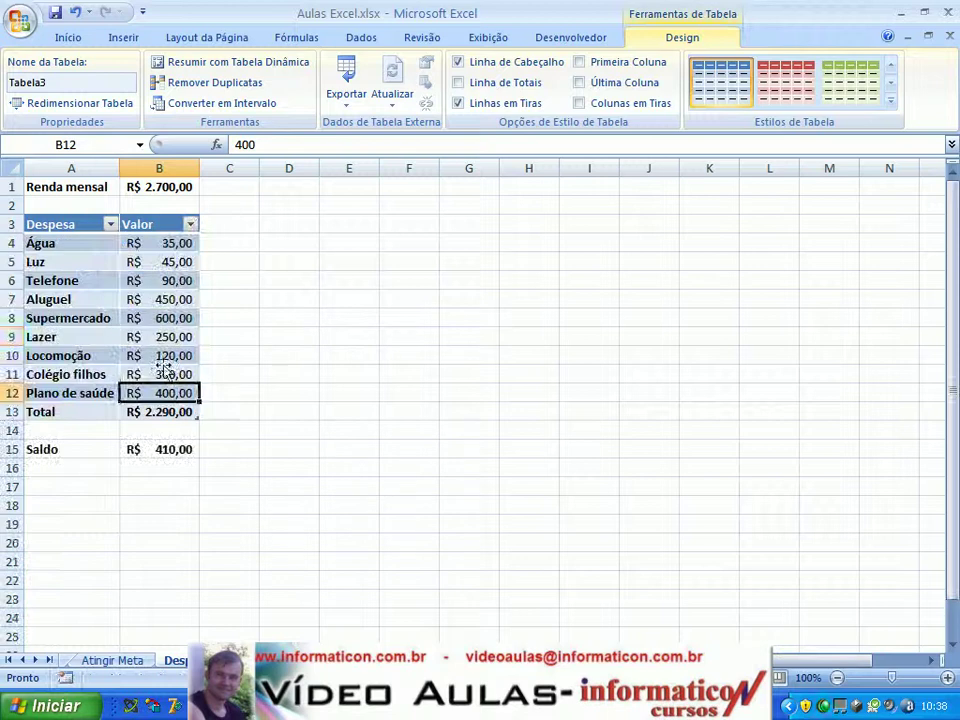
left_click(160, 337)
left_click(90, 302)
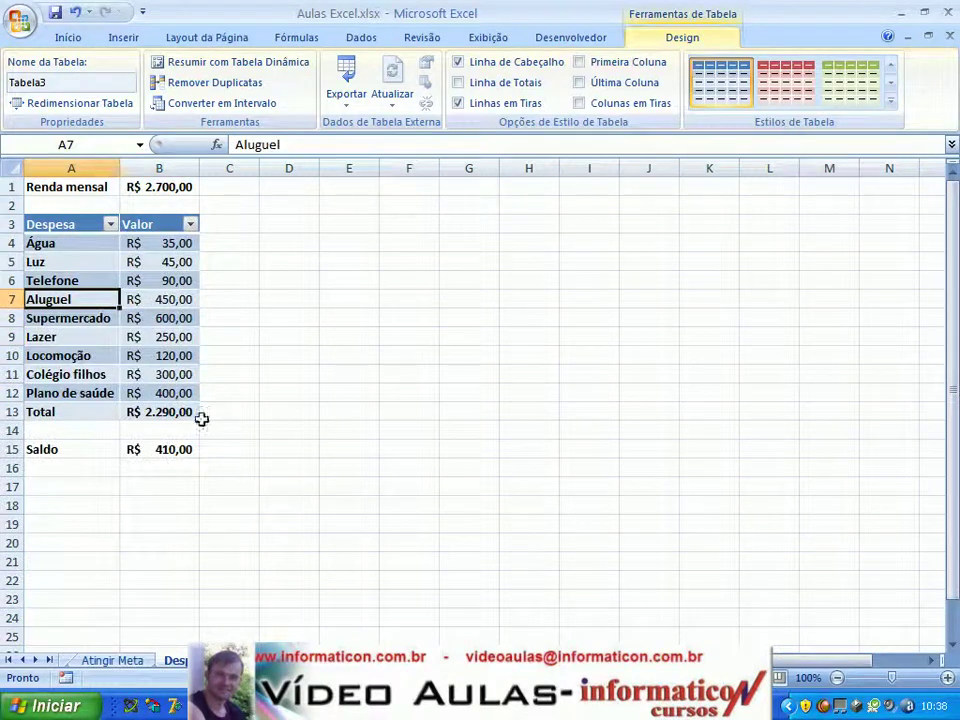
Step: Resize the expense table to the range A3:B10
left_click(124, 279)
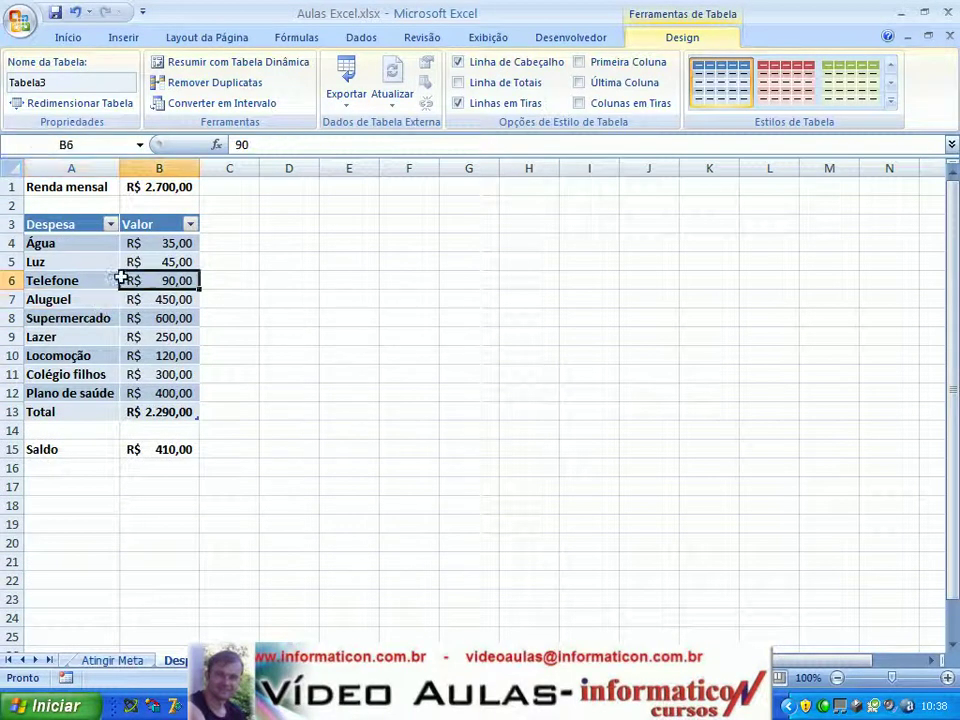
left_click(70, 105)
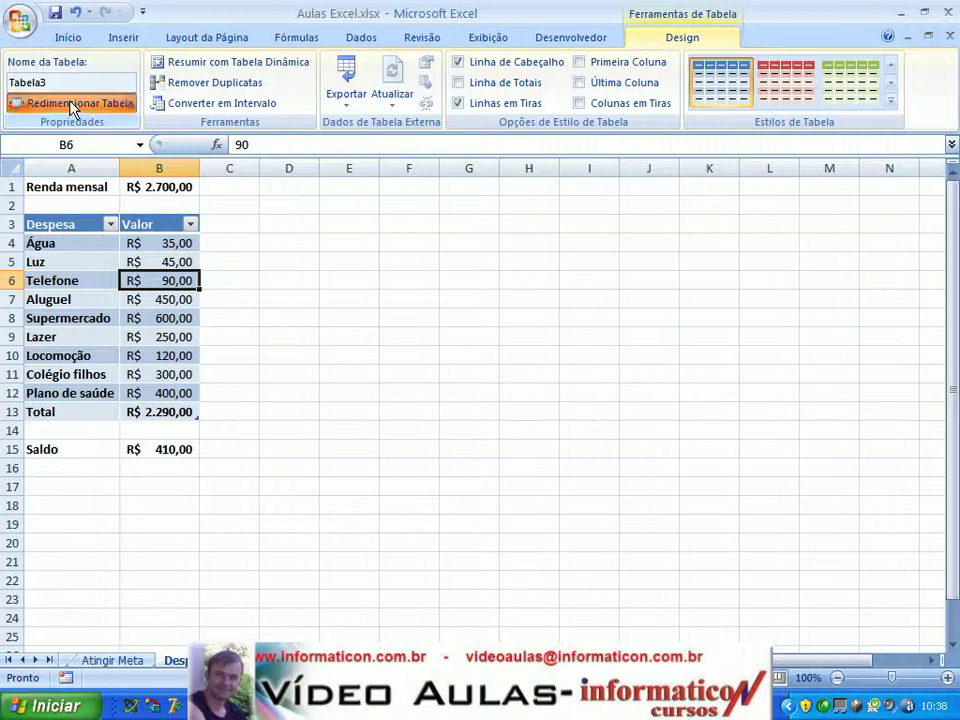
left_click(512, 315)
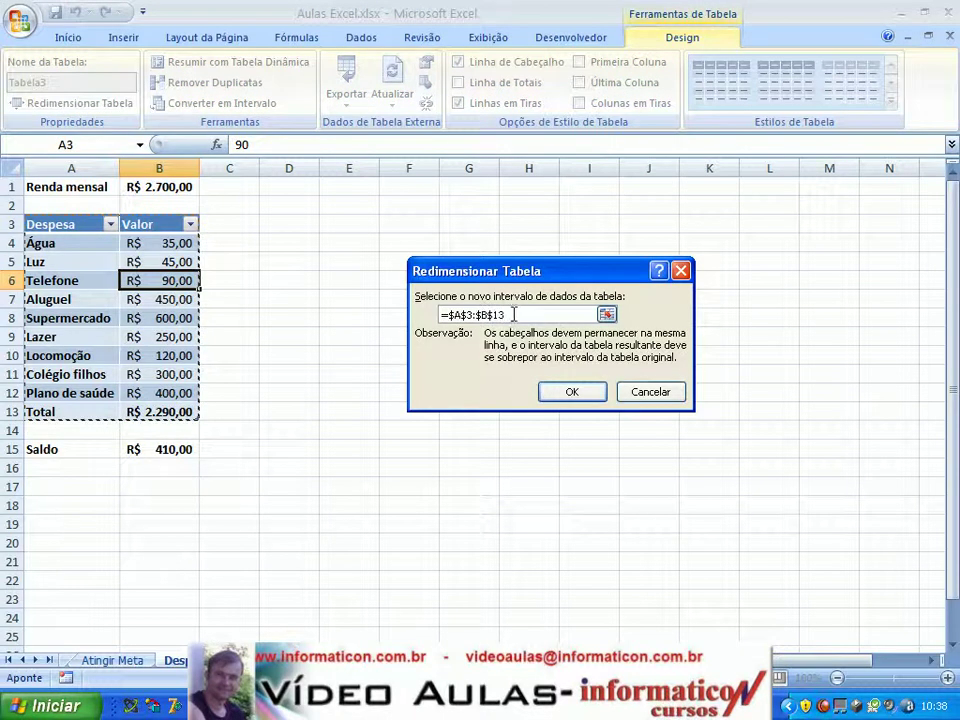
type("0")
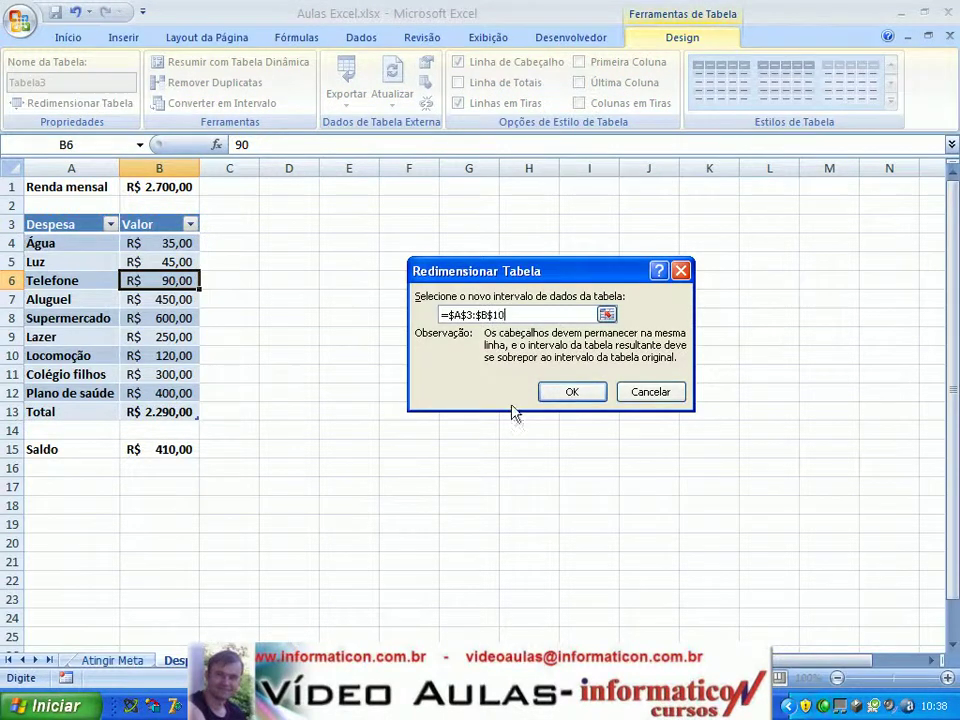
left_click(570, 392)
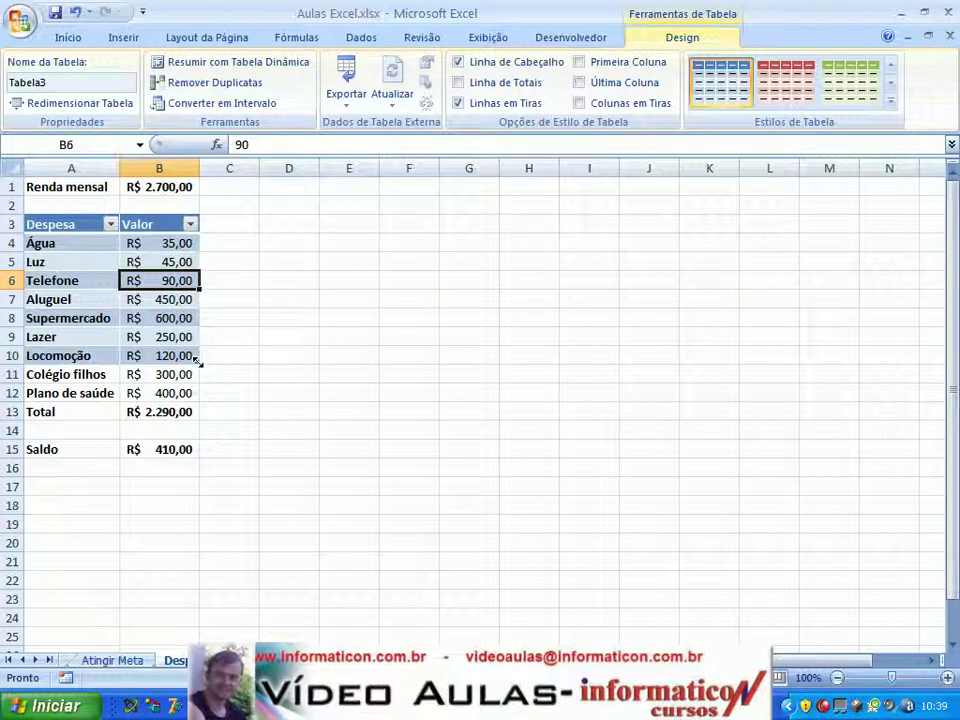
Step: Extend the table down to include the Total row 13, and stretch it further down to row 23
left_click_drag(197, 364, 188, 421)
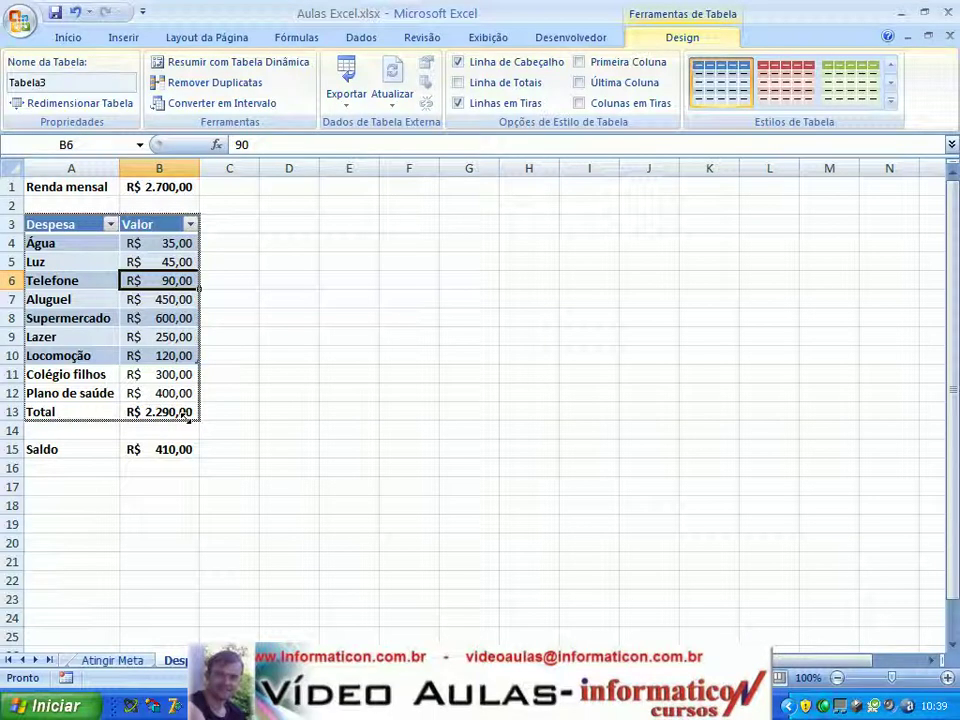
left_click_drag(188, 421, 188, 419)
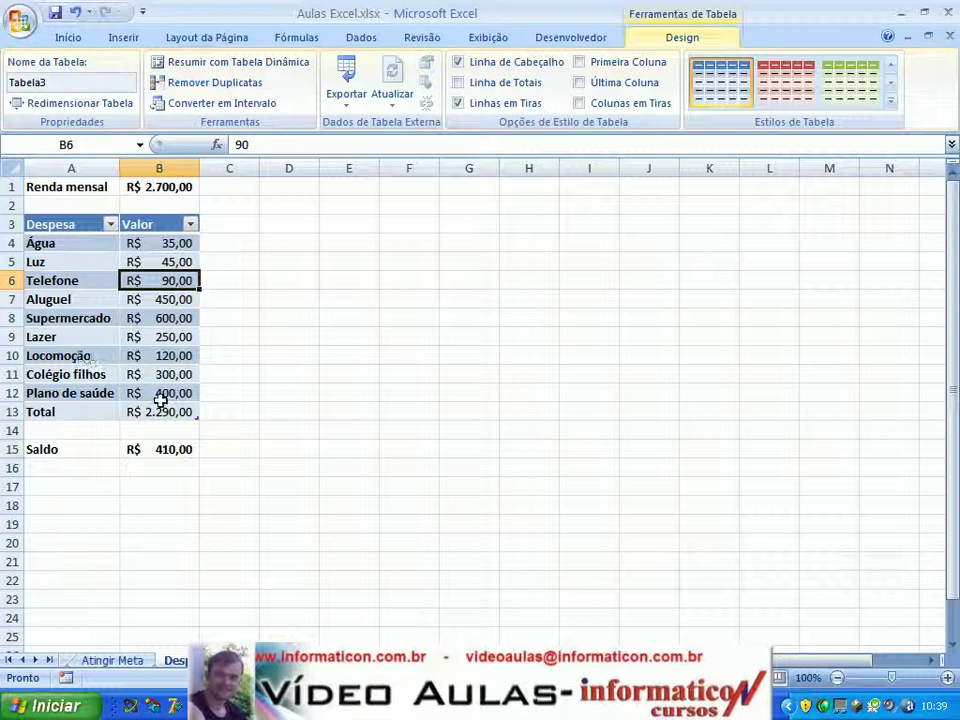
left_click_drag(197, 421, 196, 607)
left_click(114, 488)
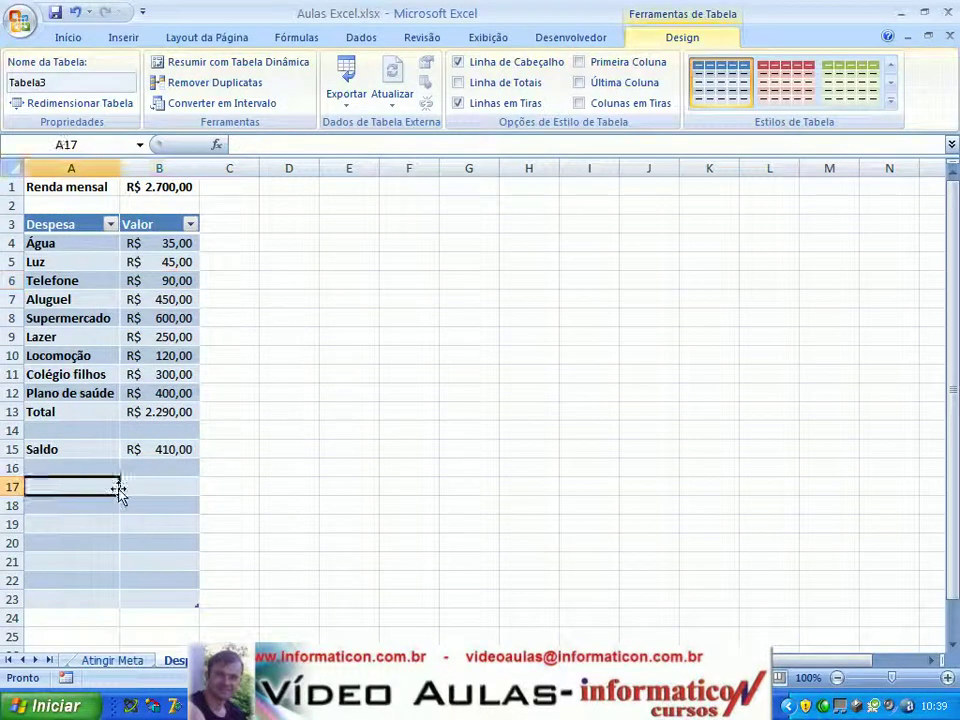
left_click(125, 487)
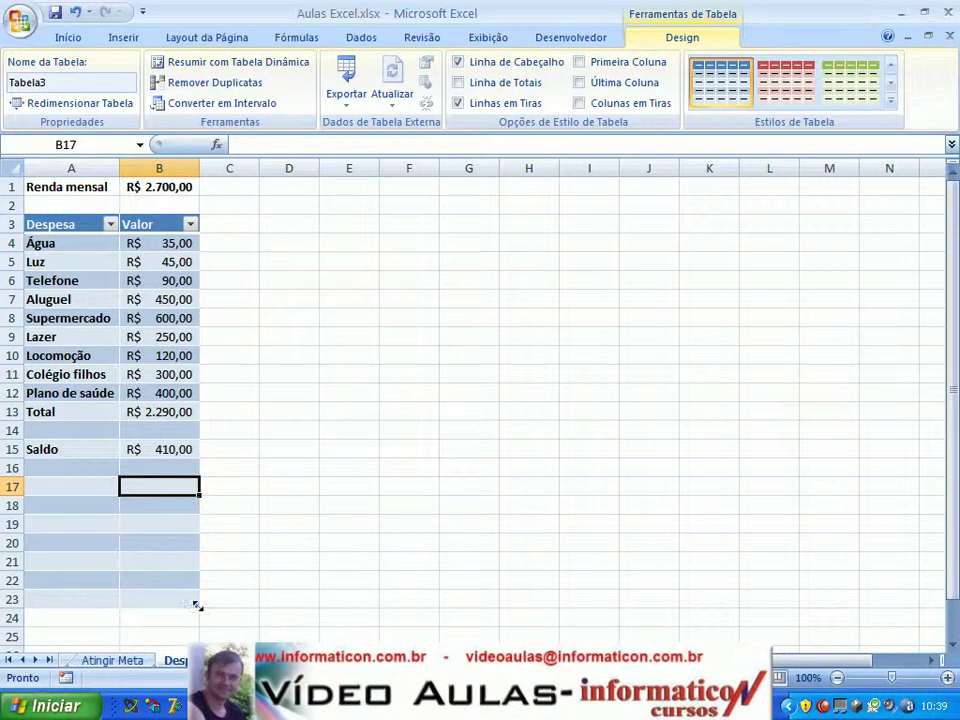
Step: Shrink the table back so that it ends at the Total row, row 13
left_click_drag(197, 605, 234, 442)
left_click(129, 336)
left_click(135, 280)
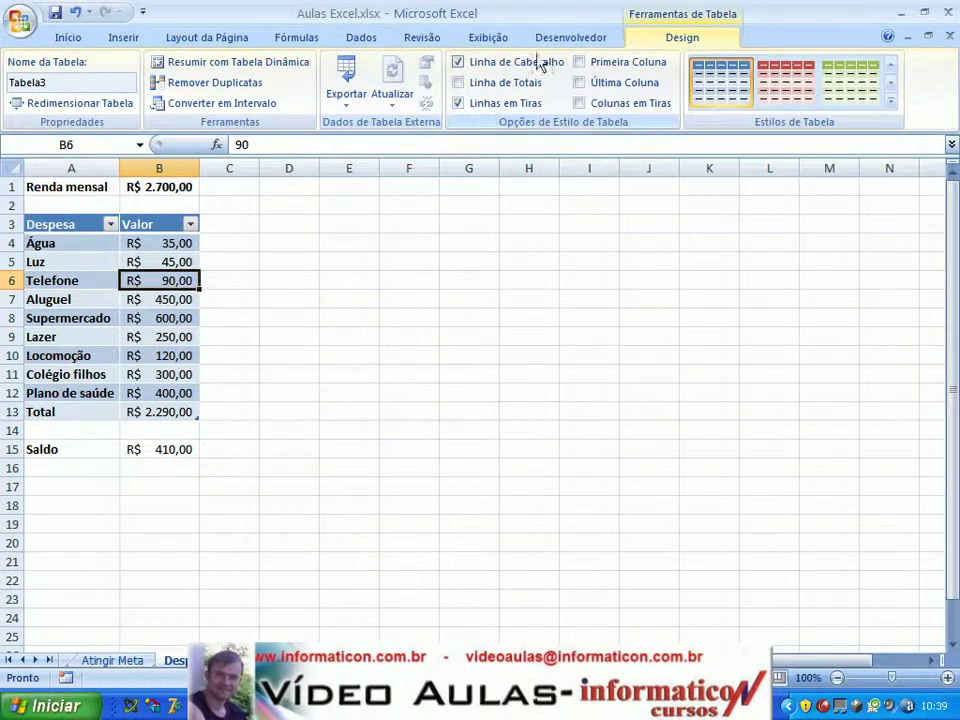
Step: Hide and restore the table's header row, and add a totals row, inspect its Valor formula and remove it
left_click(463, 68)
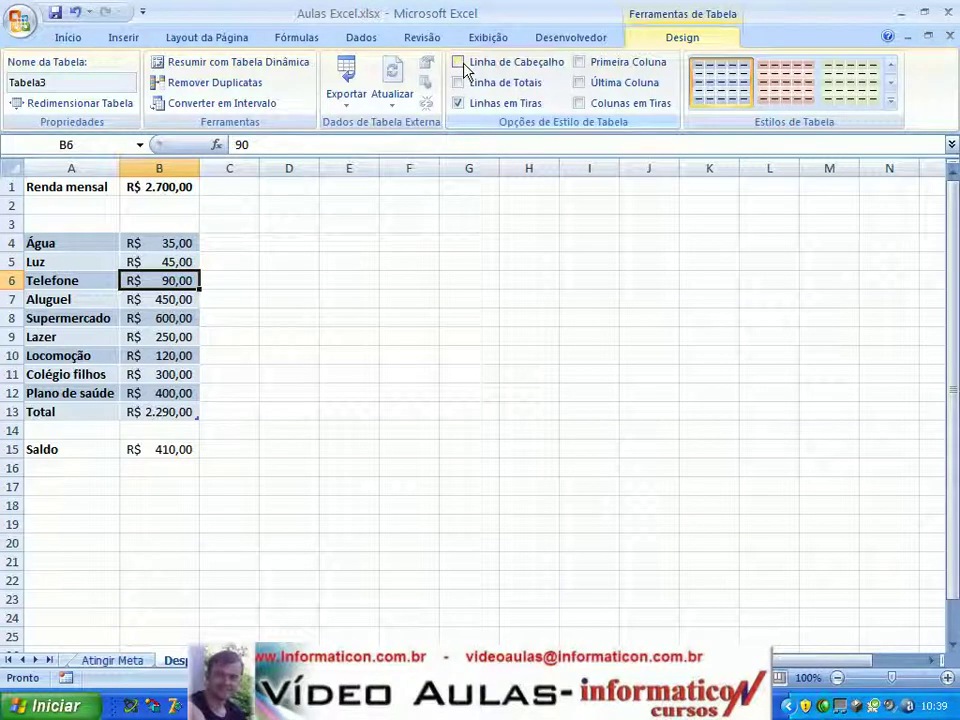
left_click(463, 68)
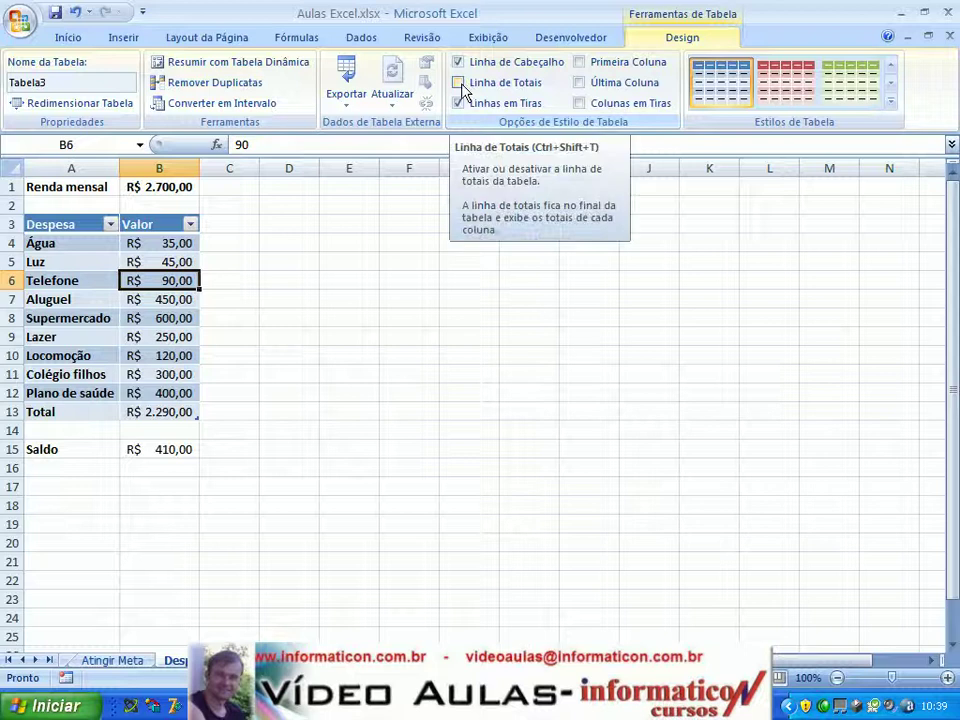
left_click(460, 83)
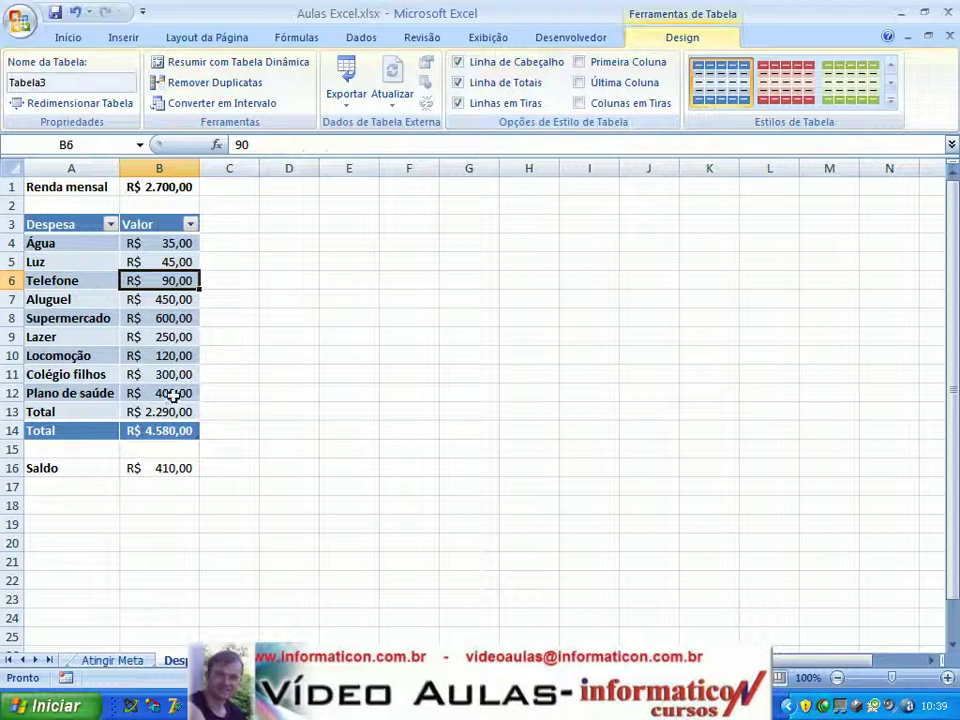
left_click(168, 432)
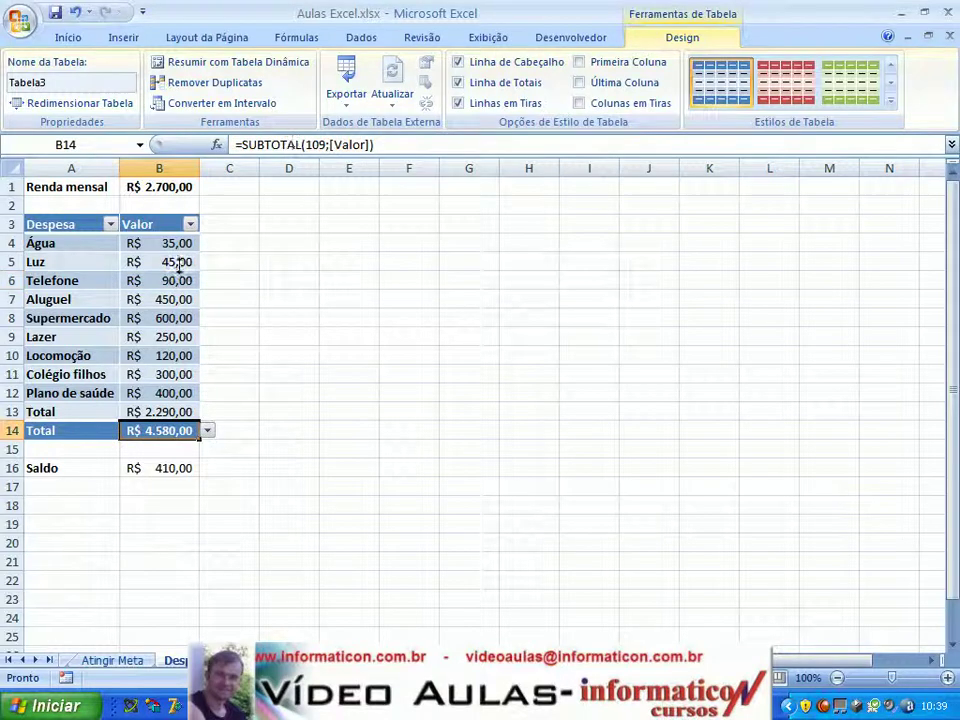
left_click(116, 354)
left_click(459, 83)
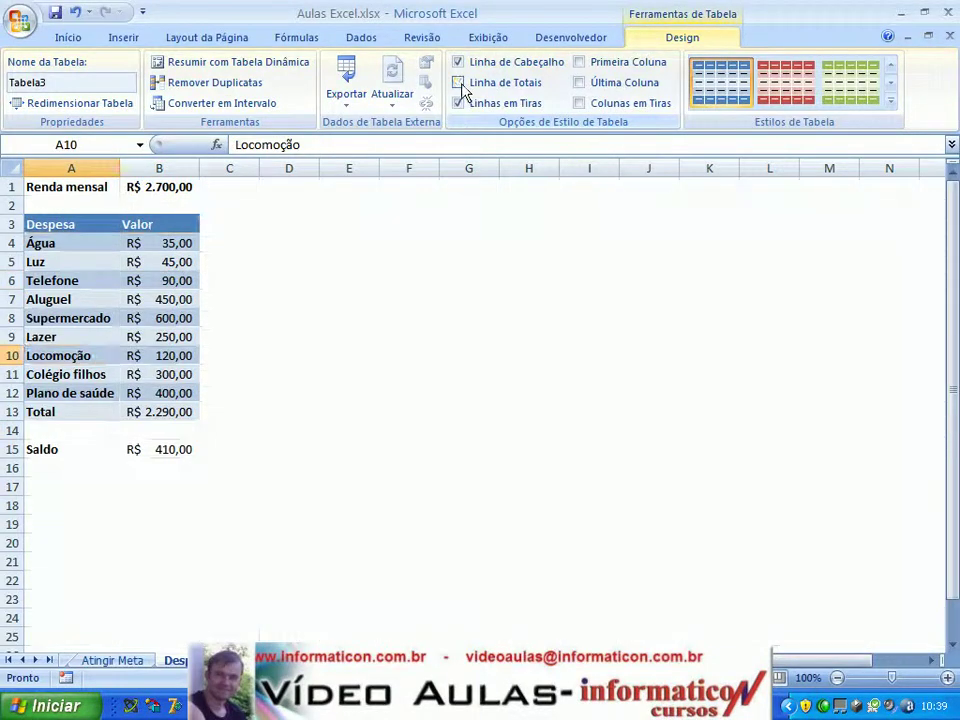
Step: Turn the table's banded rows off and on again, and switch the first-column emphasis on and off
left_click(462, 108)
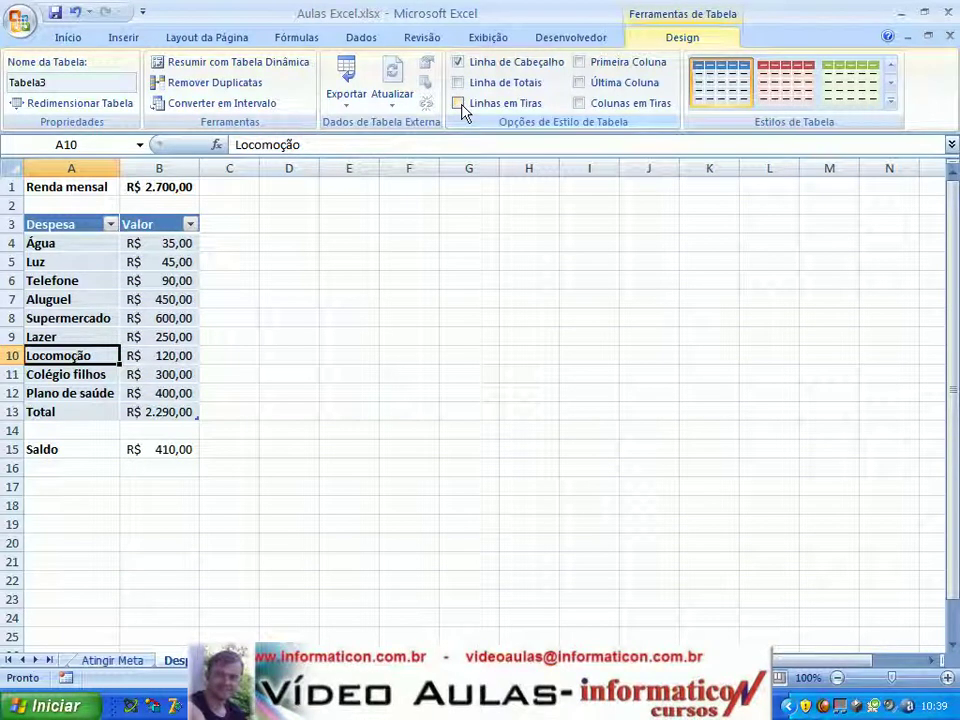
left_click(460, 104)
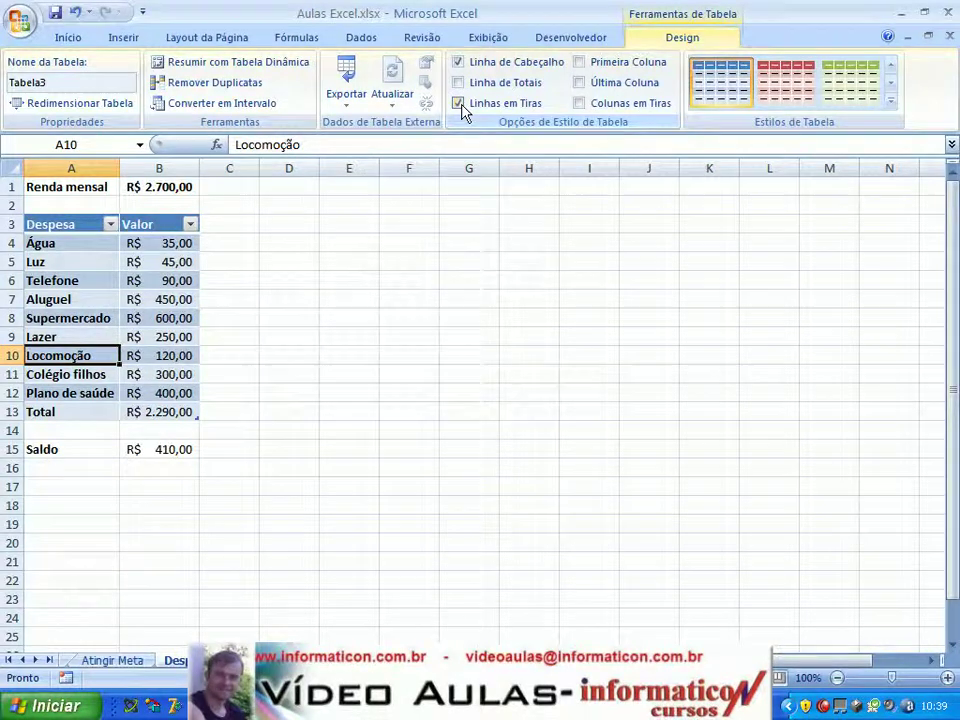
left_click(579, 63)
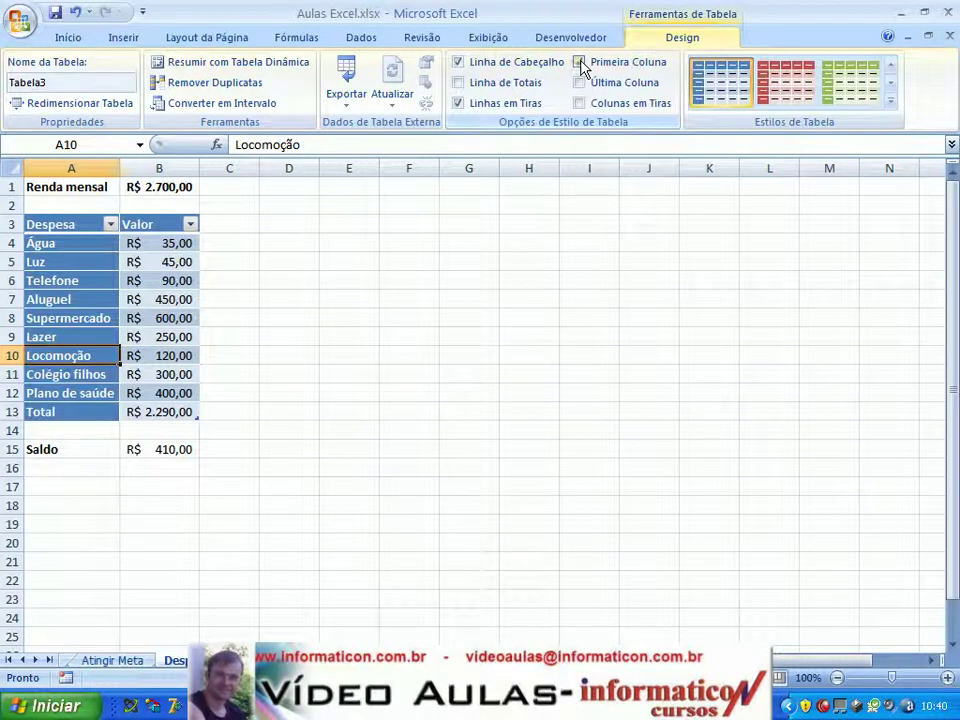
left_click(579, 63)
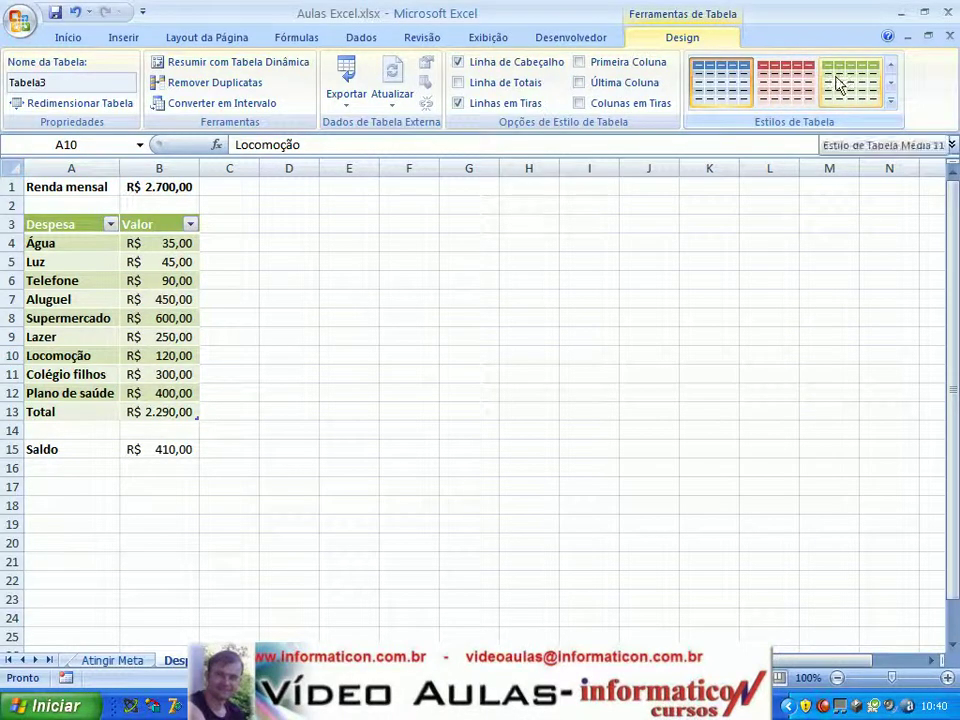
Step: Preview other table styles with and without first-column emphasis, and switch the last-column emphasis on and off
left_click(891, 86)
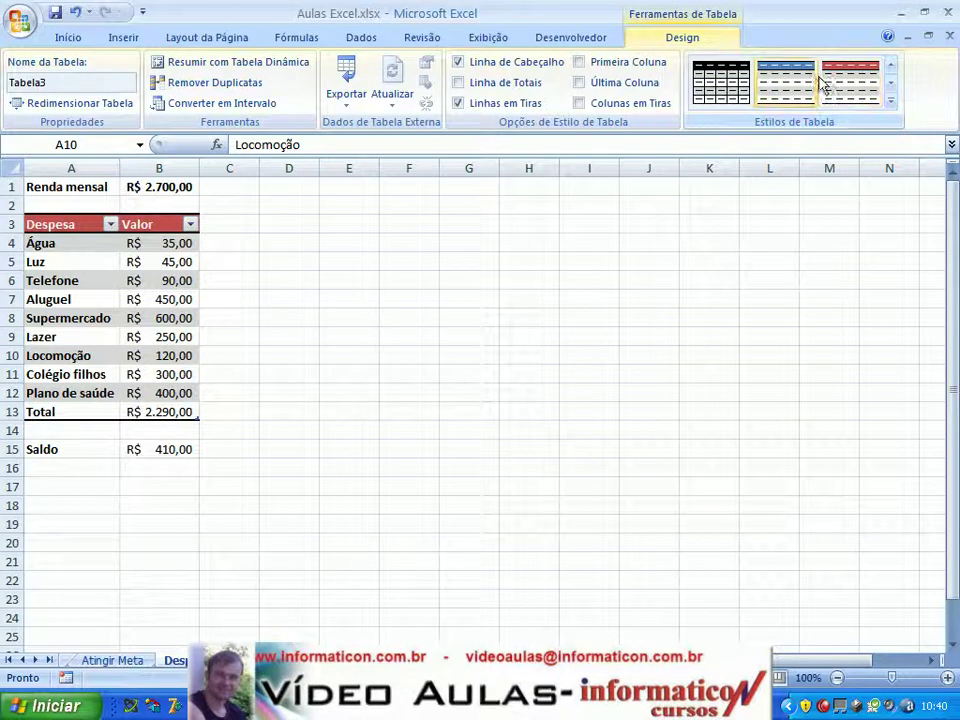
left_click(579, 62)
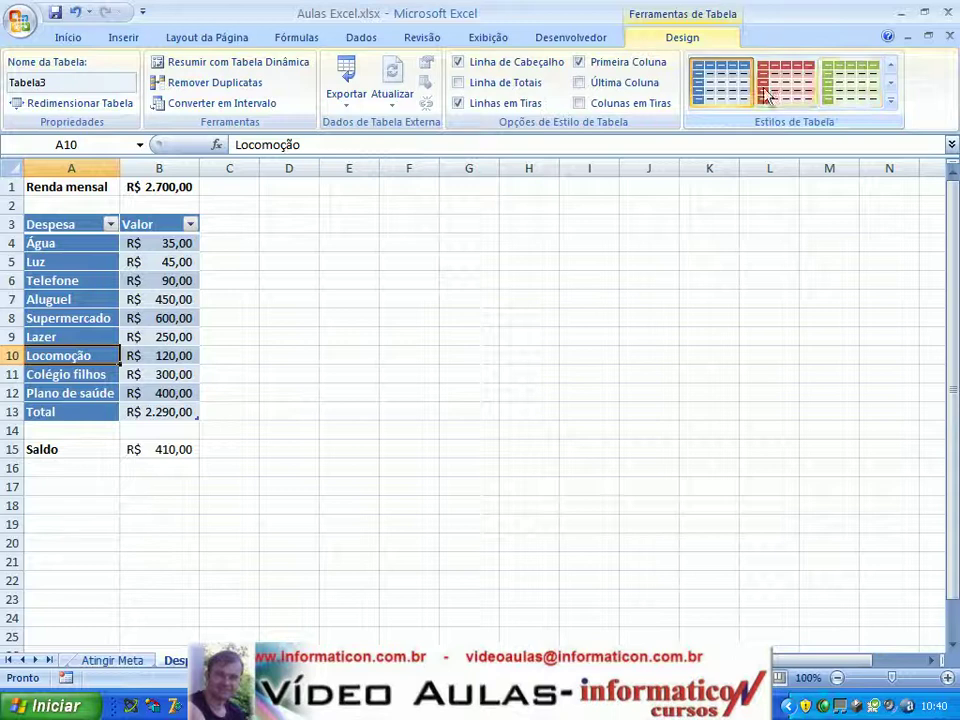
left_click(581, 63)
left_click(580, 62)
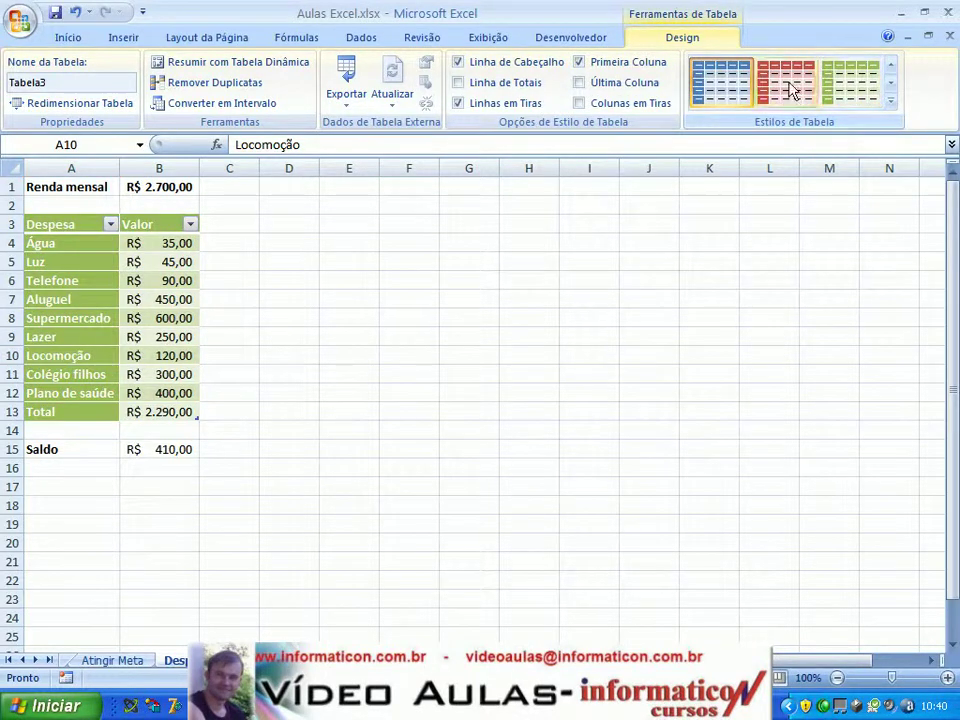
left_click(579, 62)
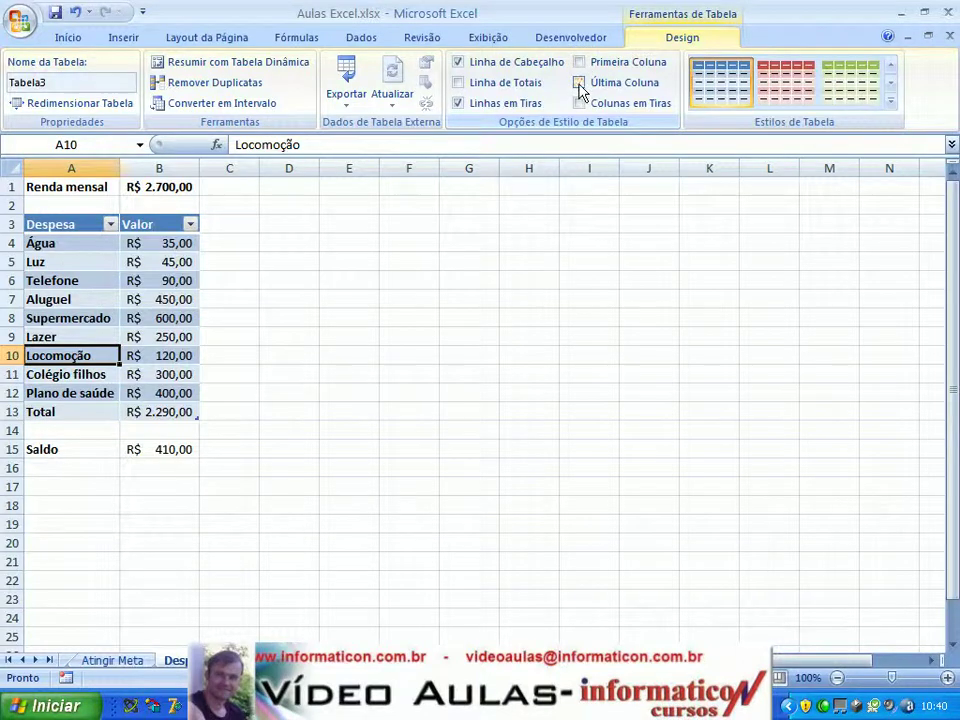
left_click(580, 84)
left_click(579, 84)
Step: Compare row and column banding on the table, leaving banded columns on and banded rows off
left_click(579, 104)
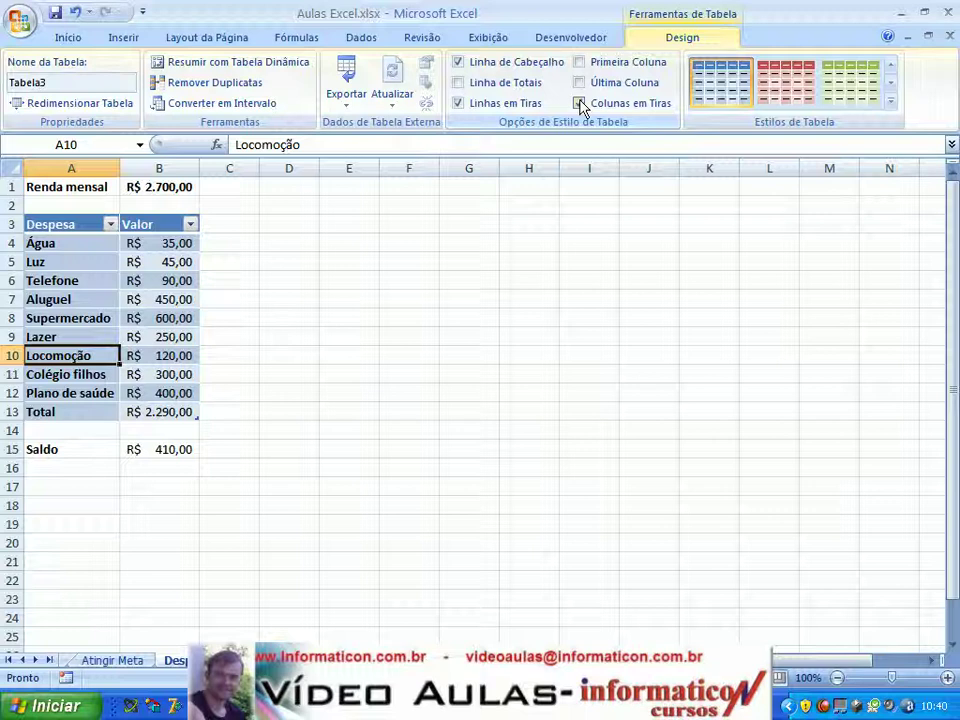
left_click(458, 103)
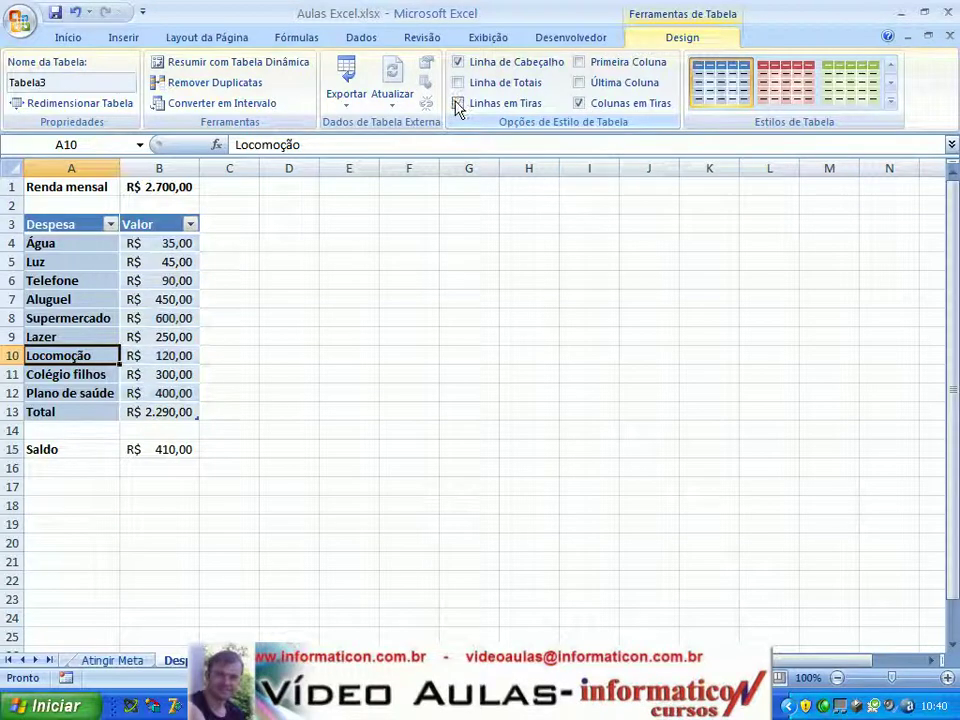
left_click(579, 104)
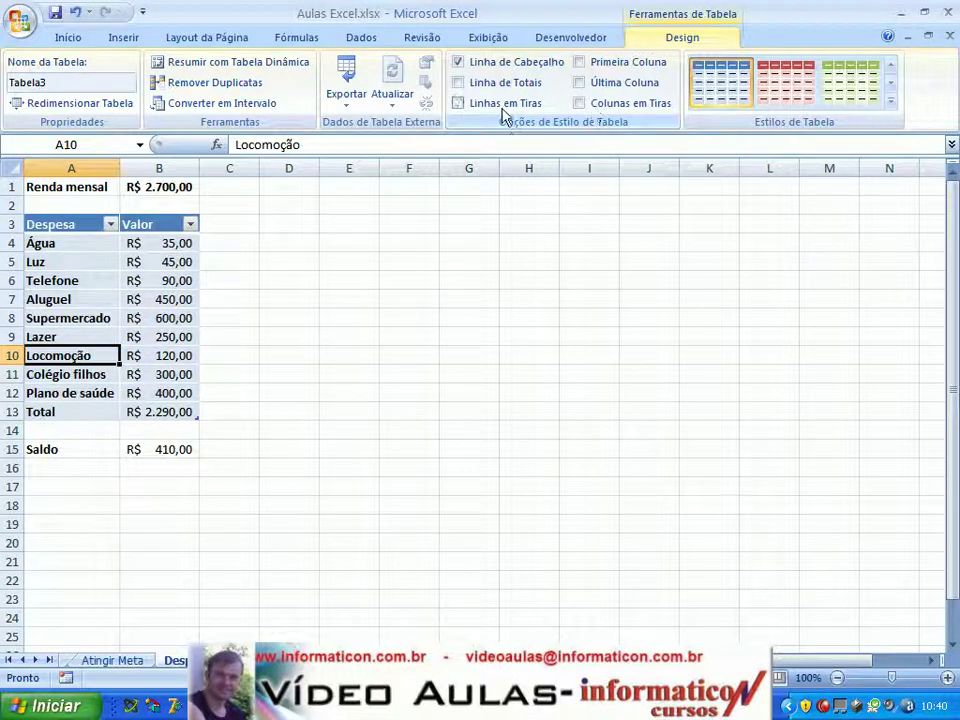
left_click(485, 108)
left_click(485, 110)
left_click(617, 106)
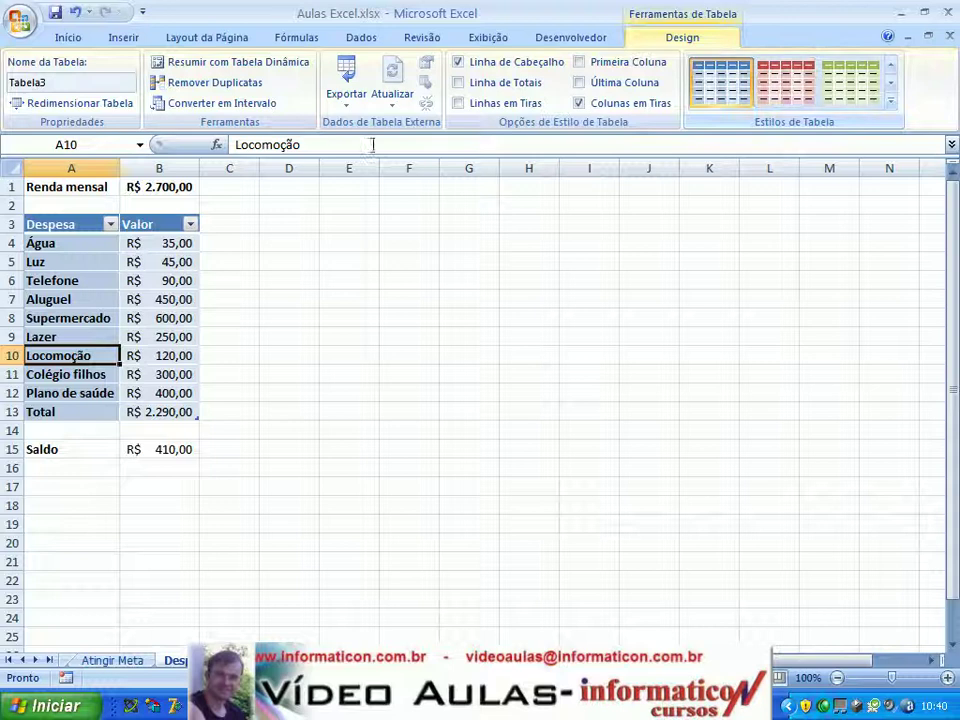
Step: Turn on banded rows and turn off banded columns for the expense table, and select a cell outside it
left_click(497, 102)
left_click(606, 102)
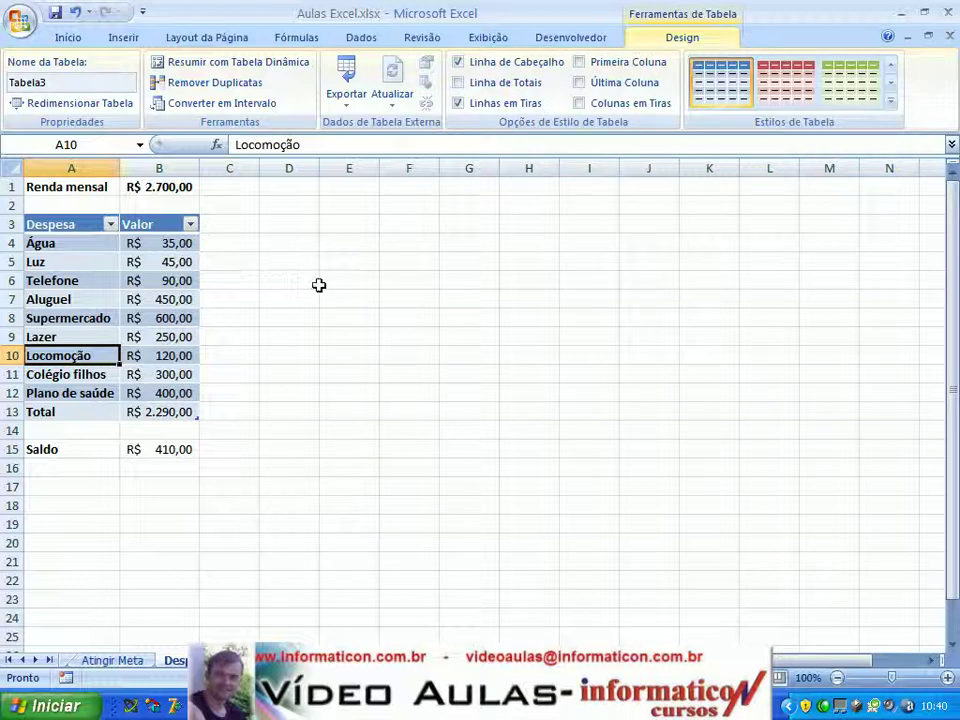
left_click(340, 313)
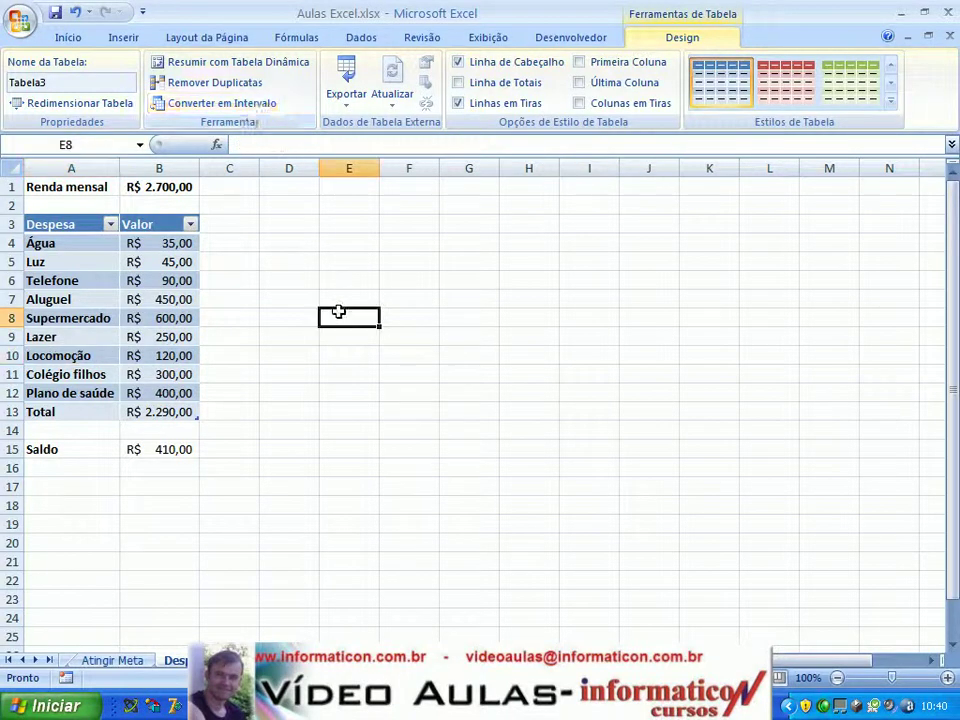
Step: Examine the PivotTable creation options for the expense table, and cancel without creating a report
left_click(113, 316)
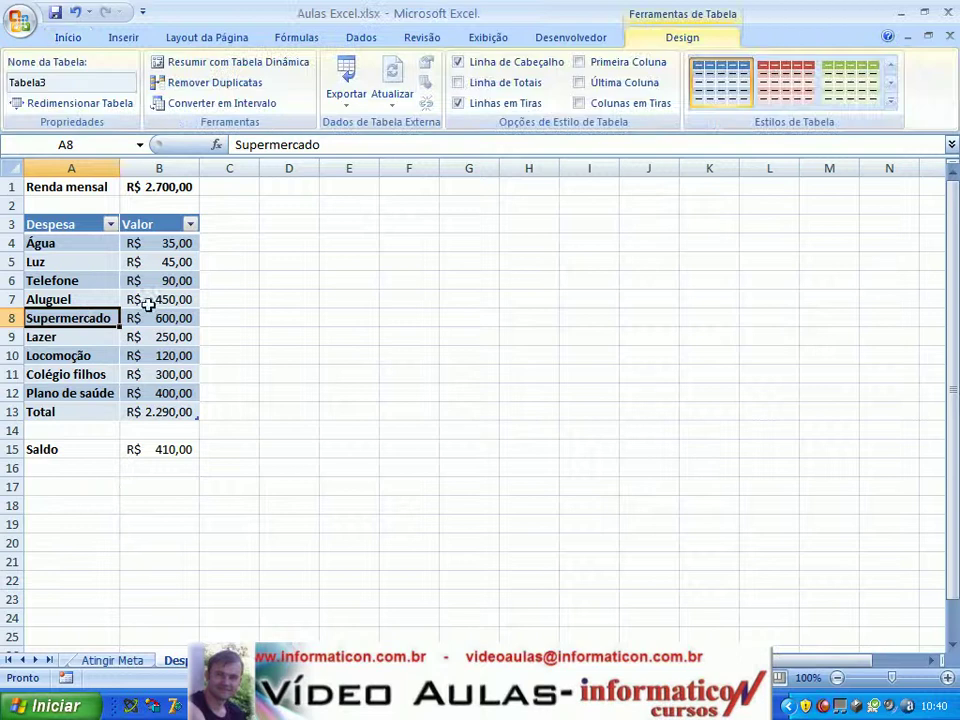
left_click(206, 66)
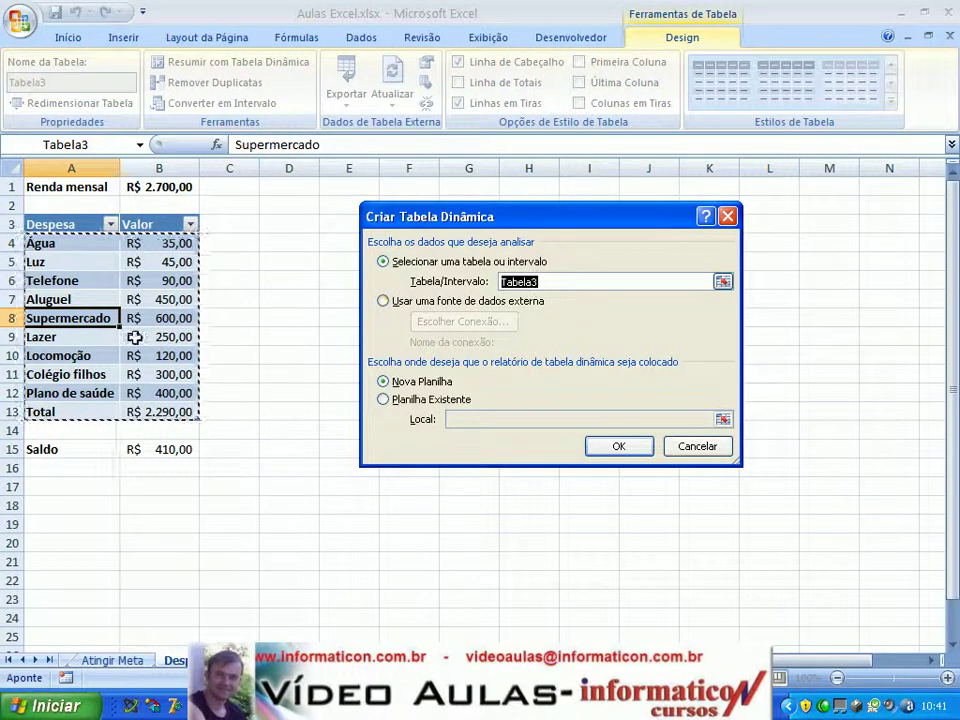
left_click(698, 449)
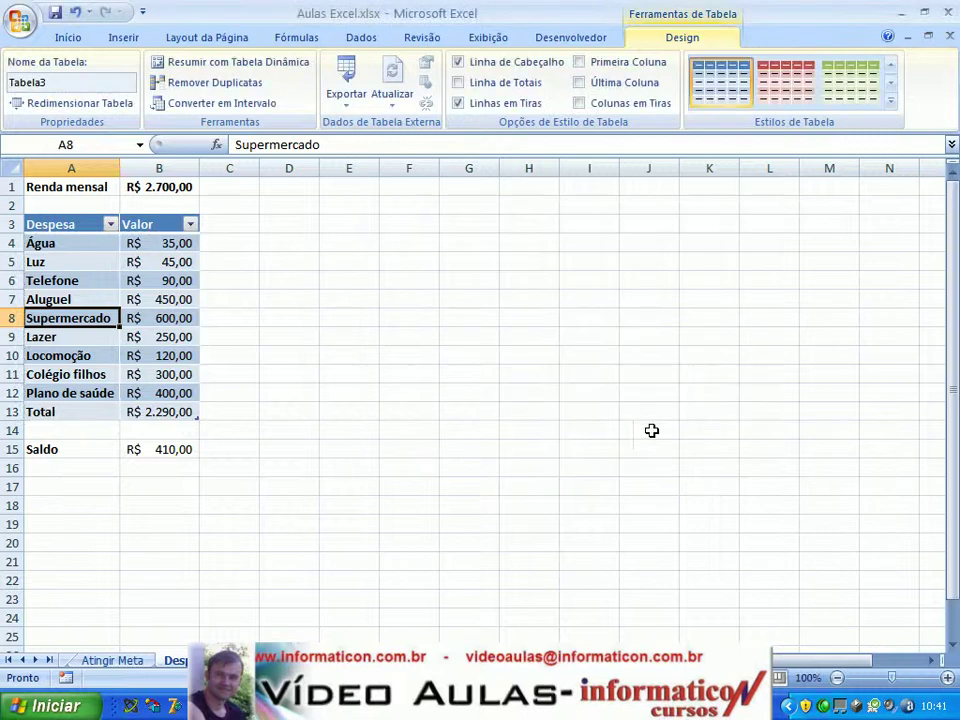
Step: Go to the worksheet with the employee list and select cell C8 in the Cargo column
left_click(26, 661)
left_click(26, 661)
left_click(25, 661)
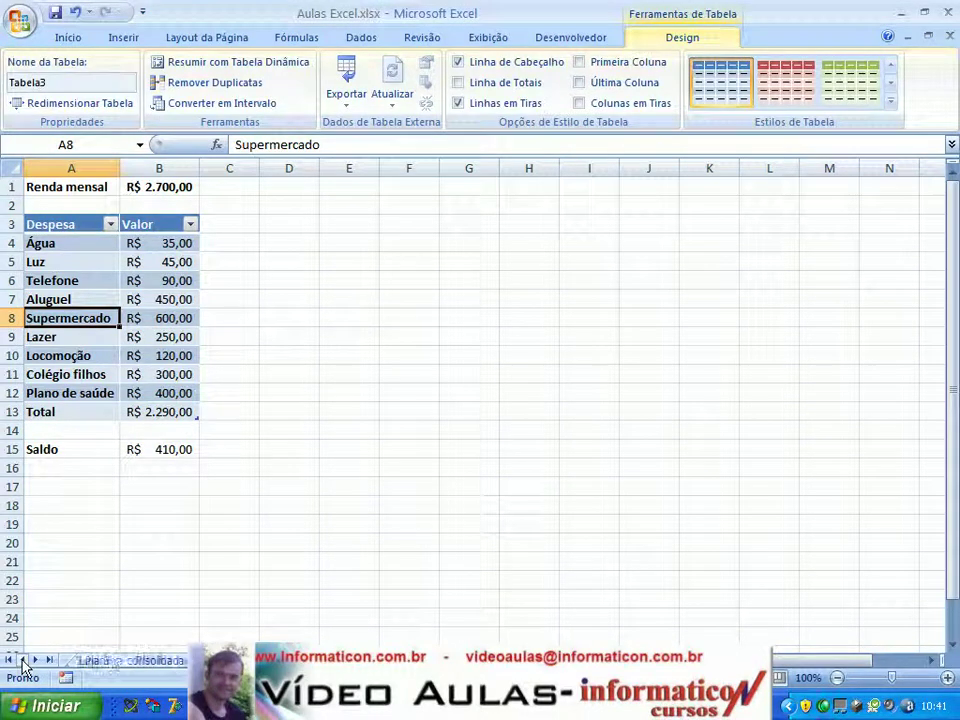
left_click(24, 661)
left_click(24, 661)
left_click(24, 661)
left_click(24, 661)
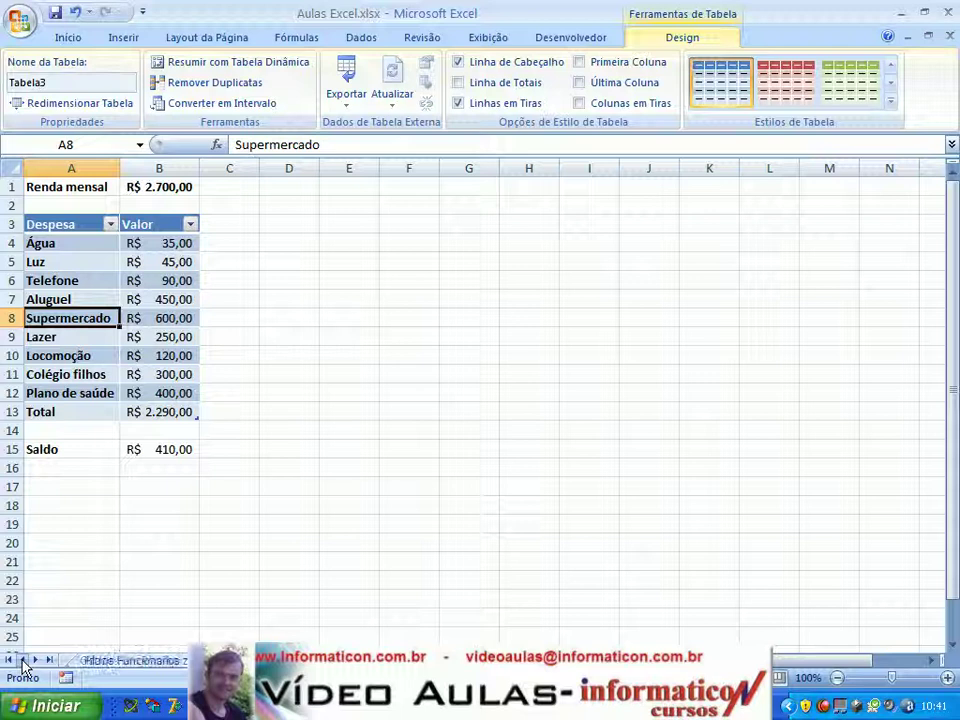
left_click(24, 661)
left_click(24, 661)
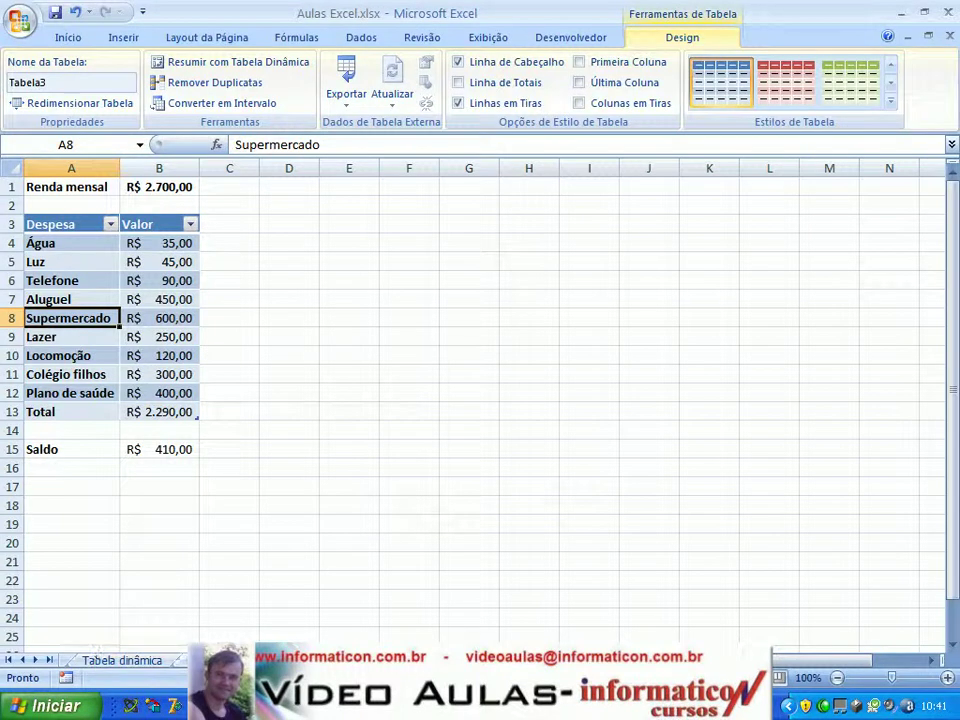
left_click(120, 661)
left_click(301, 372)
left_click(302, 319)
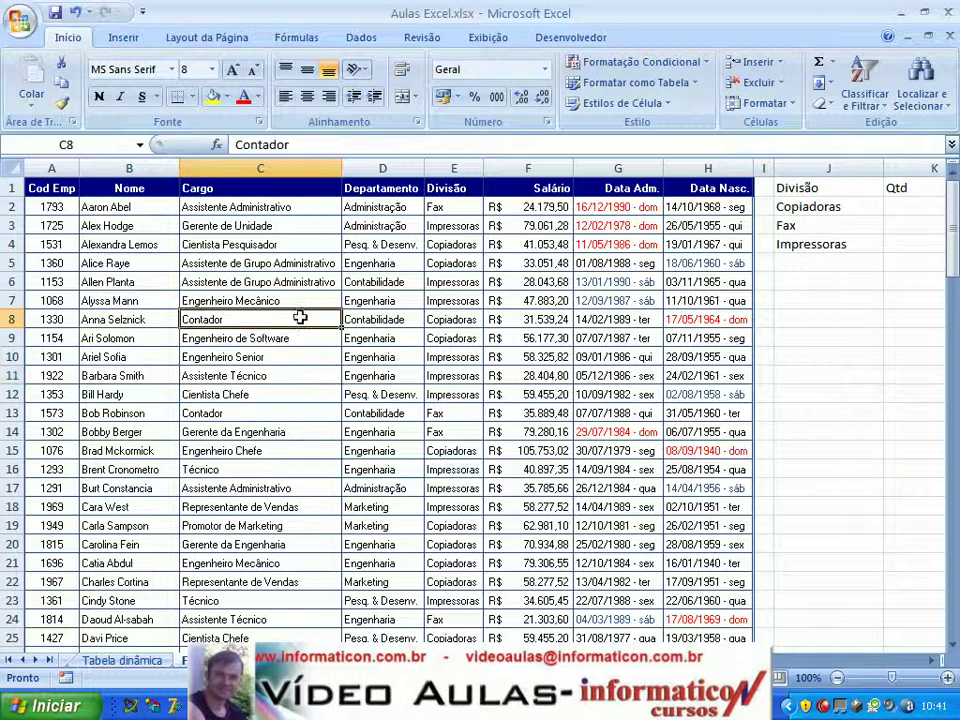
Step: Convert the employee list in A1:H115 into a table with headers
left_click(126, 39)
left_click(80, 92)
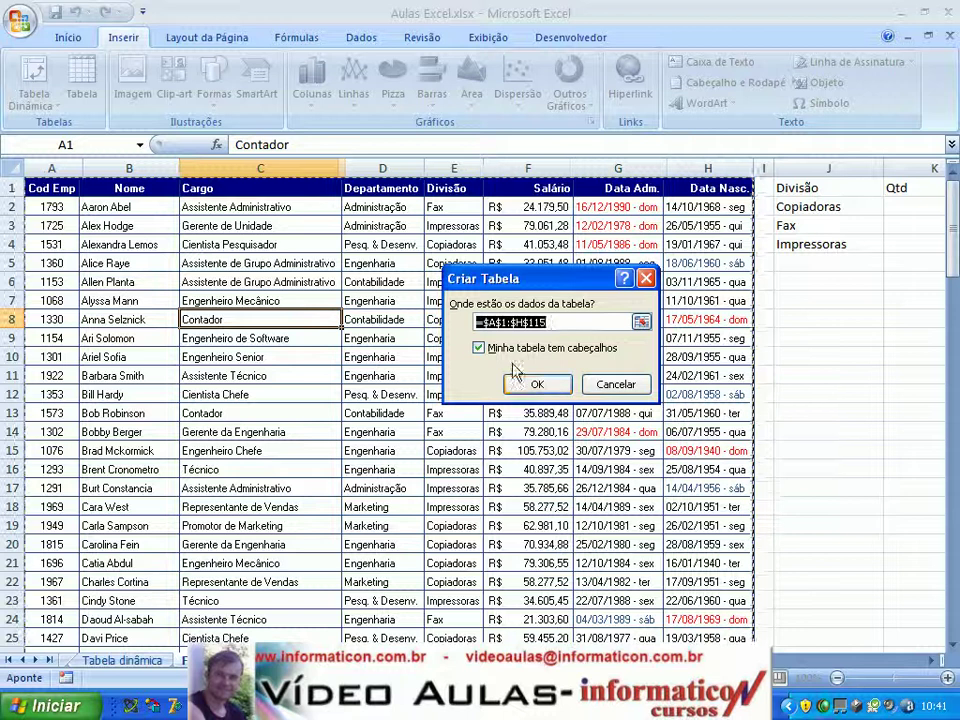
left_click(479, 349)
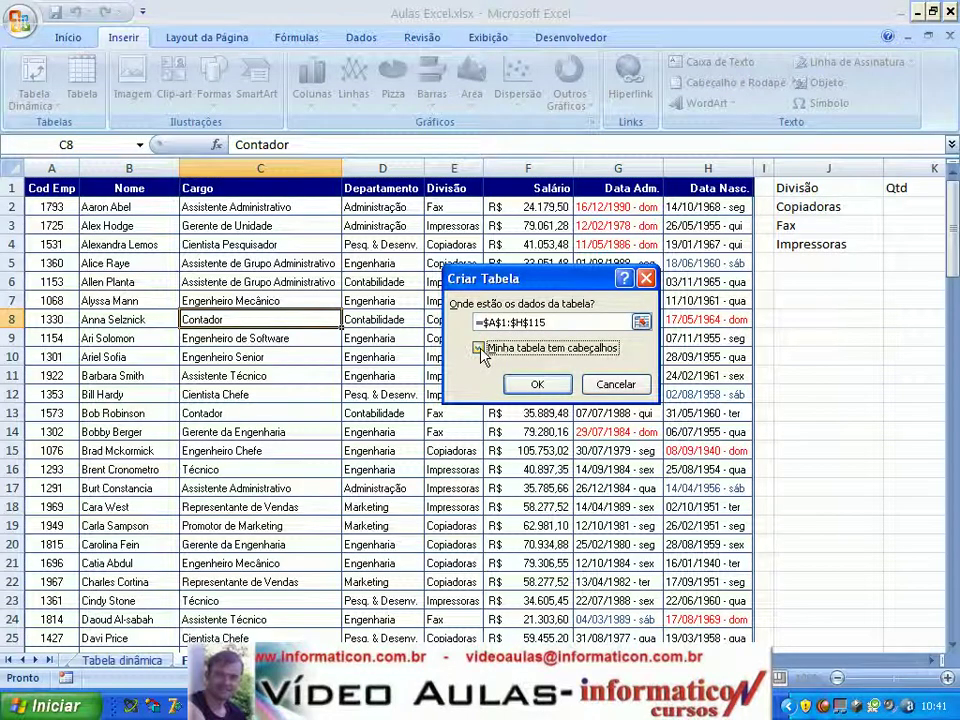
left_click(480, 349)
left_click(540, 385)
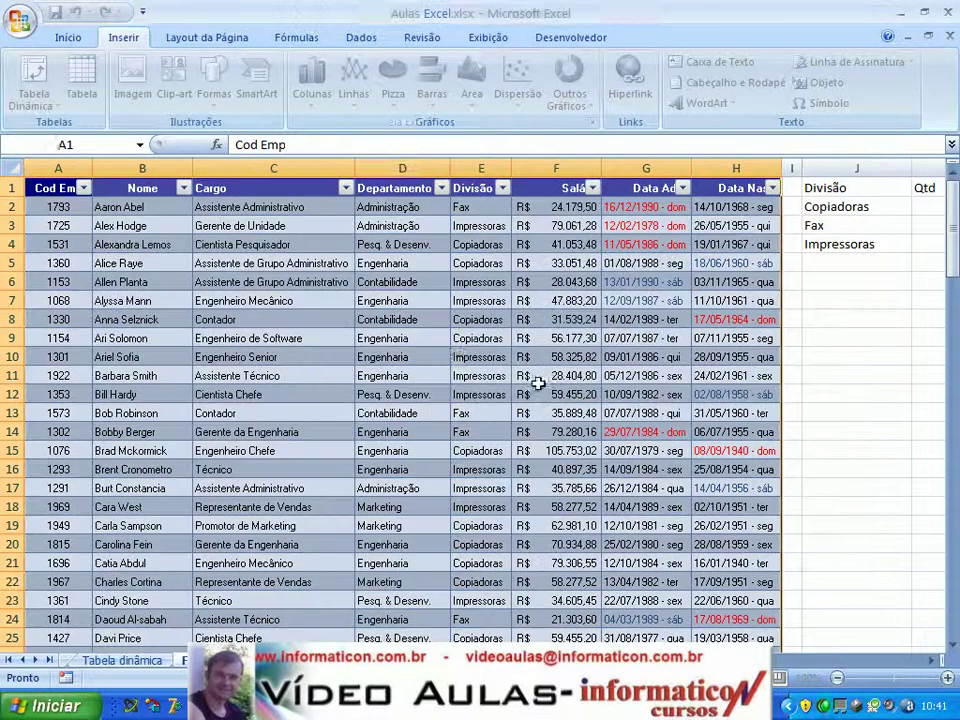
left_click(427, 364)
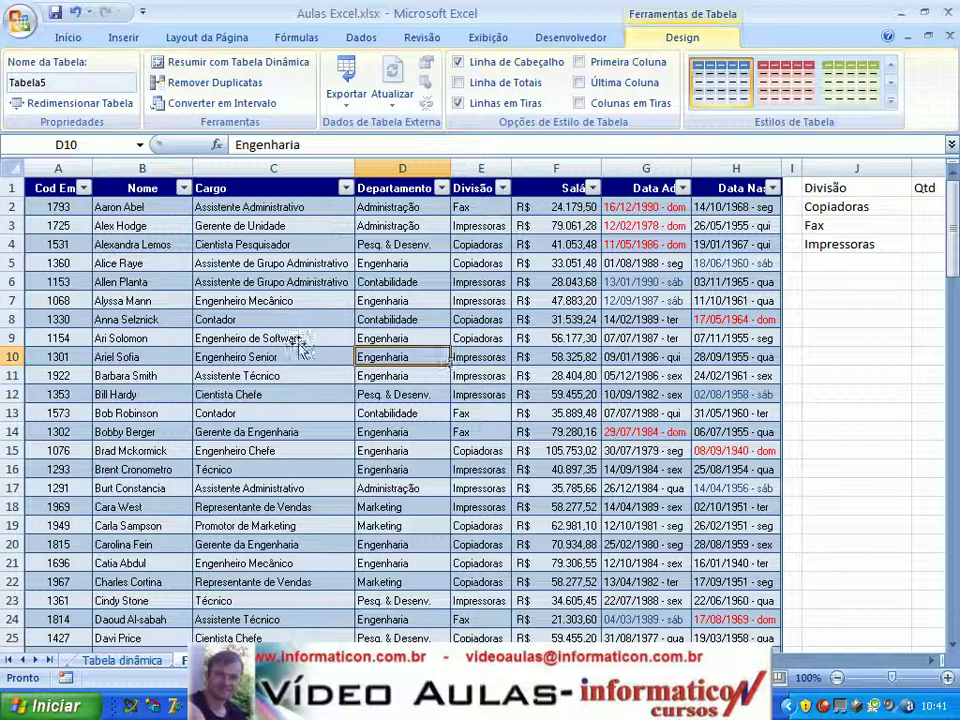
key("Up")
key("Up")
key("Up")
key("Left")
left_click(189, 412)
left_click(270, 432)
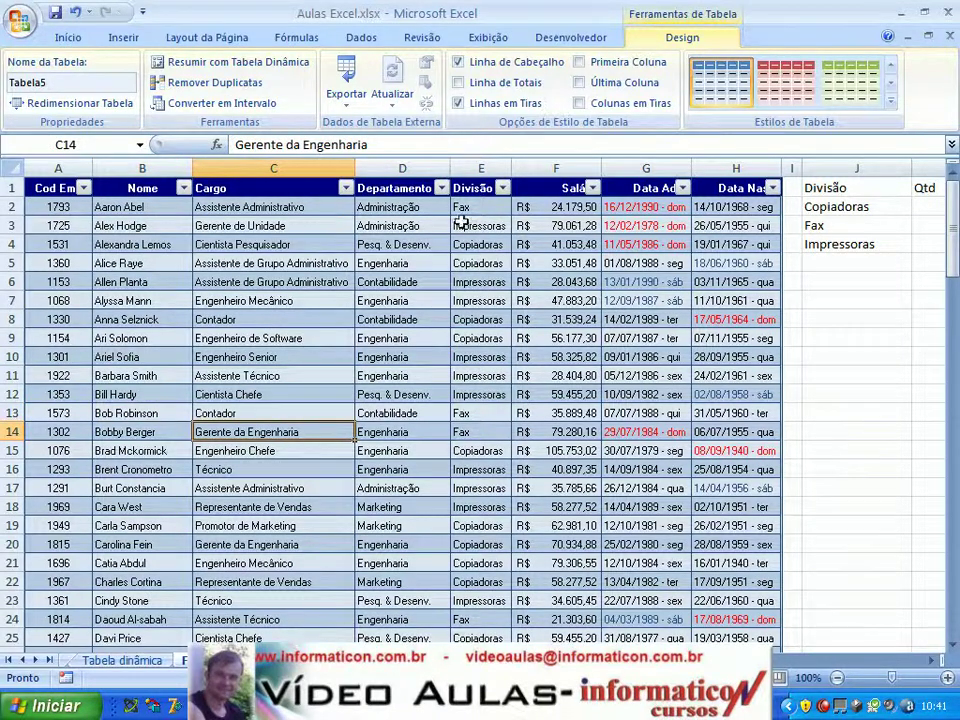
Step: Compare row and column banding on the employee table, leaving both banded rows and banded columns off
left_click(458, 104)
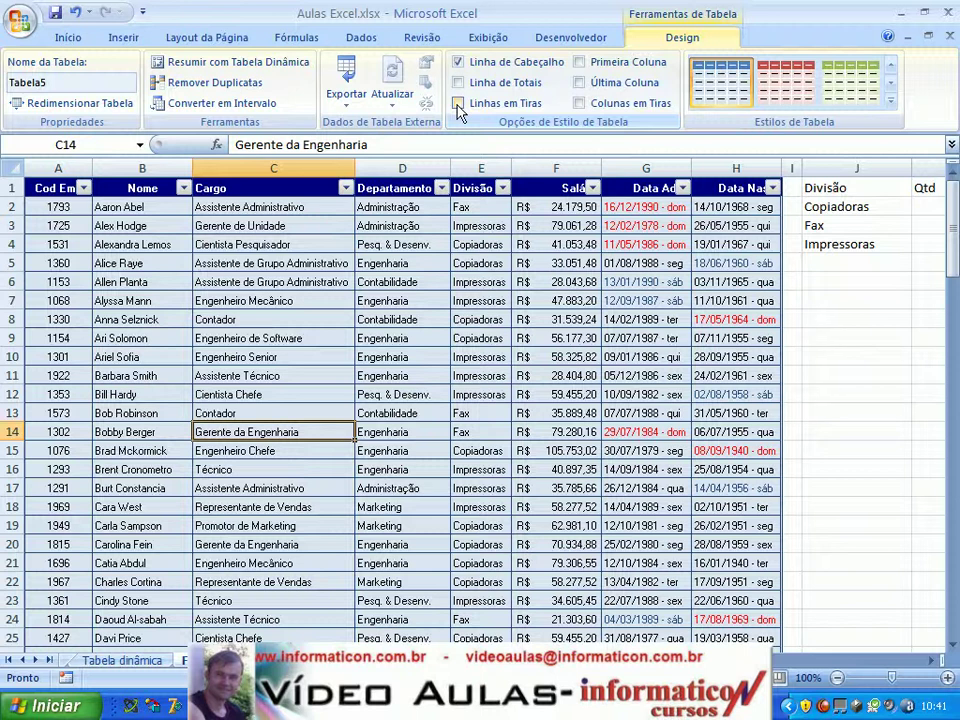
left_click(458, 104)
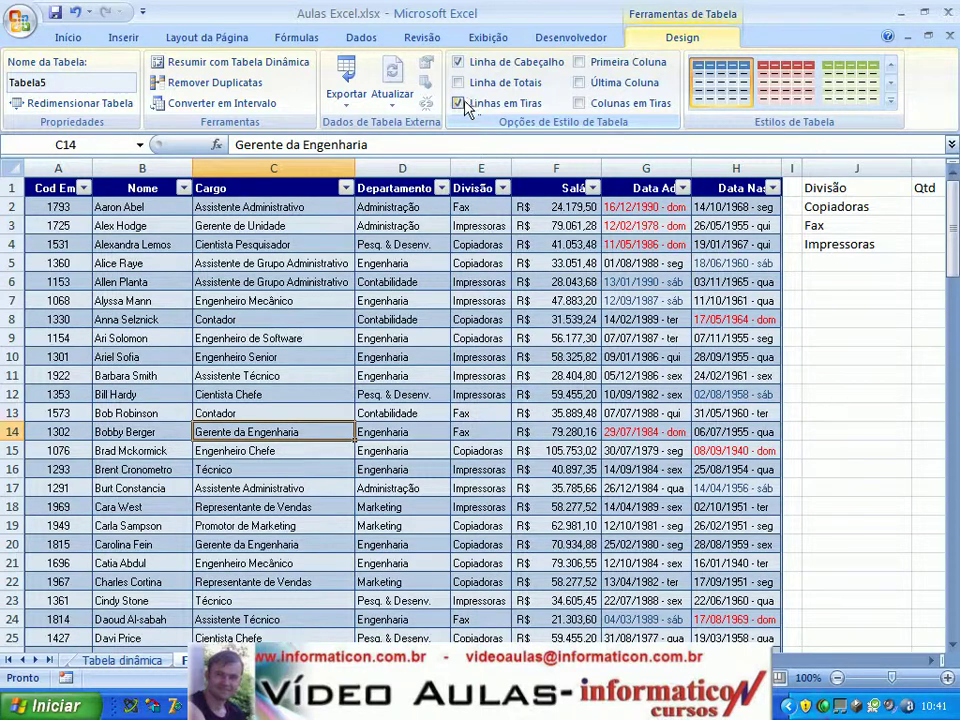
left_click(462, 102)
left_click(592, 110)
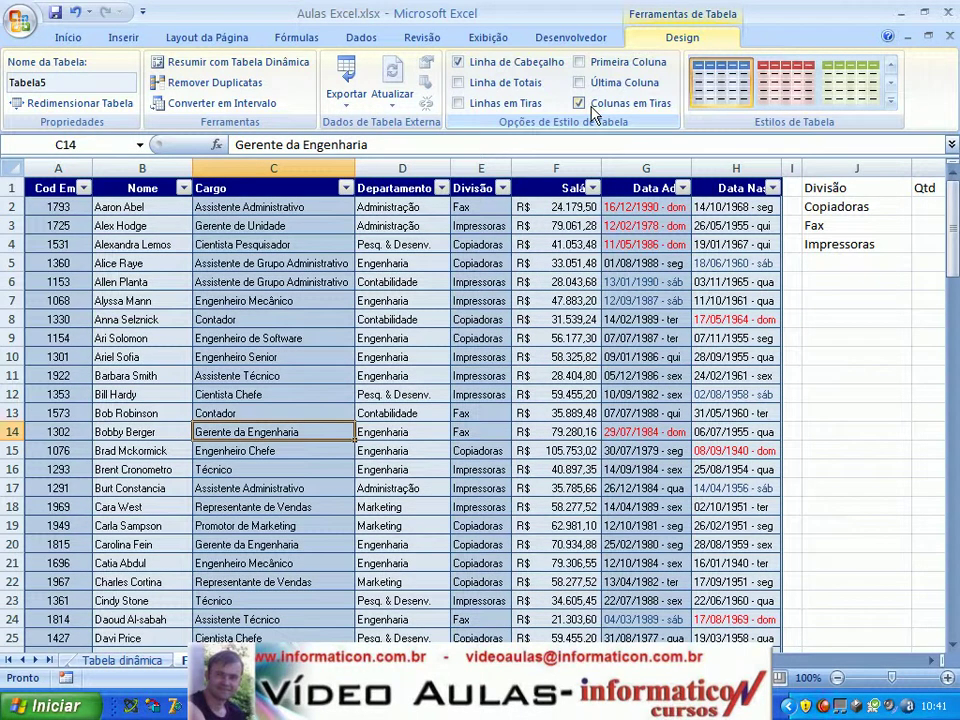
left_click(590, 113)
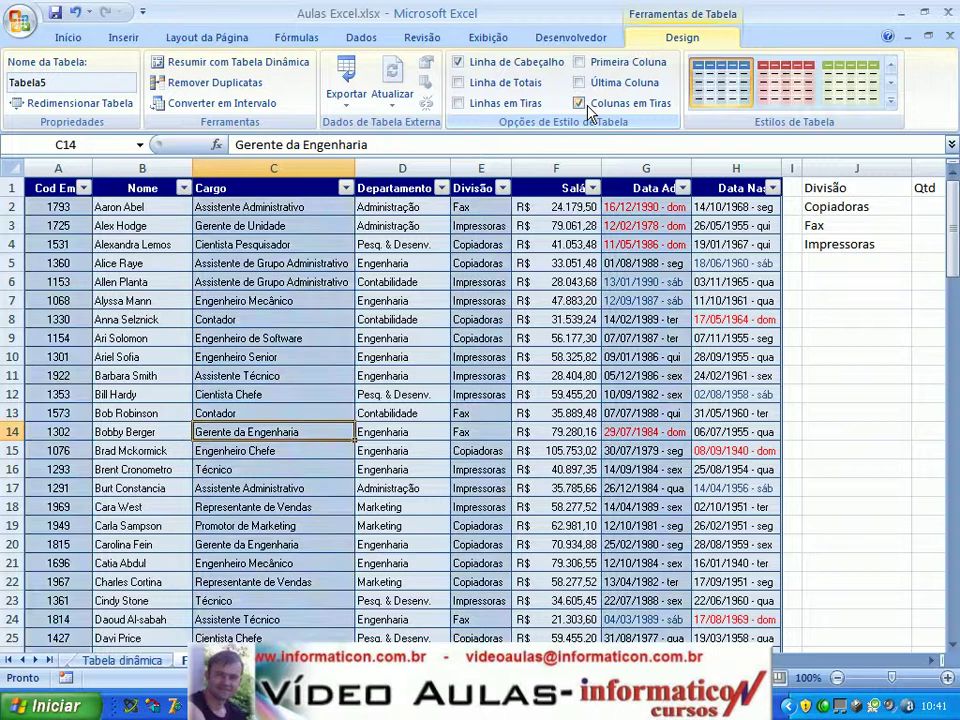
left_click(590, 106)
Step: Try last-column and first-column emphasis on the employee table, and autofit the Data Nasc. column's width
left_click(588, 86)
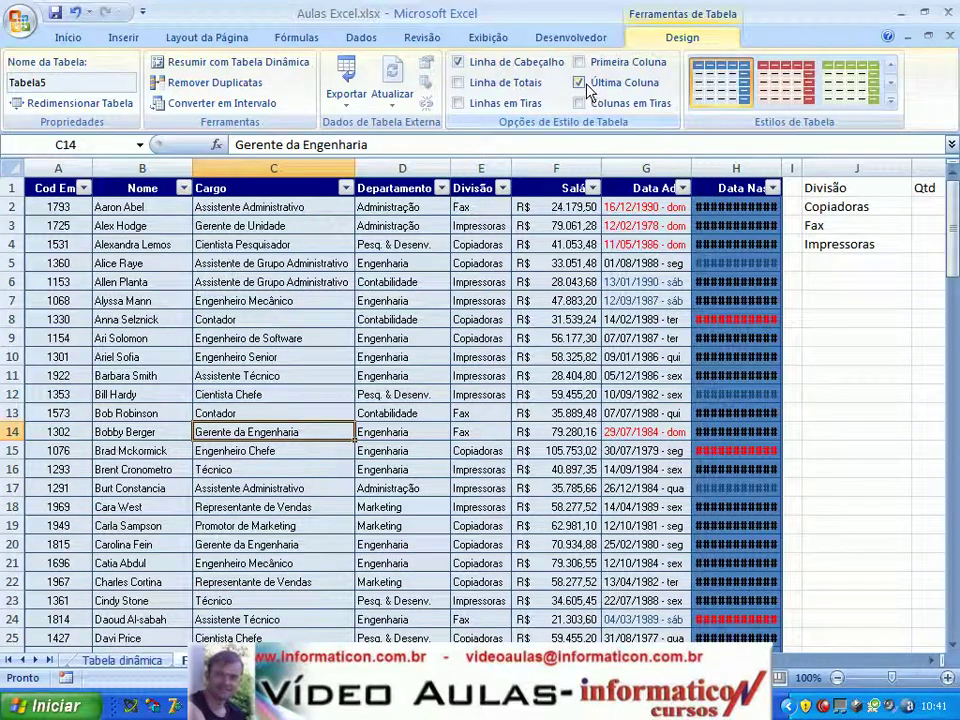
double_click(780, 168)
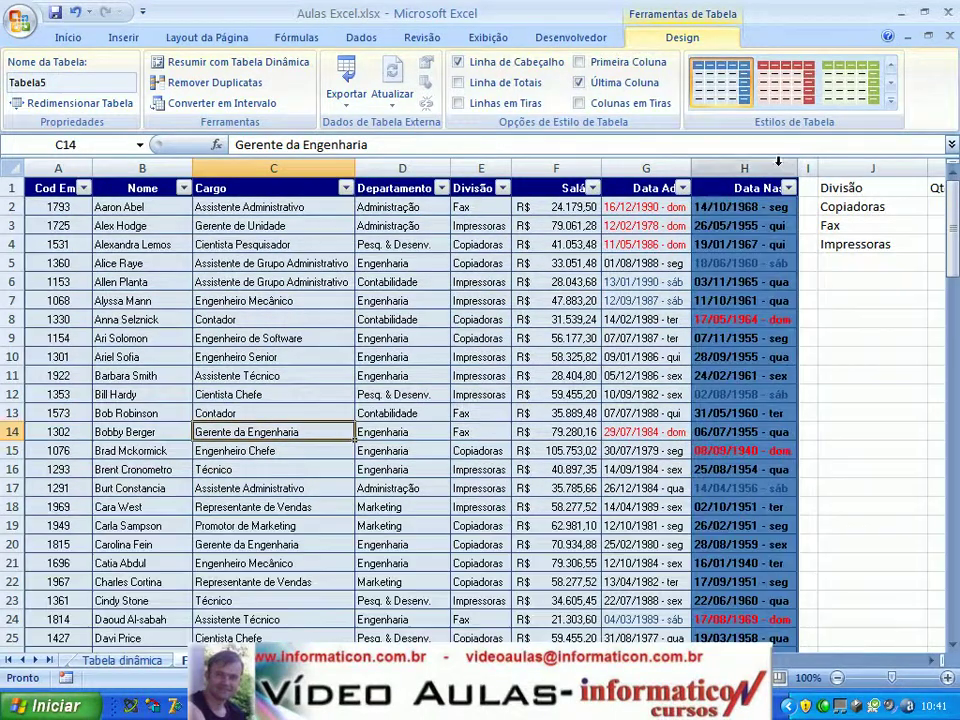
left_click(598, 81)
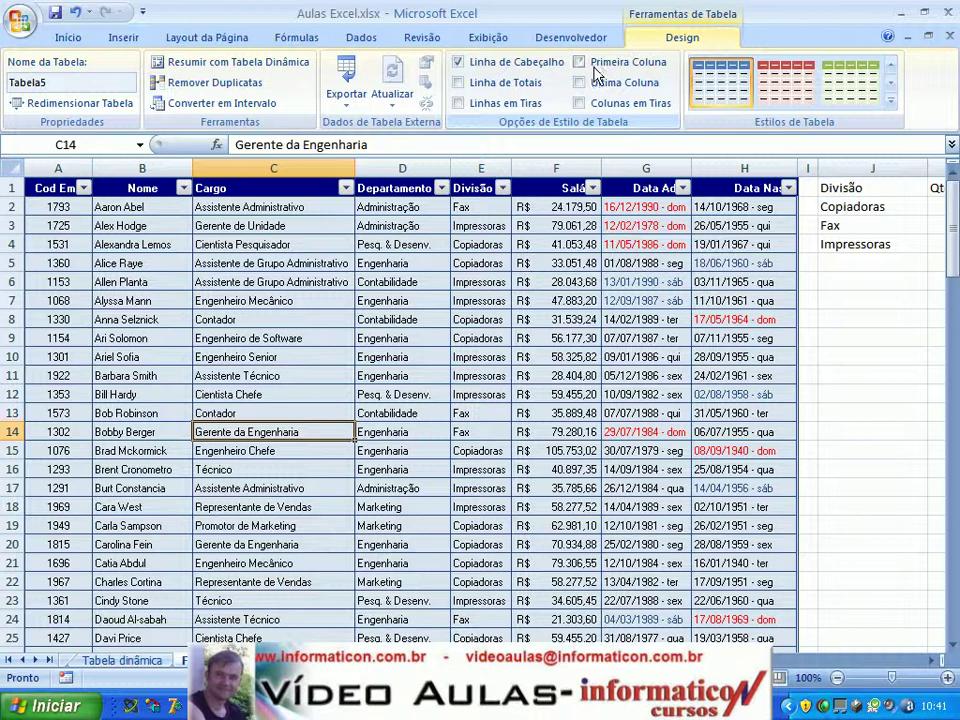
left_click(595, 66)
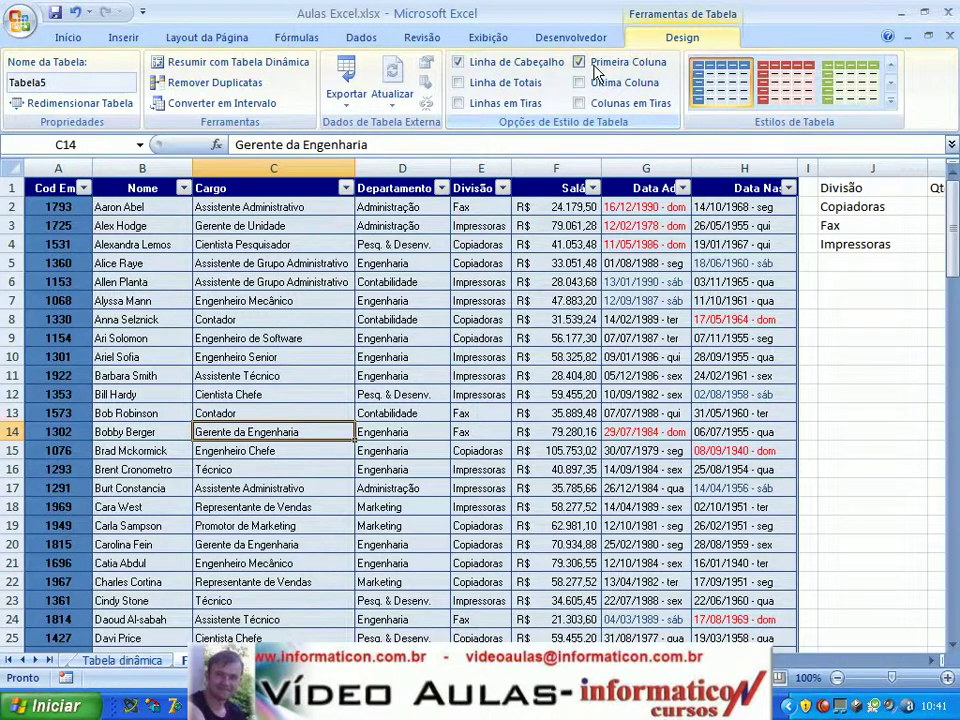
left_click(596, 66)
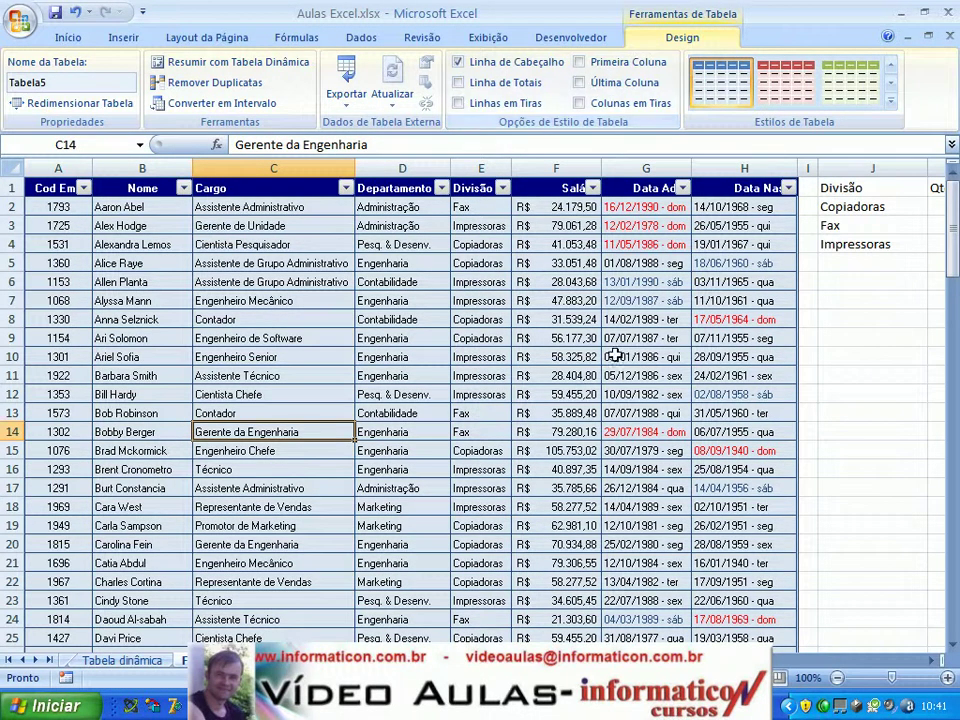
Step: Add a totals row at the end of the employee table and remove it again
key("ctrl+Down")
key("Down")
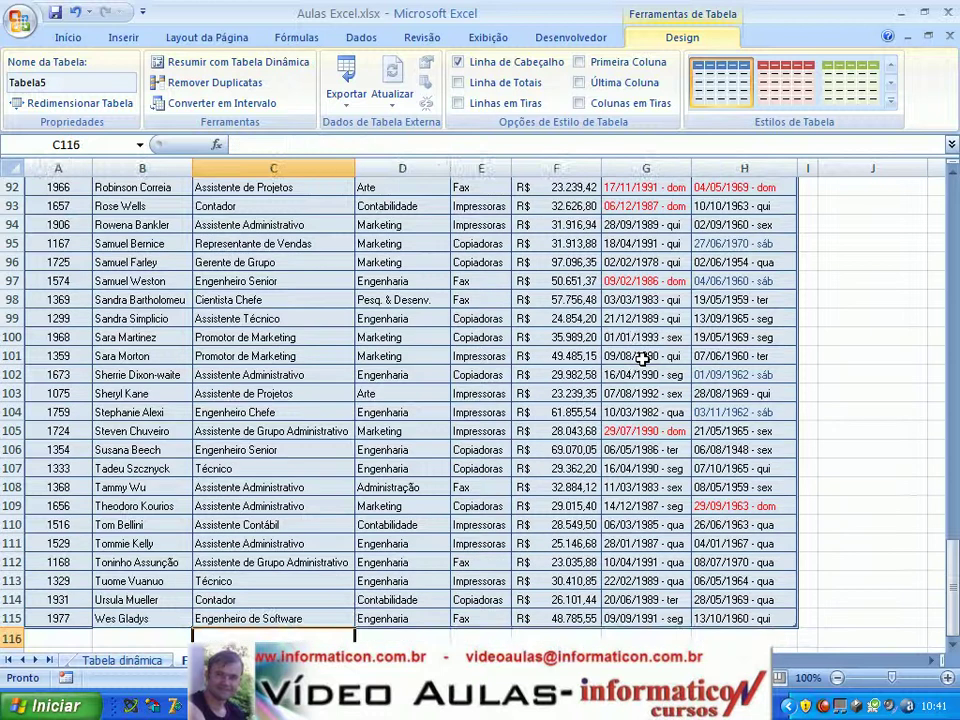
key("Up")
key("Up")
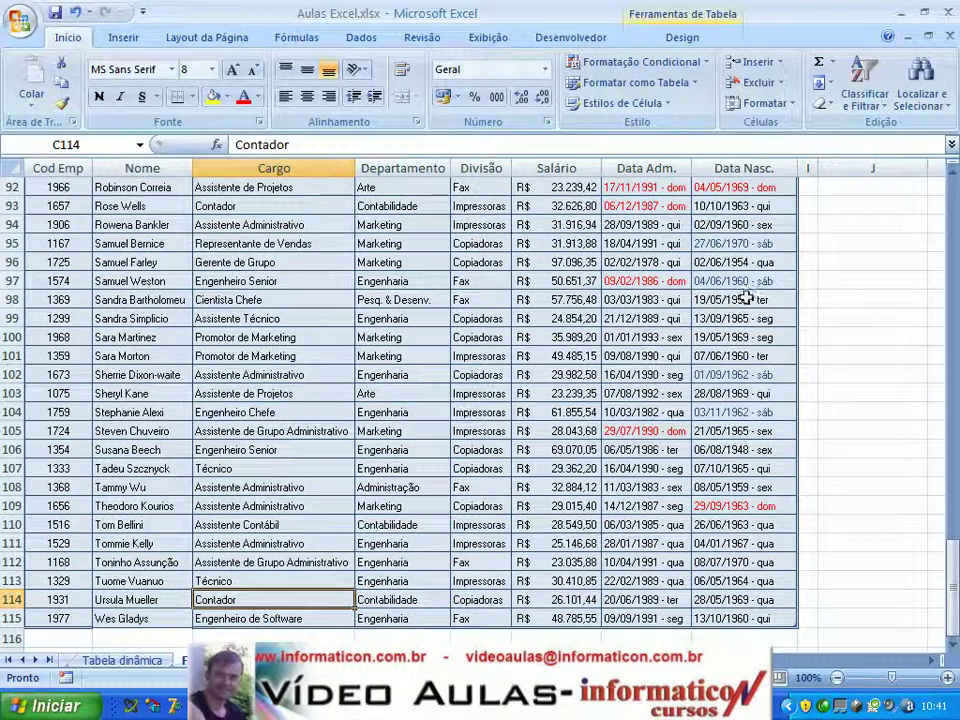
left_click(683, 38)
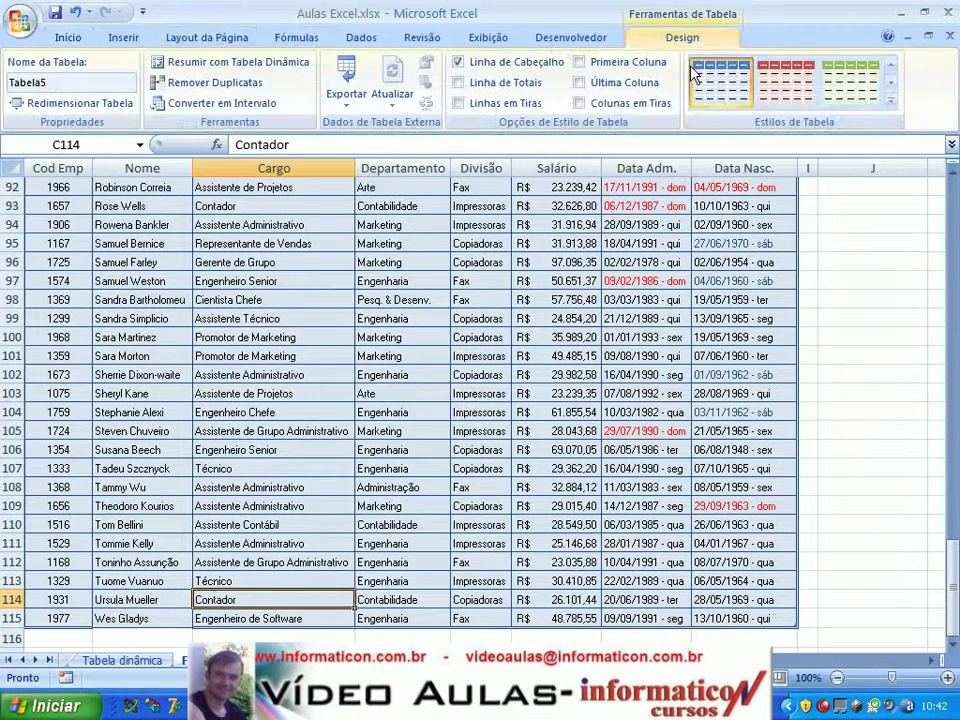
left_click(460, 86)
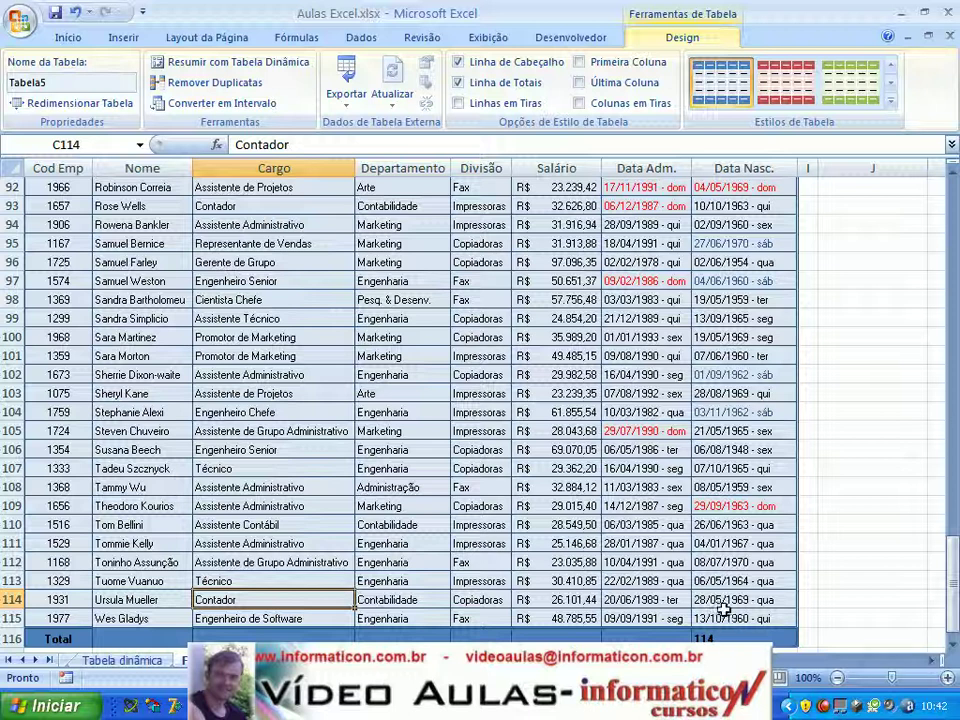
left_click(462, 85)
left_click(440, 430)
left_click(360, 352)
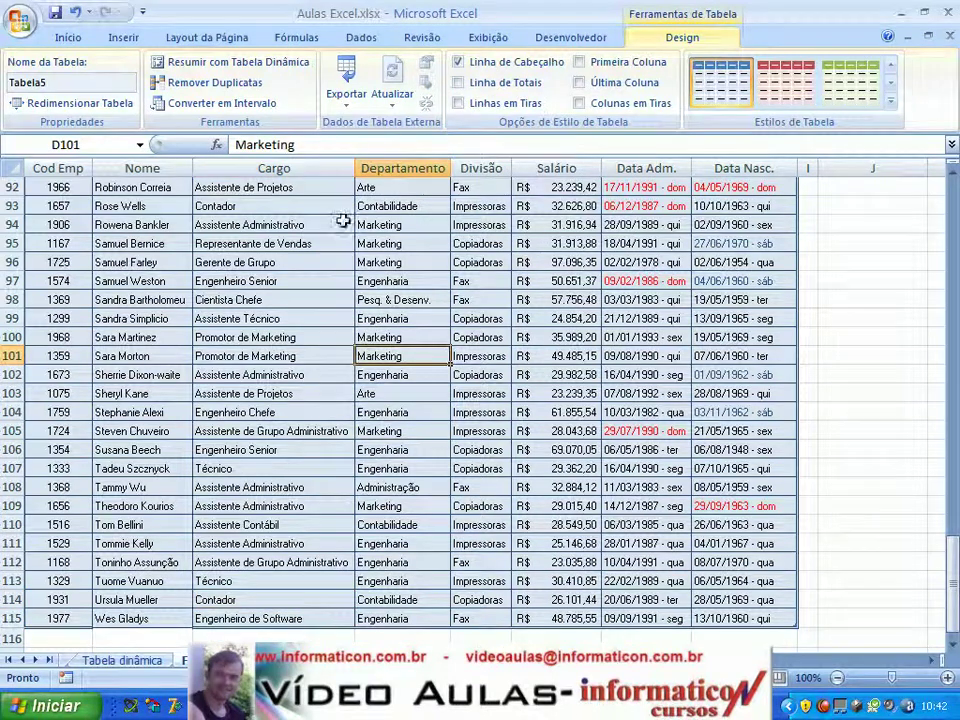
left_click(161, 372)
left_click(340, 396)
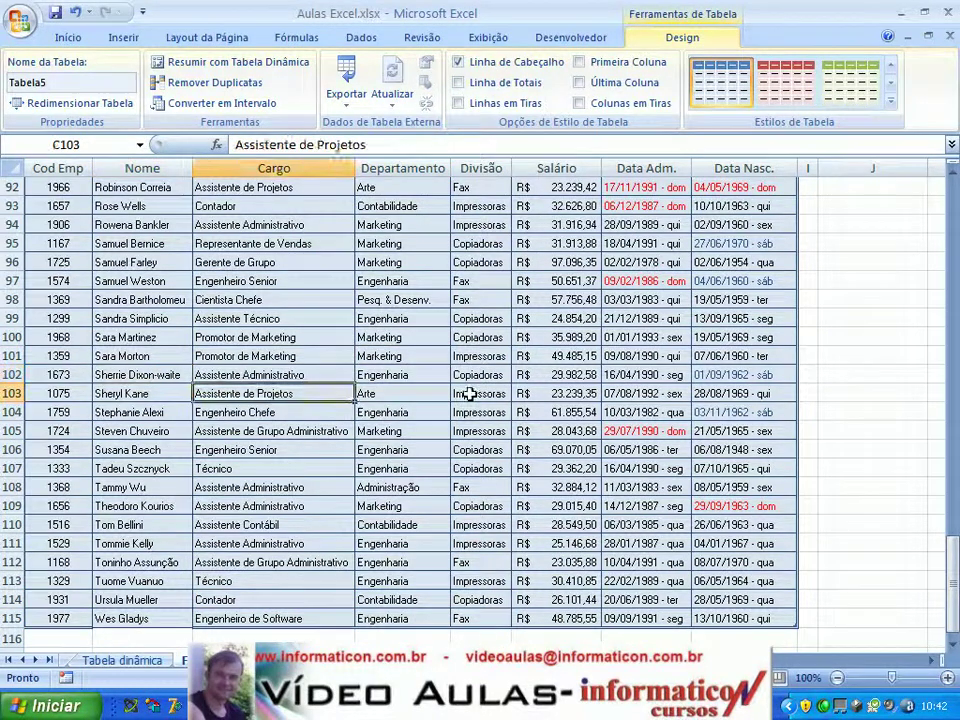
left_click(469, 395)
left_click(457, 246)
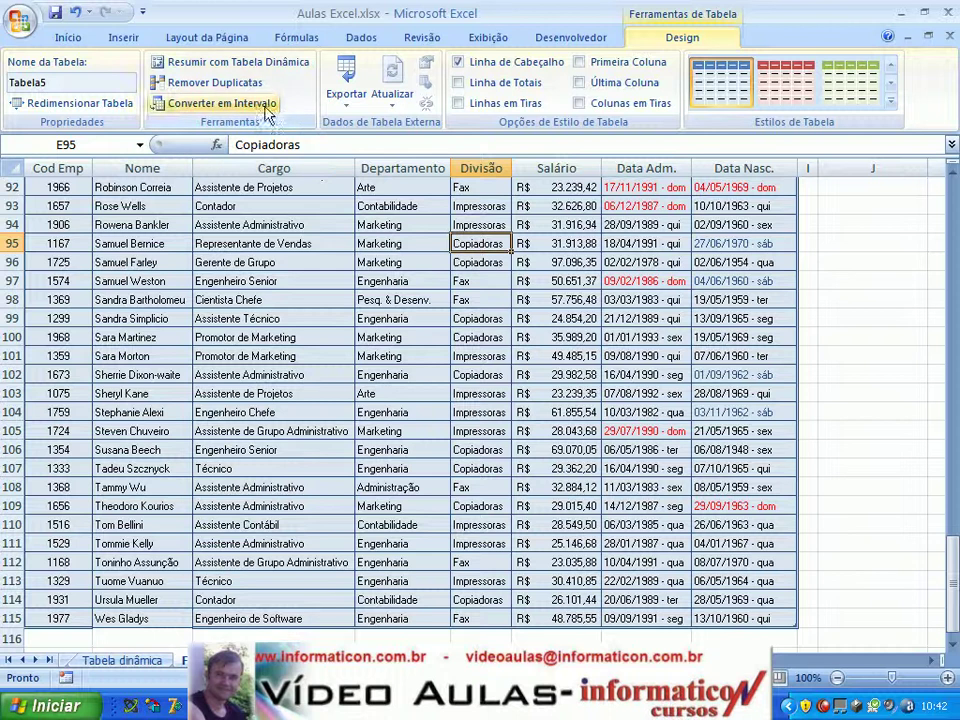
Step: Try to remove duplicates from the employee table, excluding Departamento, Salário, Data Adm. and Data Nasc. from the comparison
left_click(190, 88)
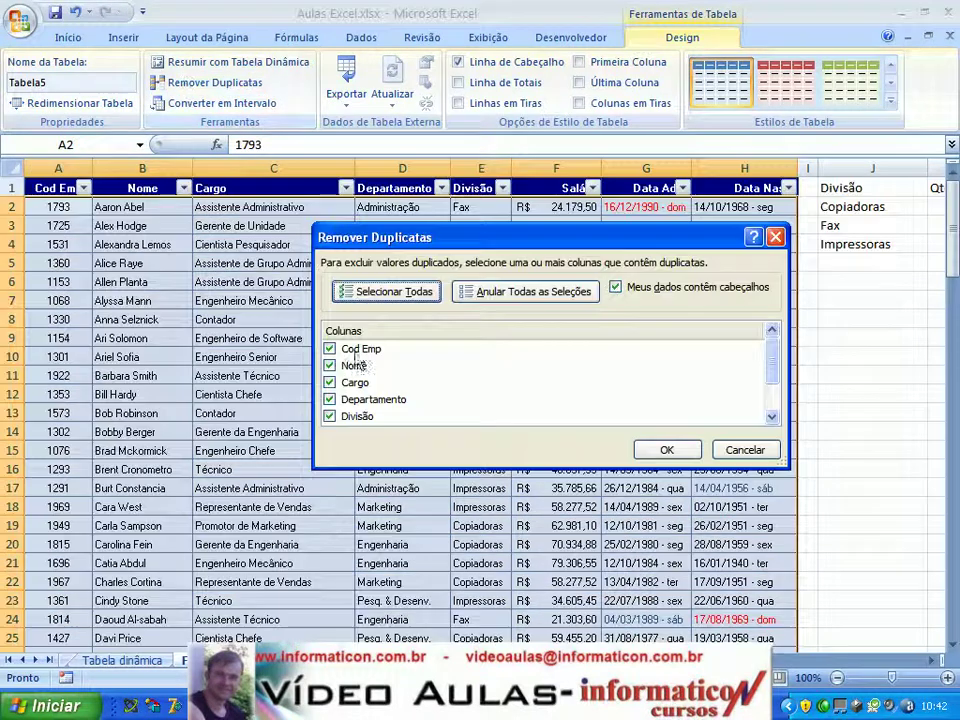
left_click_drag(774, 358, 772, 385)
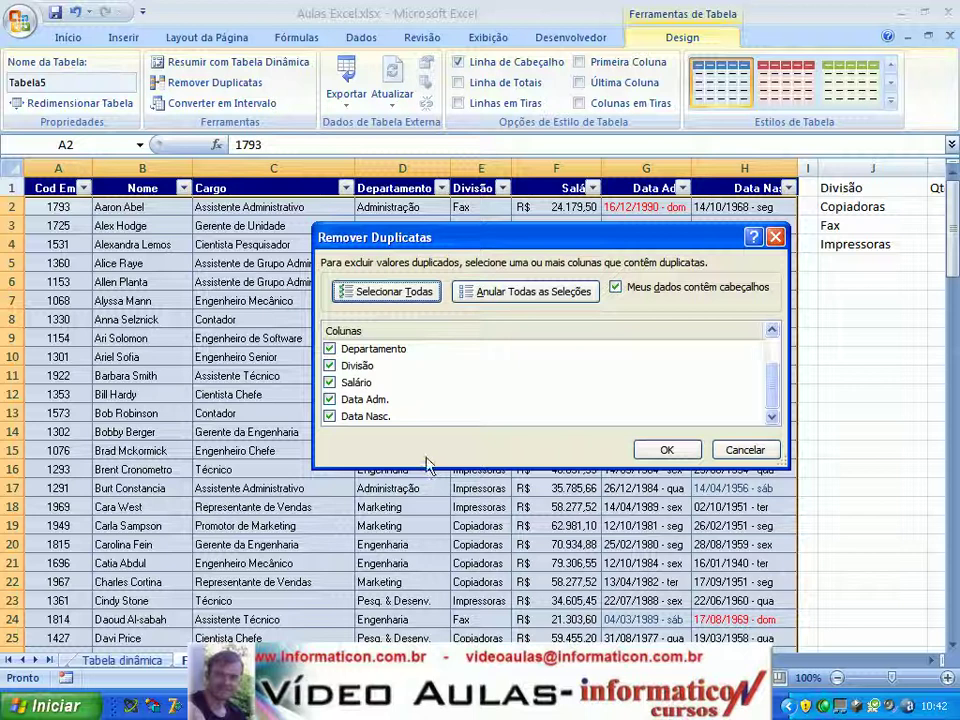
left_click(330, 349)
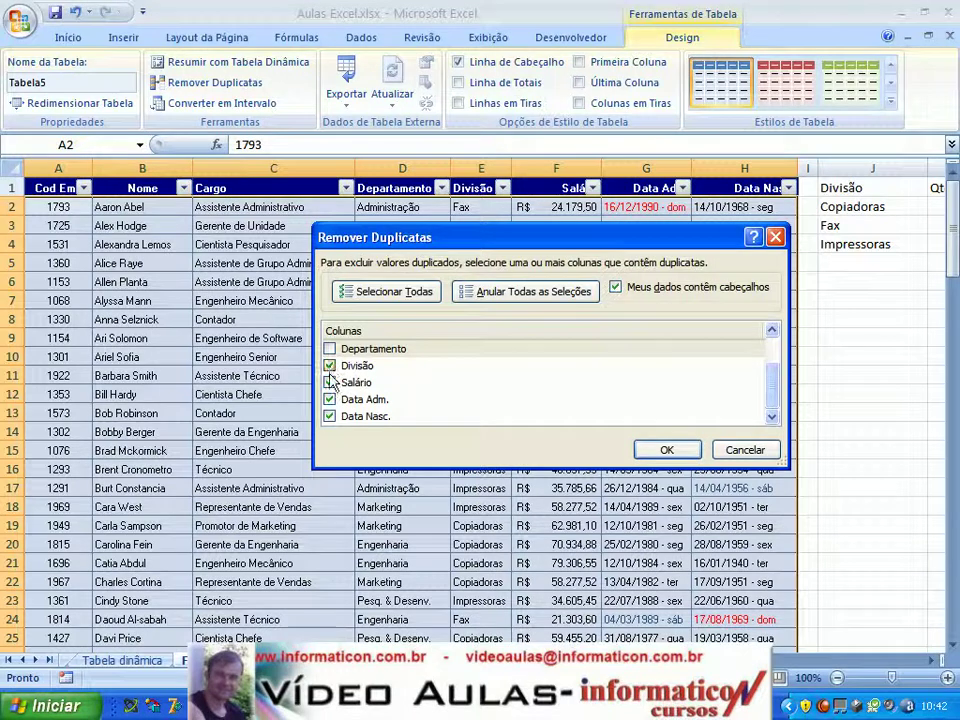
left_click(331, 383)
left_click(330, 400)
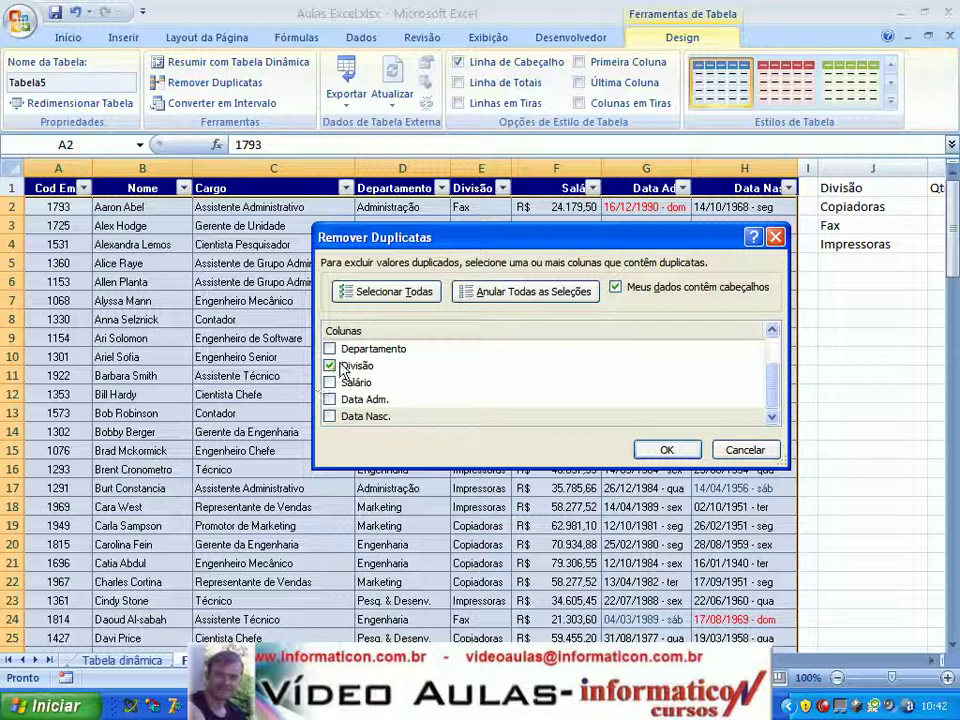
left_click_drag(471, 245, 418, 303)
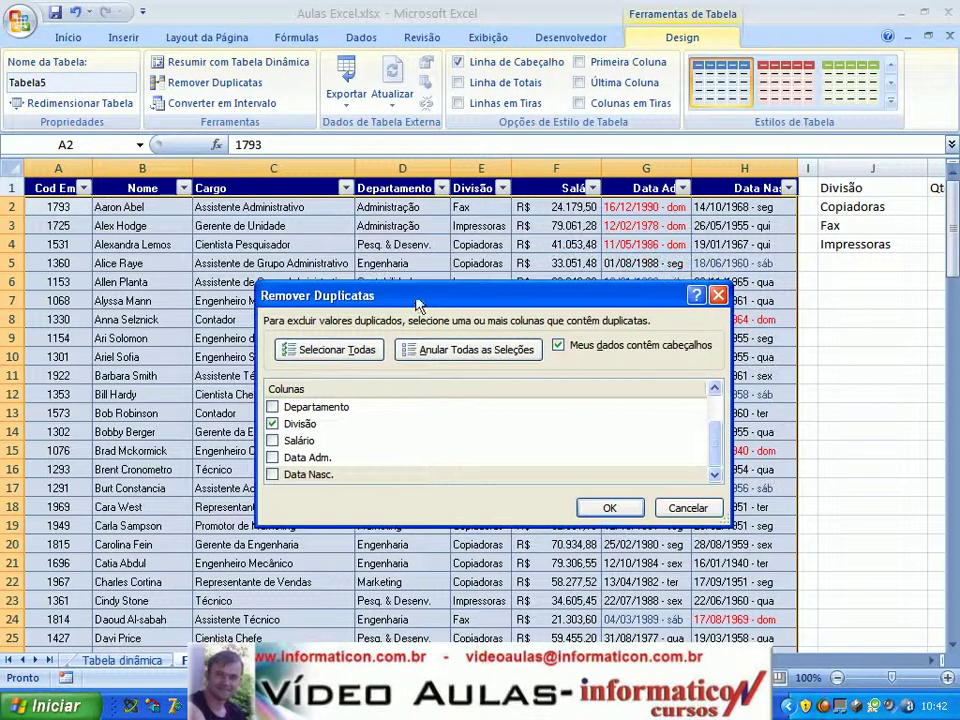
left_click(607, 508)
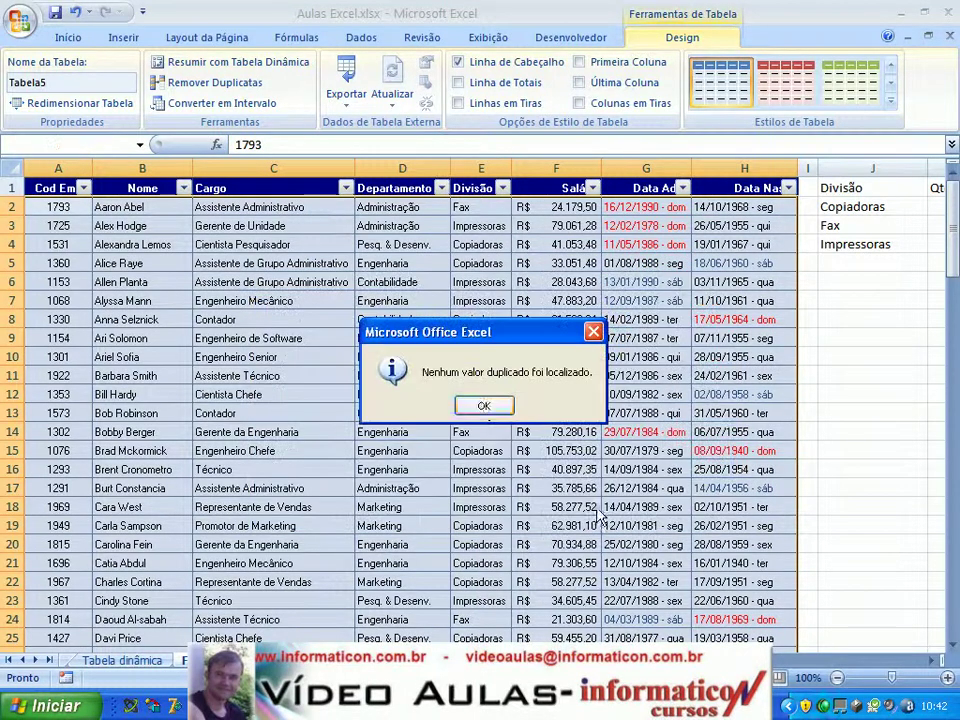
left_click(483, 406)
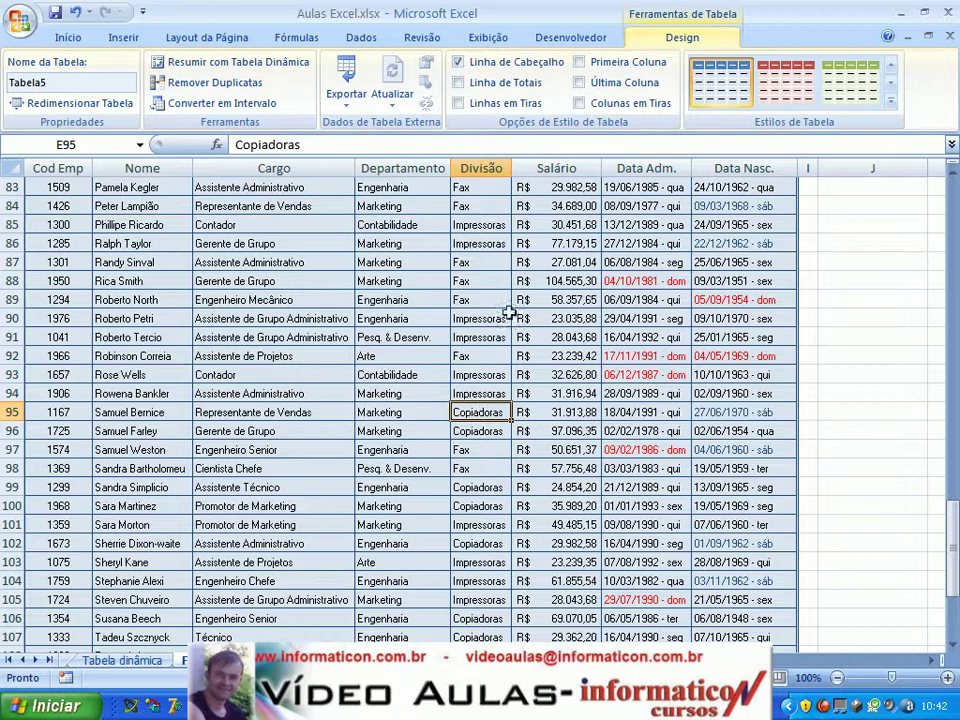
Step: Set up another duplicate removal on the employee table, excluding Cod Emp, Nome, Cargo and Departamento from the comparison
left_click_drag(953, 530, 953, 178)
left_click_drag(356, 283, 348, 282)
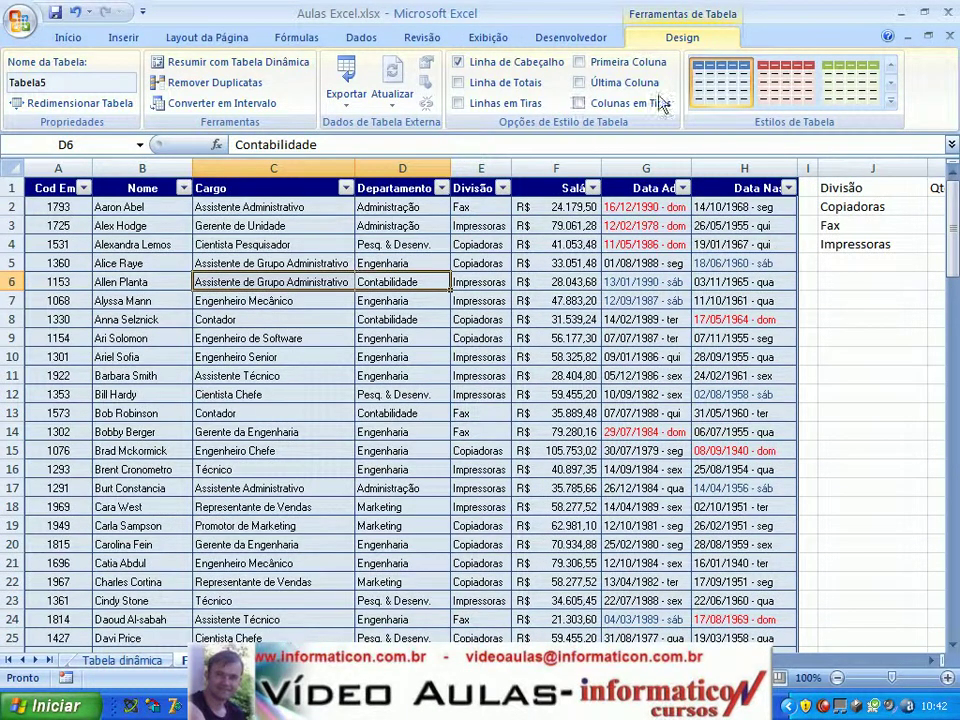
left_click(213, 82)
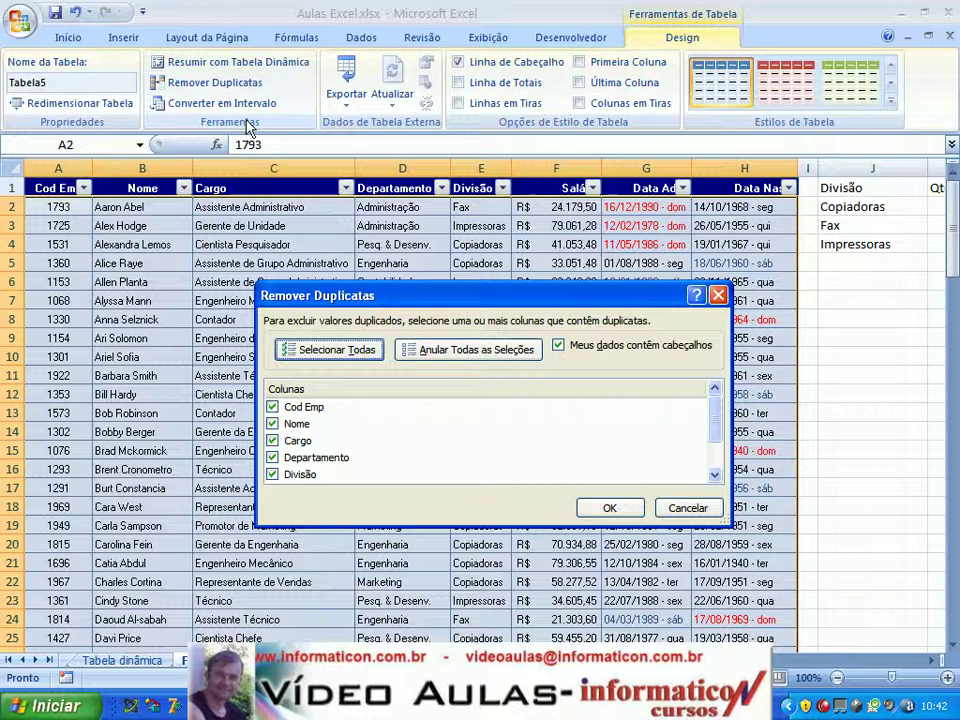
left_click(274, 408)
left_click(274, 424)
left_click(274, 441)
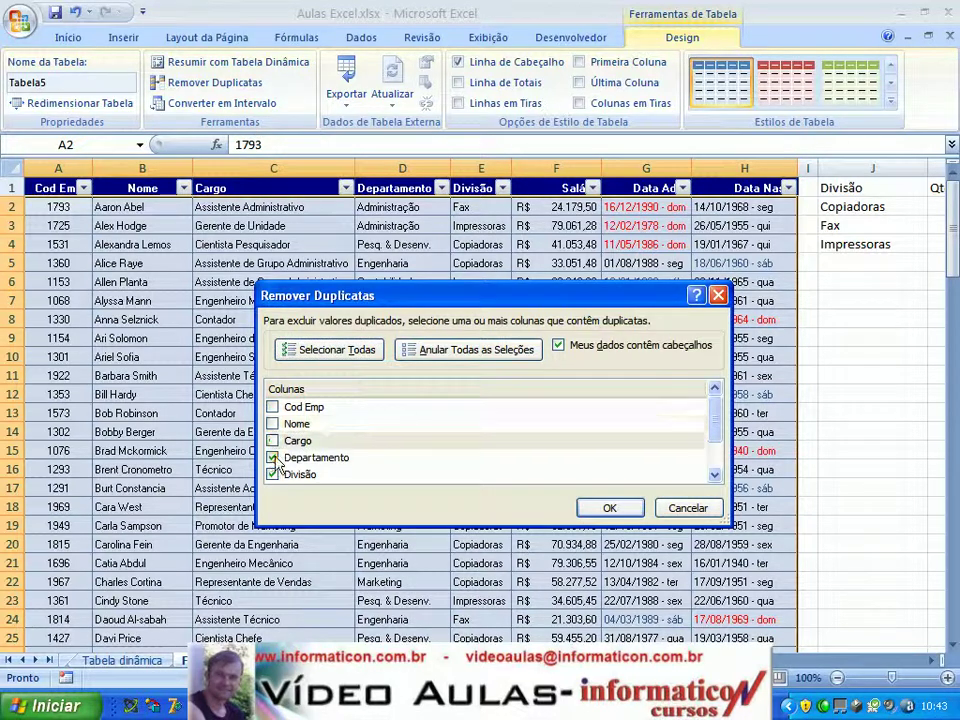
left_click(273, 458)
Step: Exclude Salário, Data Adm. and Data Nasc. as well, and remove the duplicates based on Divisão alone
left_click(714, 475)
left_click(714, 475)
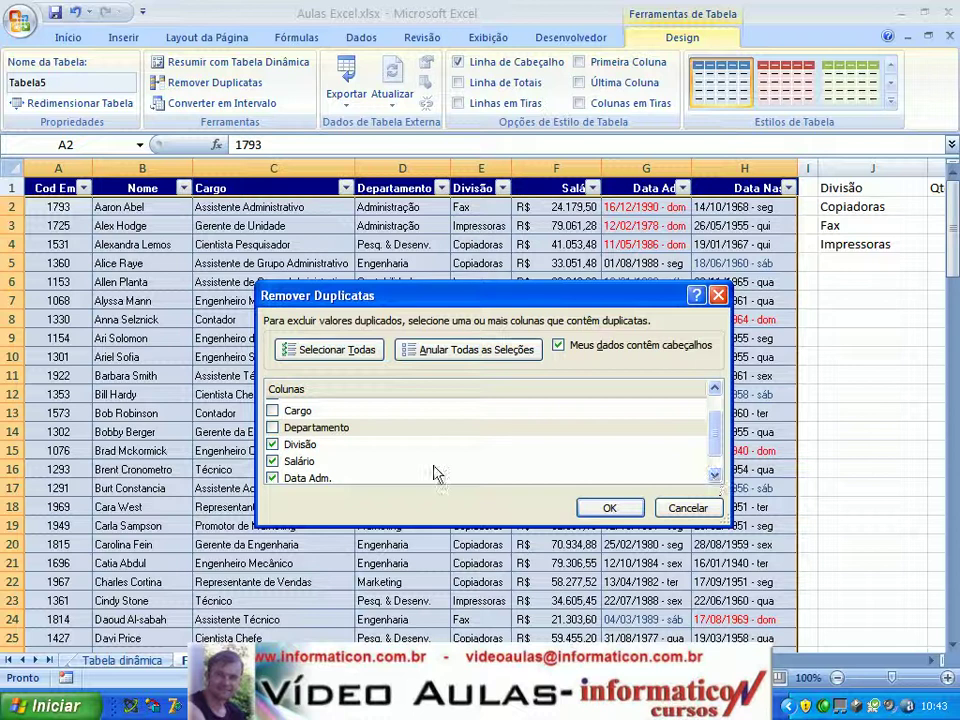
left_click(272, 461)
left_click(272, 478)
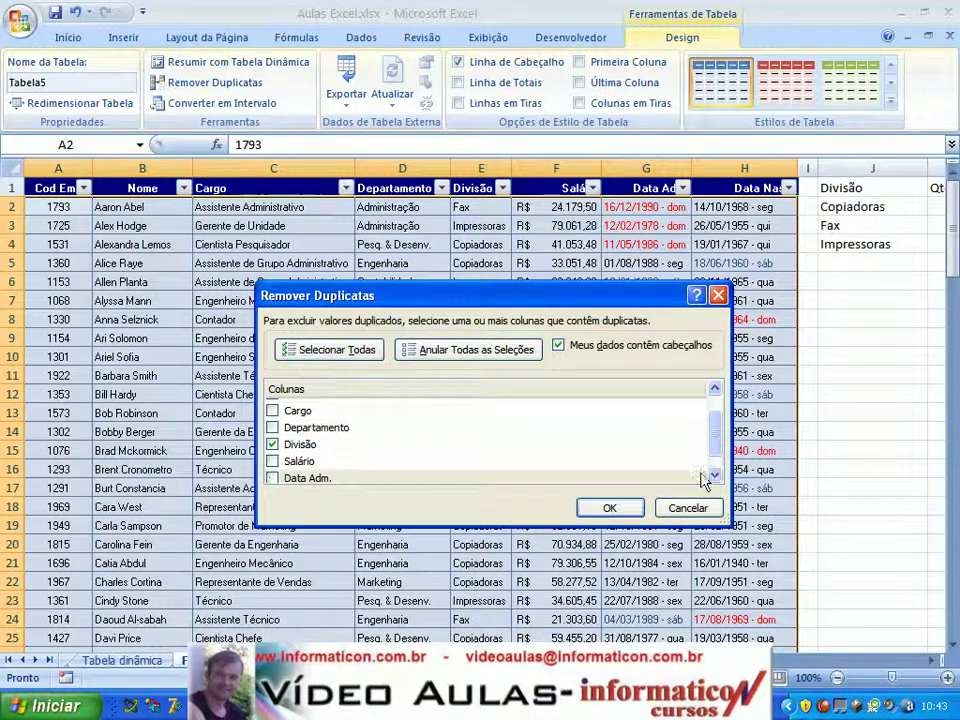
left_click(714, 476)
left_click(272, 474)
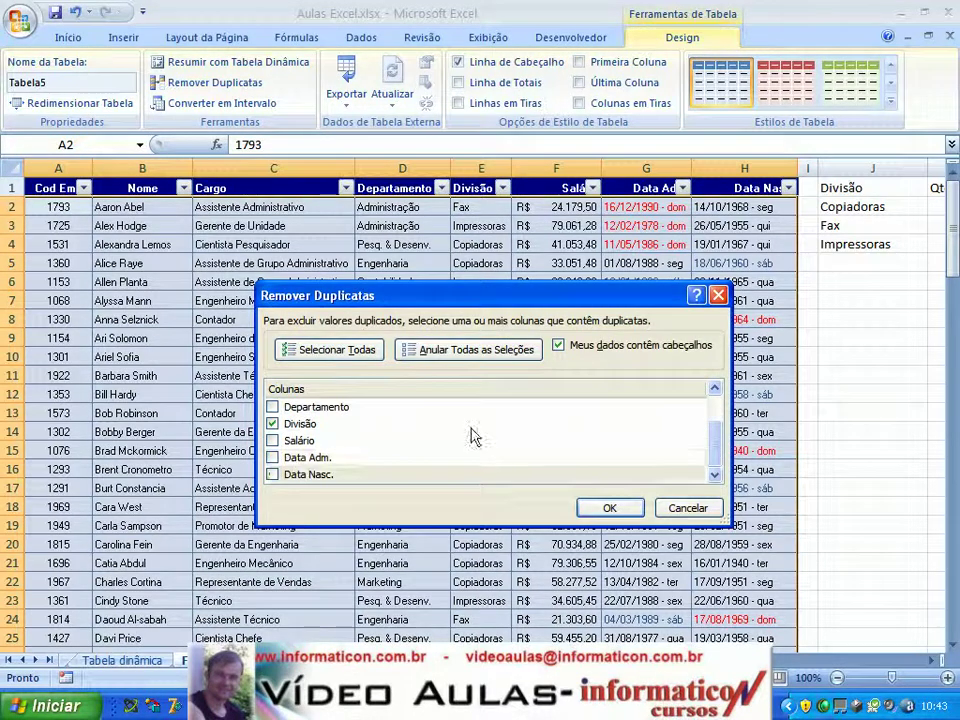
mouse_move(717, 453)
left_mouse_down()
mouse_move(724, 408)
mouse_move(728, 470)
left_mouse_up()
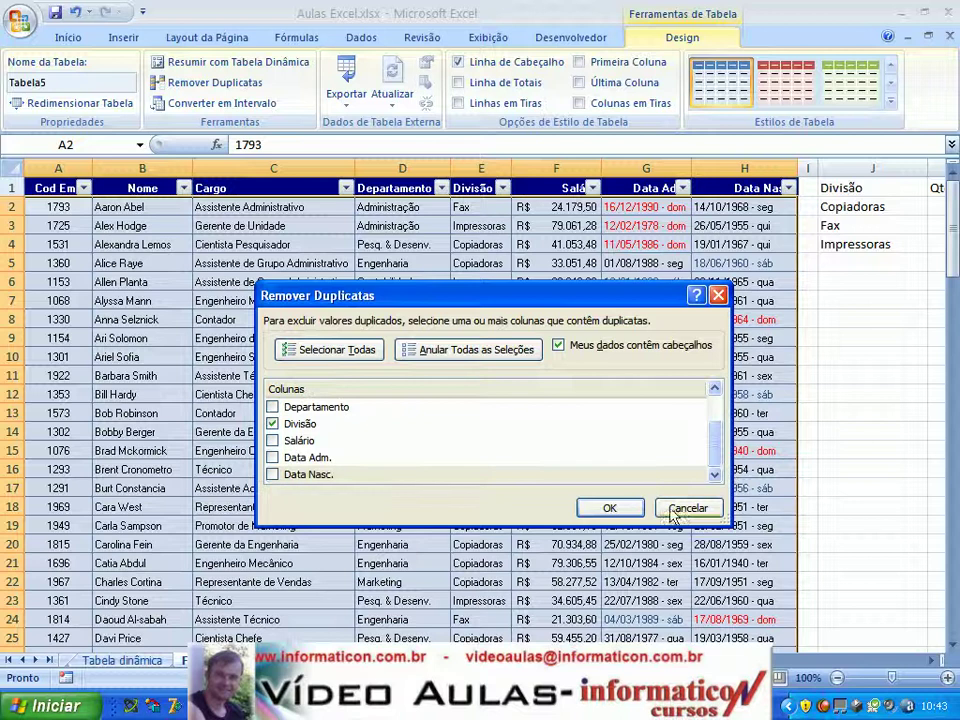
left_click(604, 509)
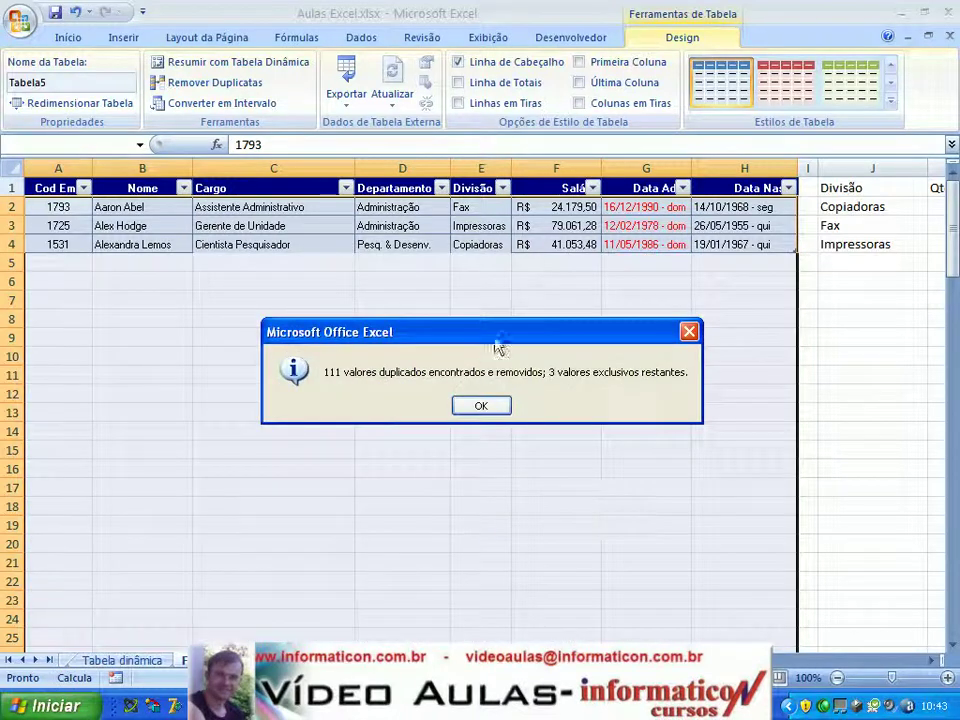
left_click(481, 406)
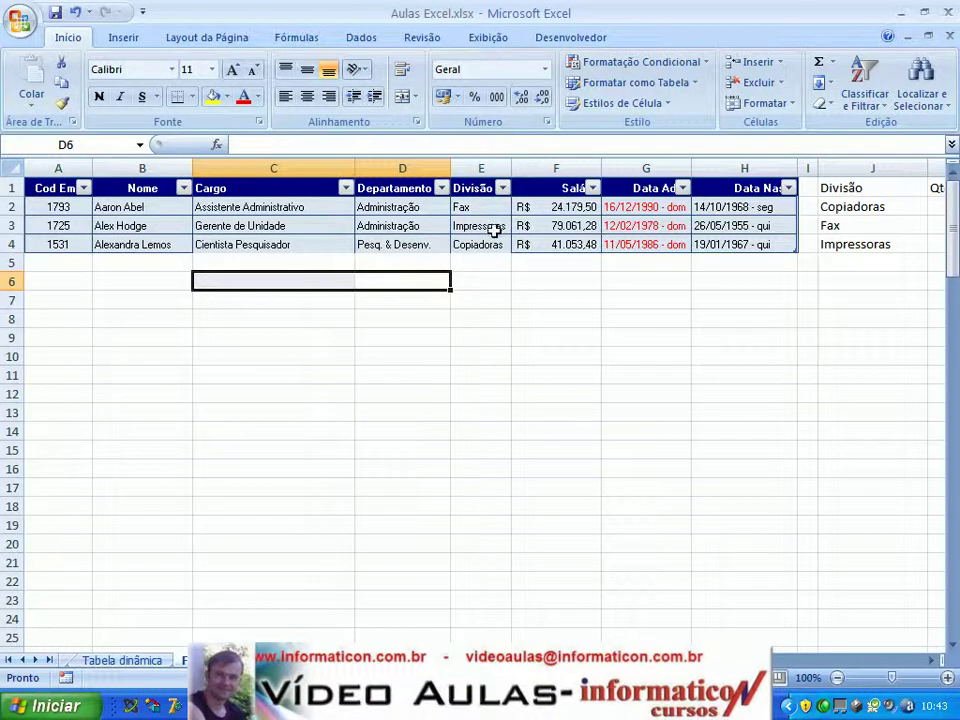
Step: Check the remaining Divisão entries and undo the duplicate removal
left_click(495, 226)
left_click(495, 243)
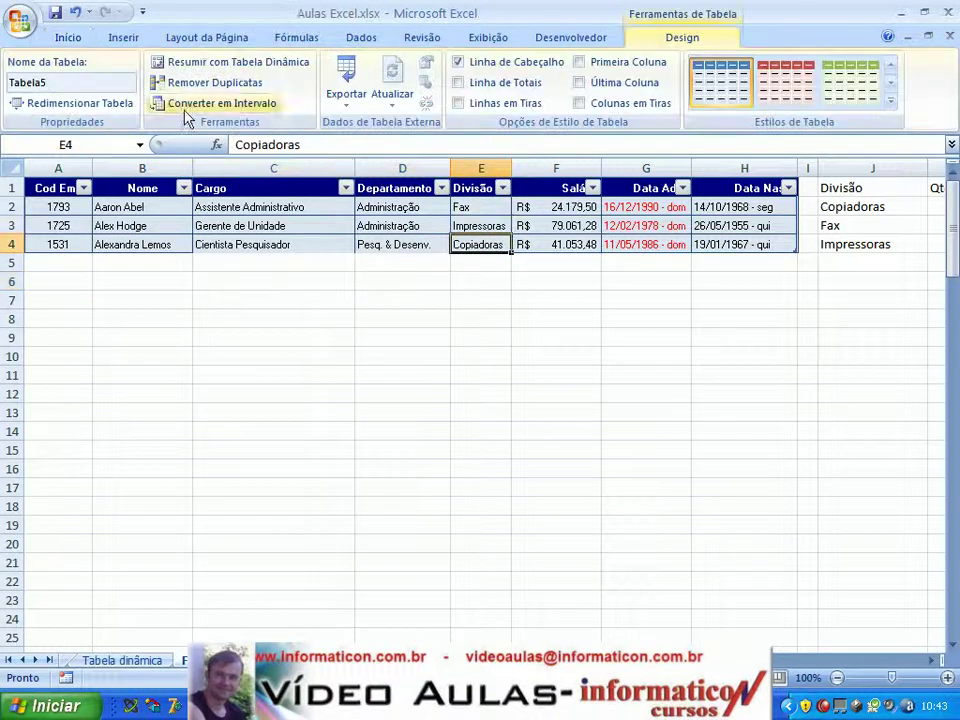
left_click(78, 12)
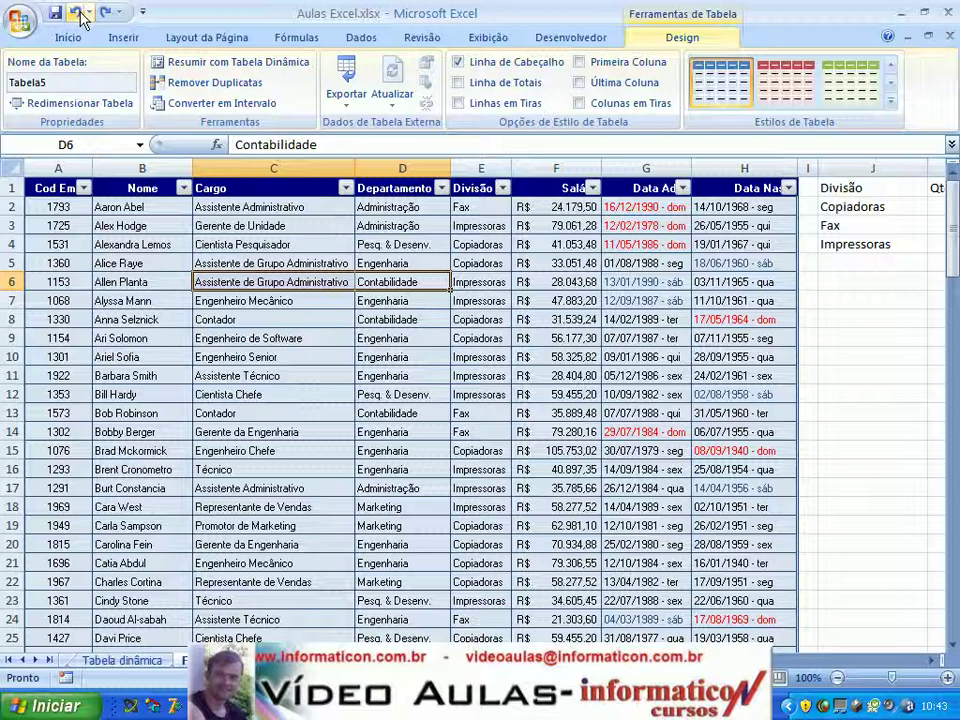
Step: Convert the employee table back into a normal range
left_click(165, 281)
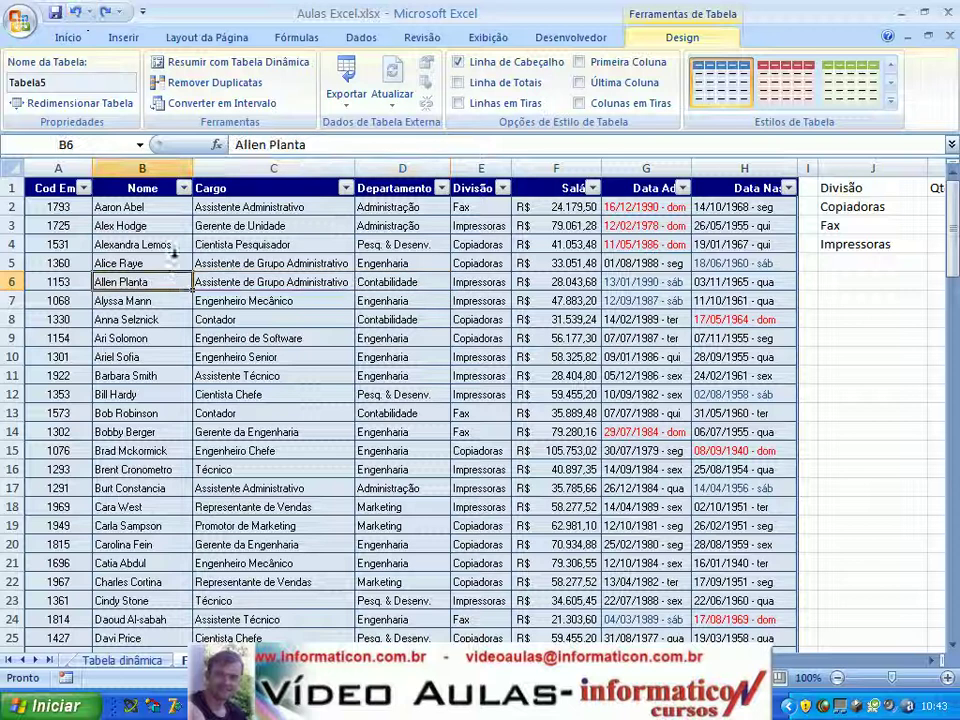
left_click(237, 104)
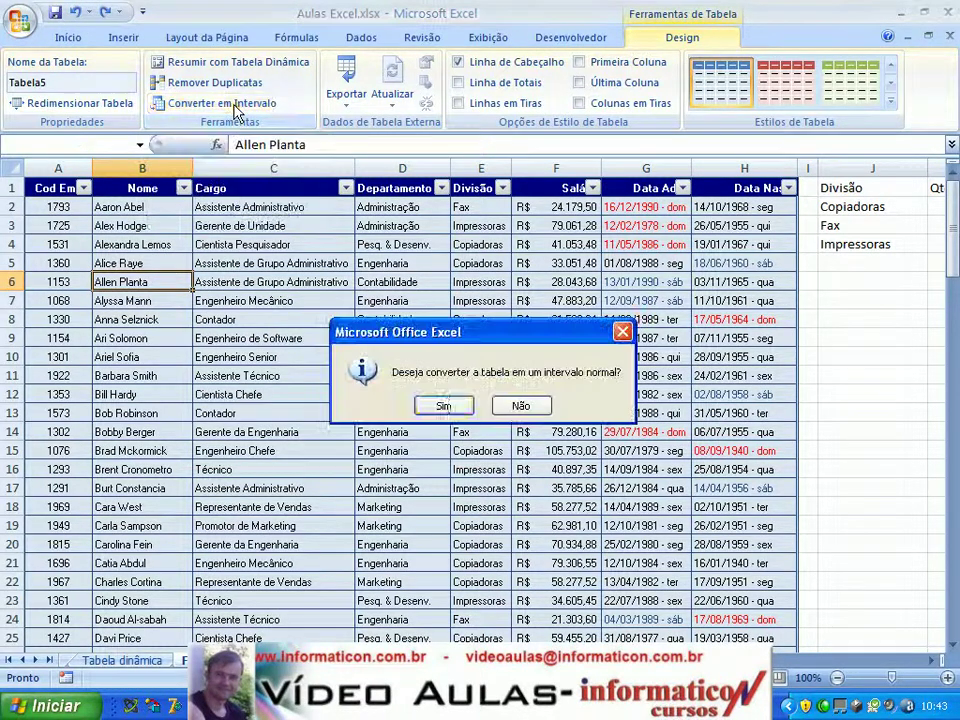
left_click(441, 407)
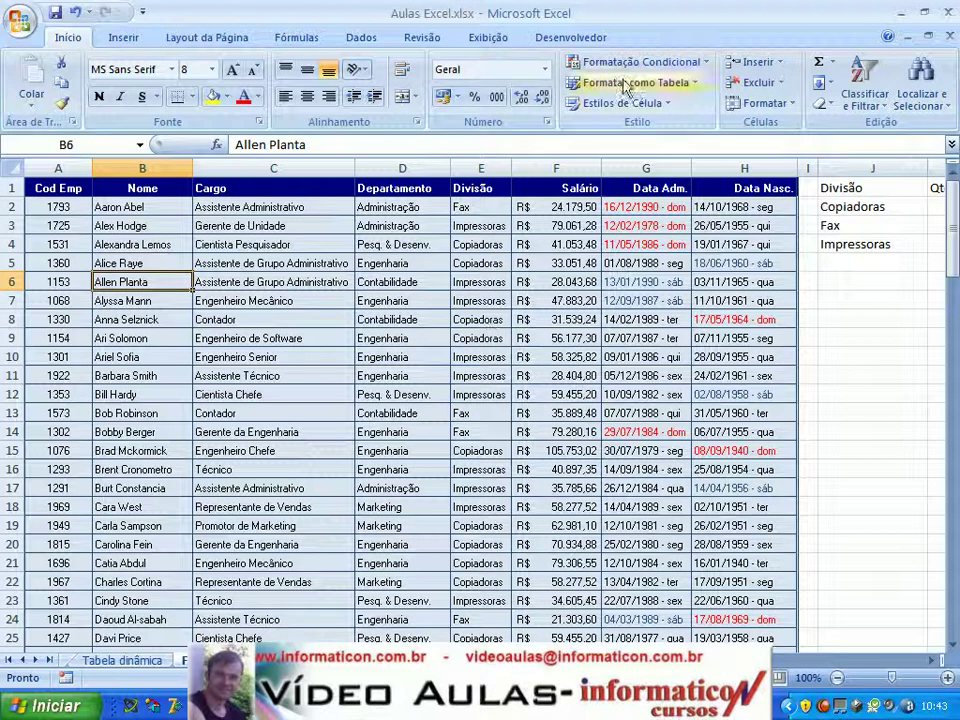
left_click(556, 338)
left_click(407, 394)
left_click(514, 336)
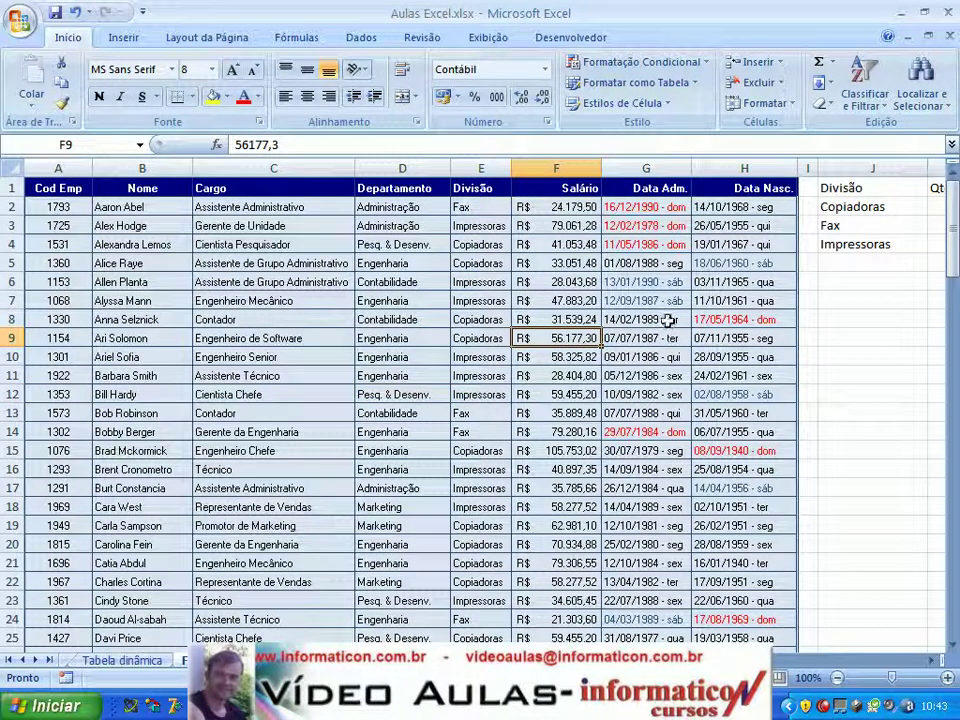
left_click(369, 353)
left_click(264, 263)
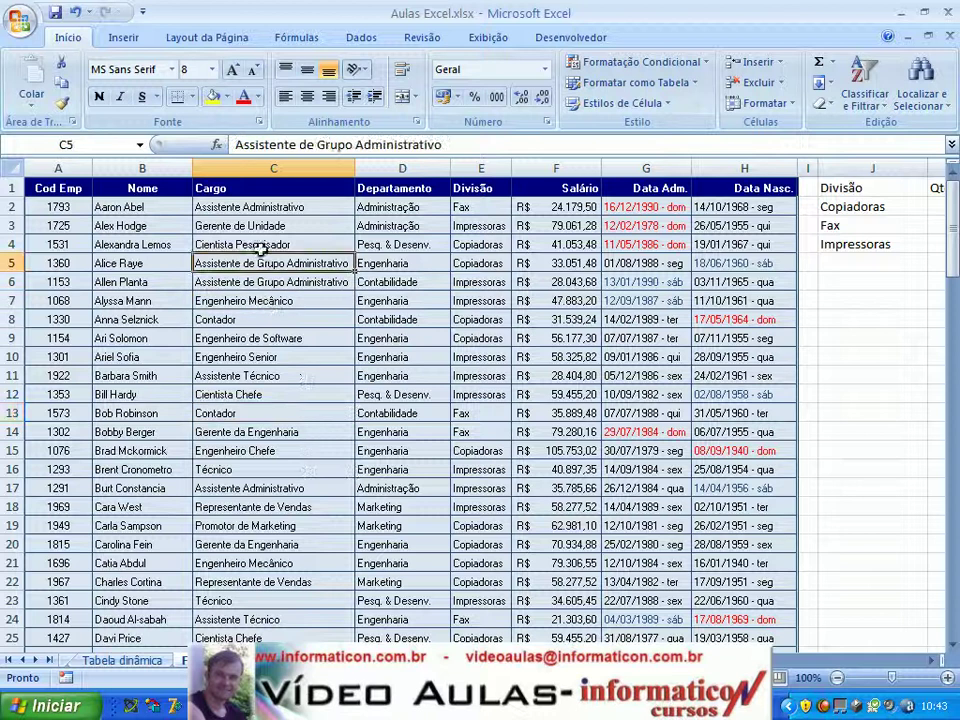
left_click(482, 464)
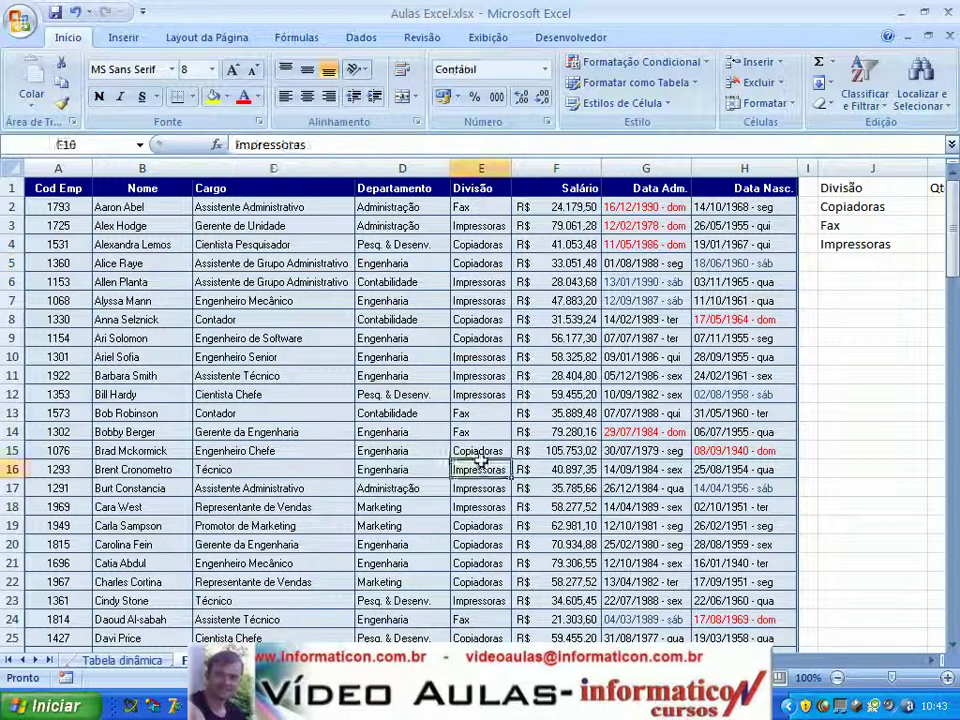
left_click(347, 452)
left_click(348, 358)
left_click(834, 338)
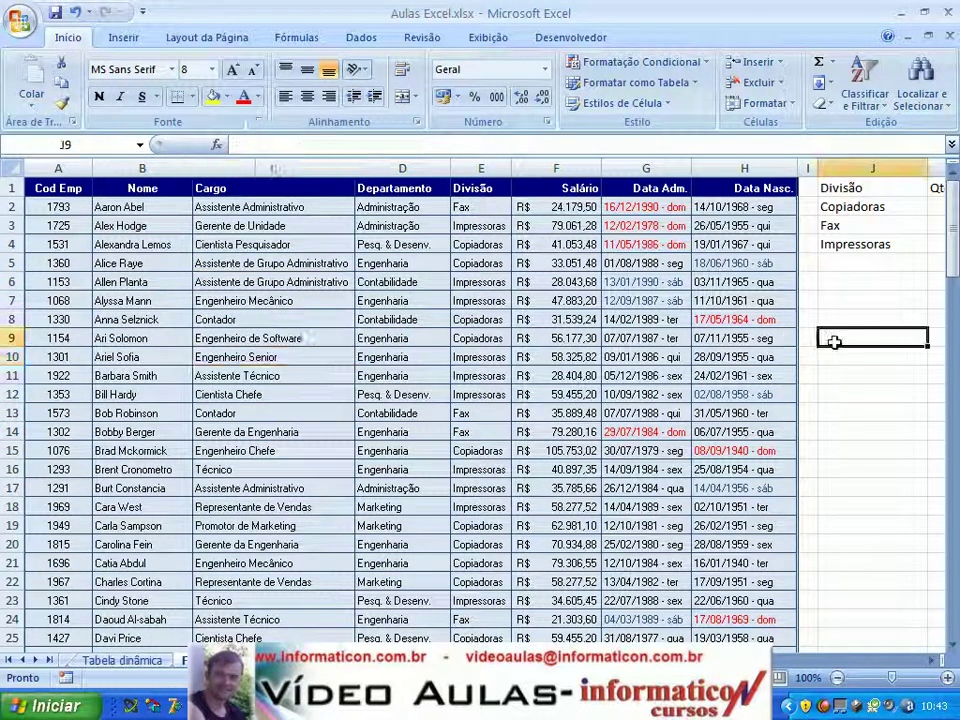